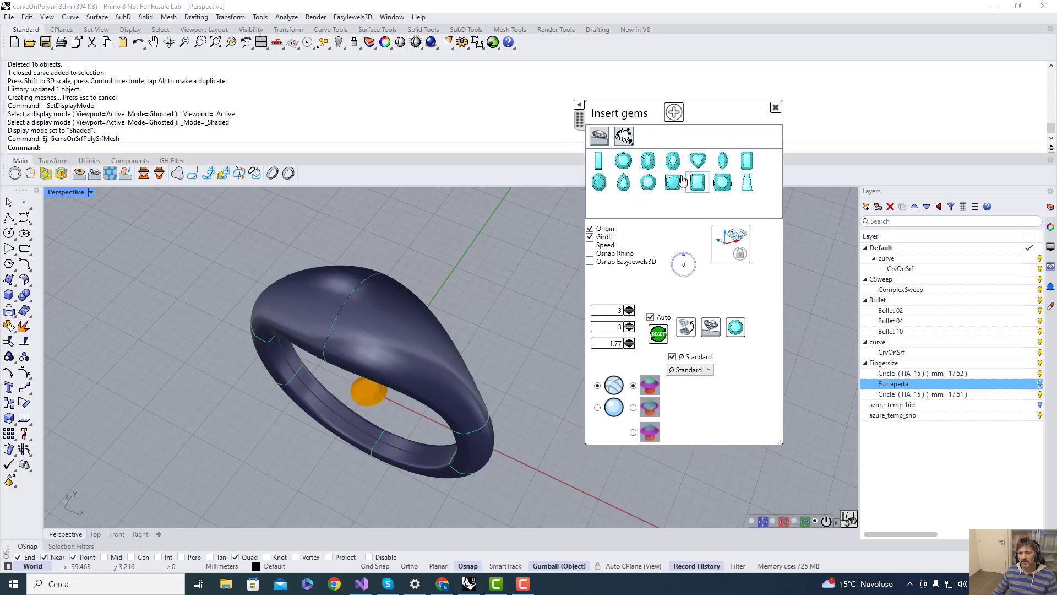
Place a 3 mm round brilliant gem on the upper surface of the ring
mouse_move(627, 170)
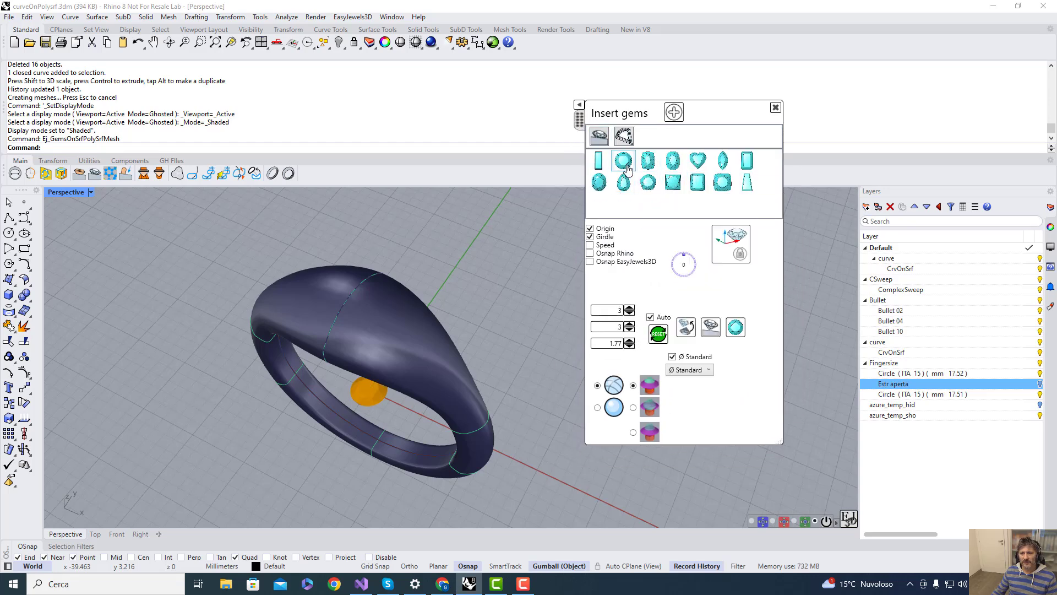
click(711, 332)
click(267, 322)
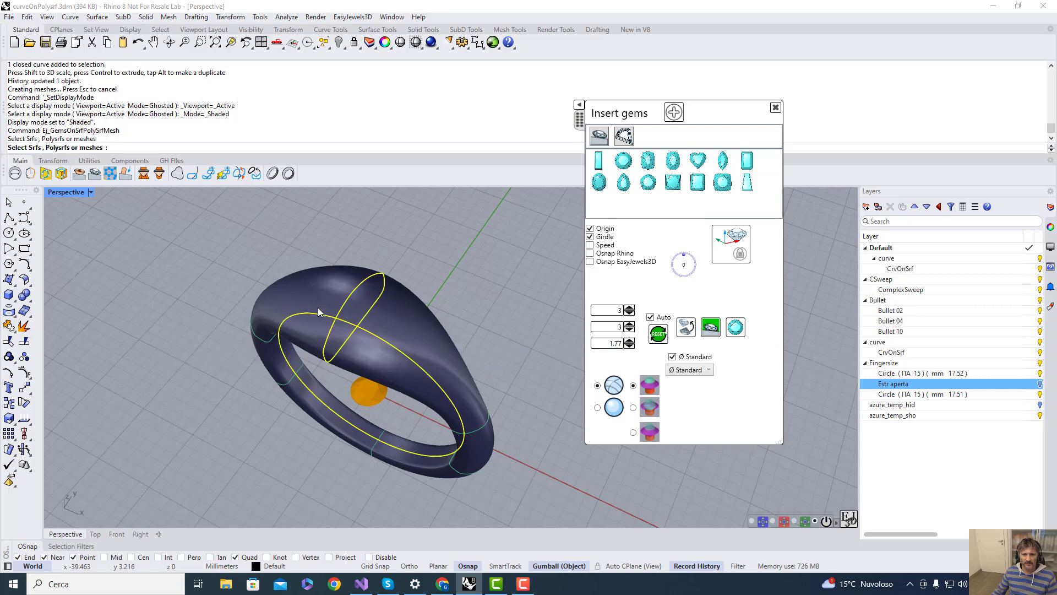
click(385, 312)
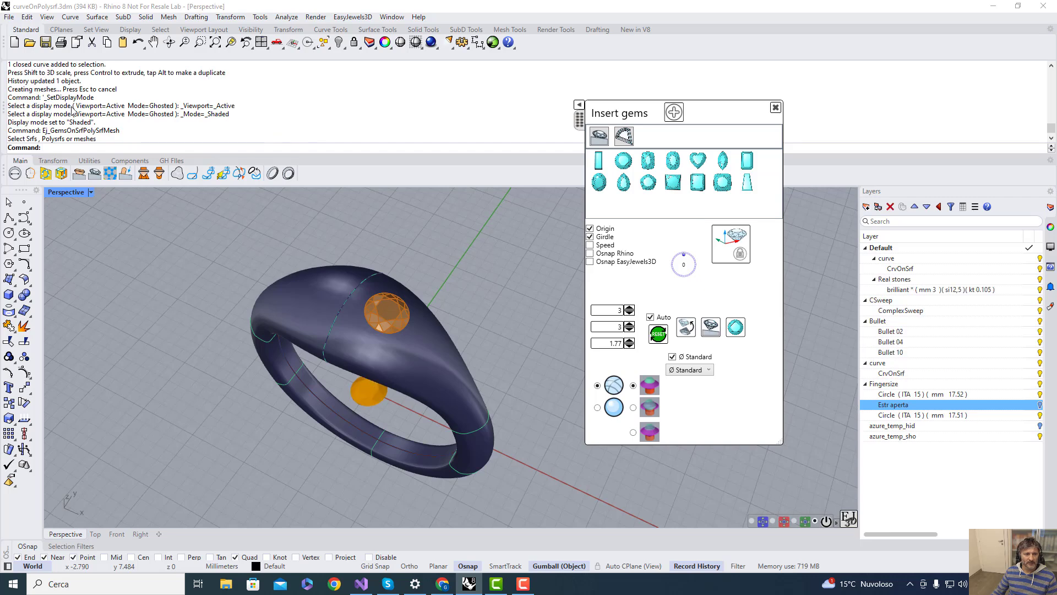
Place a 1 mm round design stone on the ring's upper surface beside the brilliant, using the stones-on-surface tool
click(80, 173)
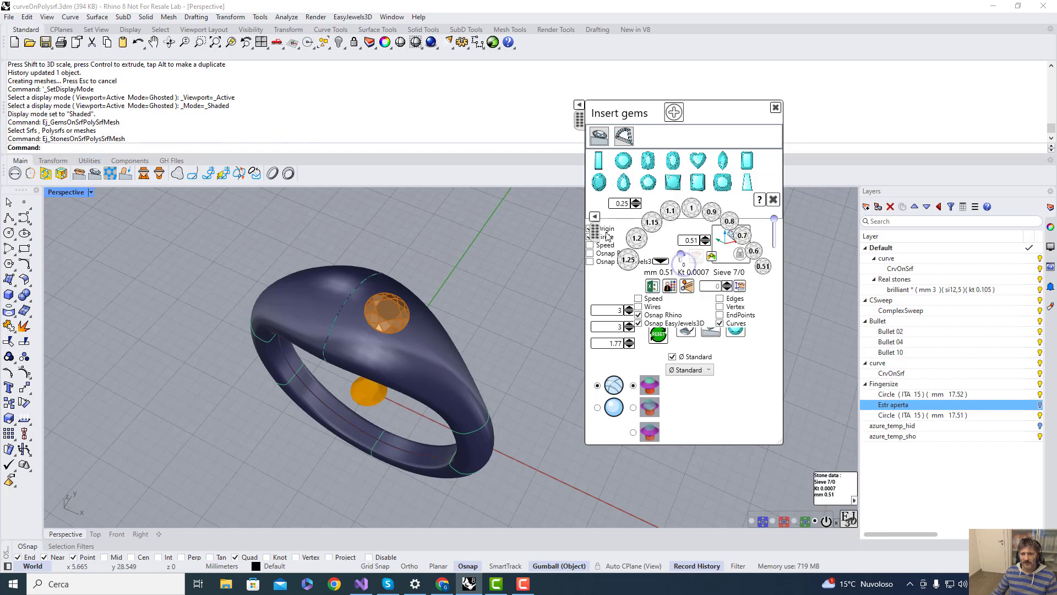
drag(590, 236, 297, 126)
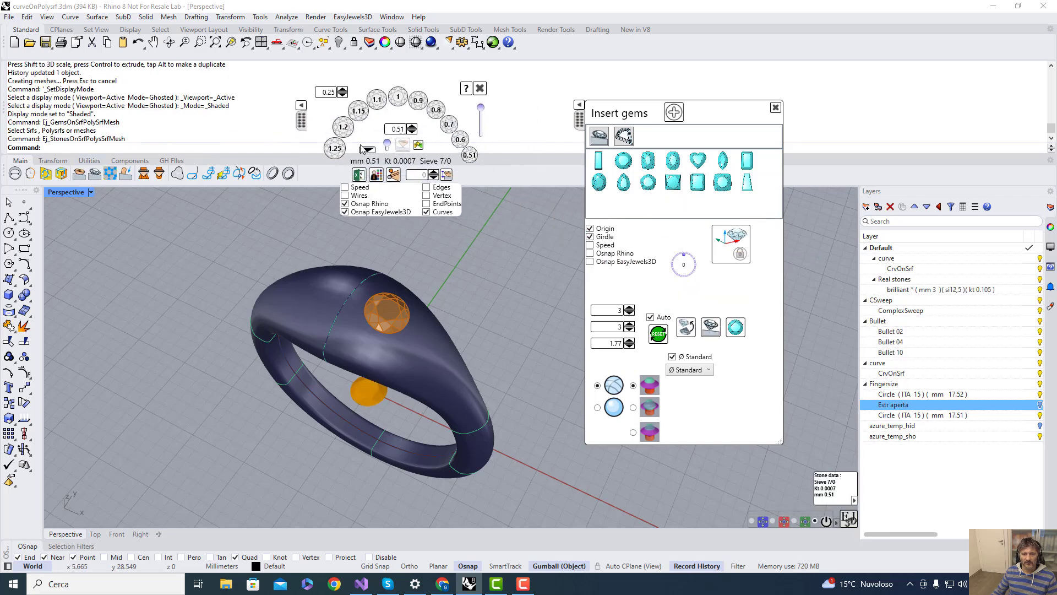
click(398, 97)
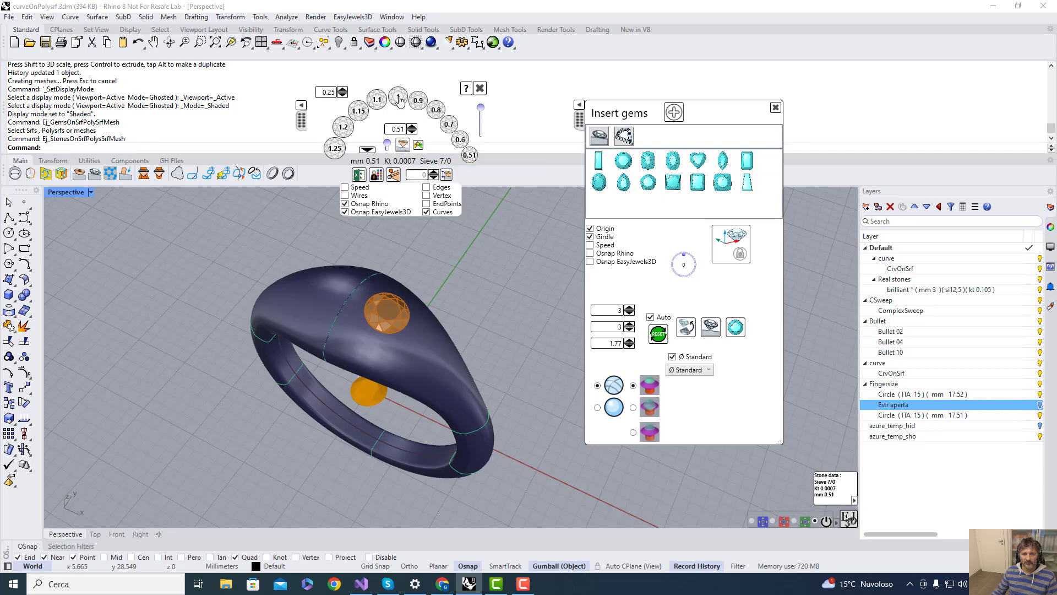
click(402, 149)
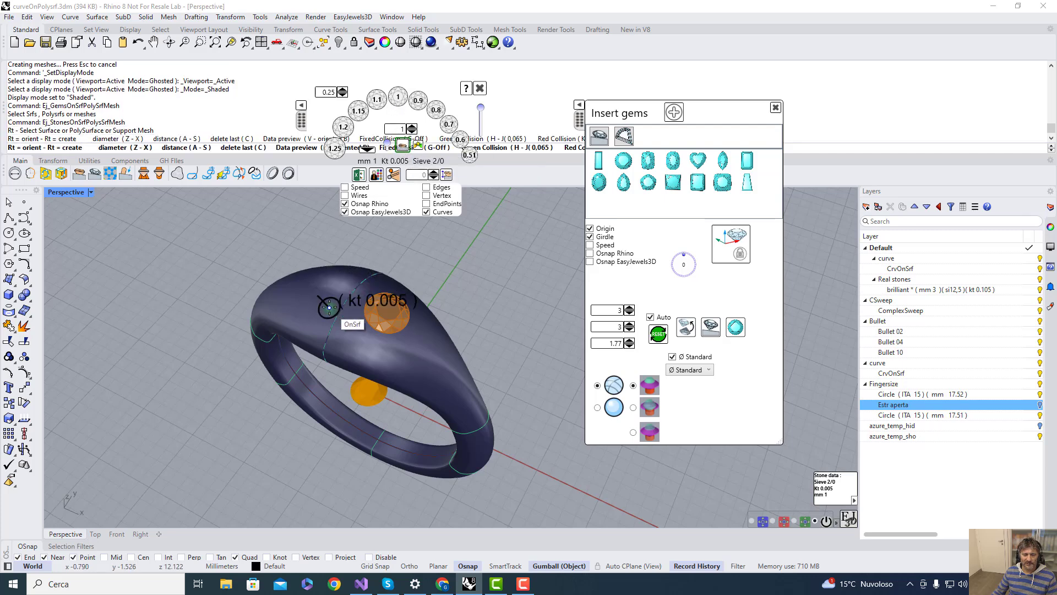
right_click(329, 305)
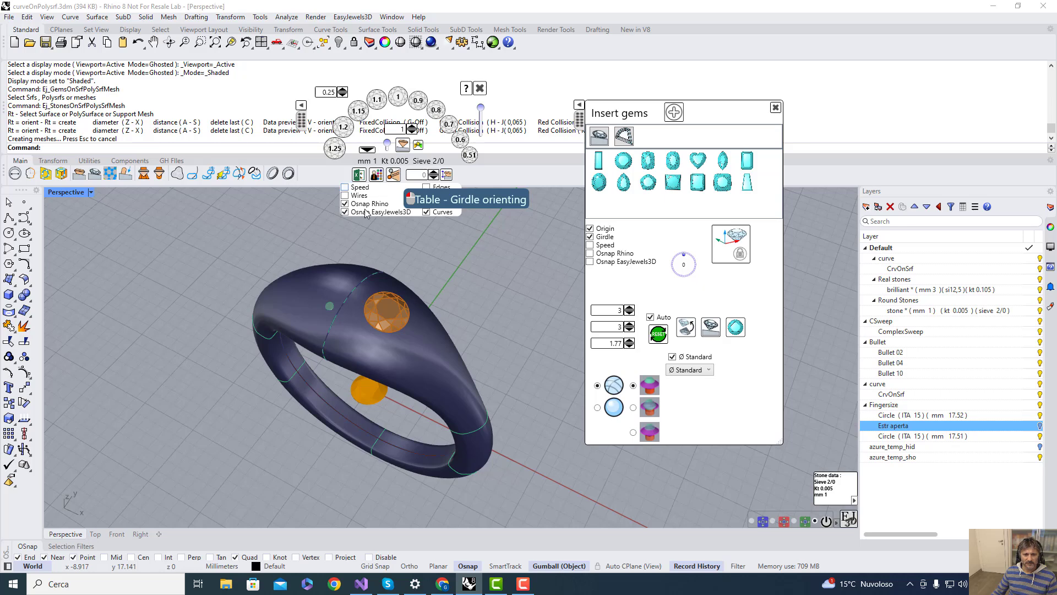
Place a second 1 mm design stone closer to the brilliant, and delete the first small stone
click(401, 146)
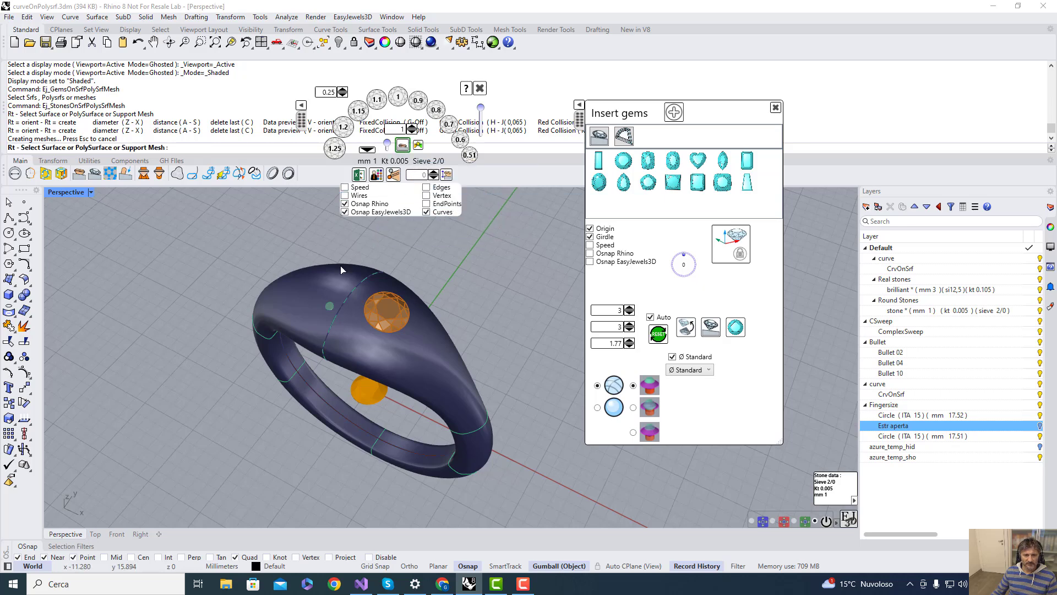
key(Escape)
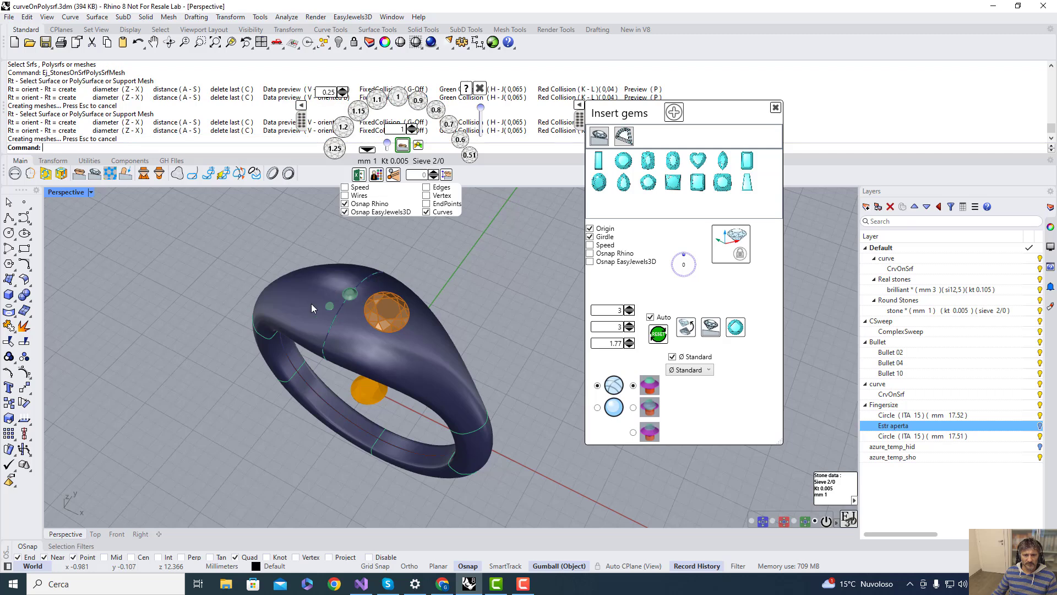
scroll(318, 304, up, 4)
click(333, 307)
key(Delete)
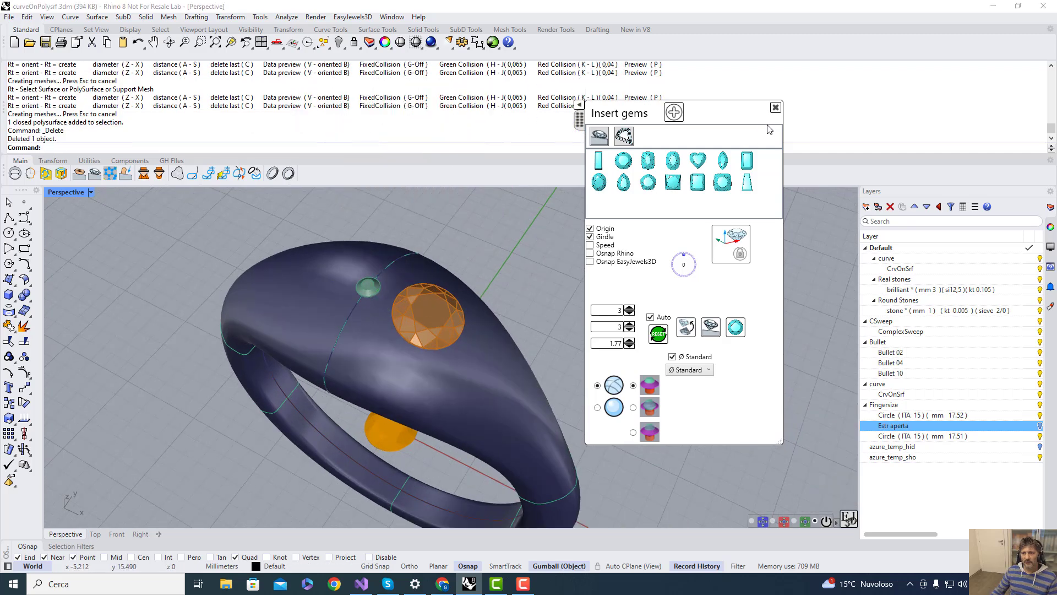
click(775, 106)
Examine the faceted 3 mm brilliant and the simplified 1 mm stone on the ring up close to compare their geometry
scroll(442, 315, up, 5)
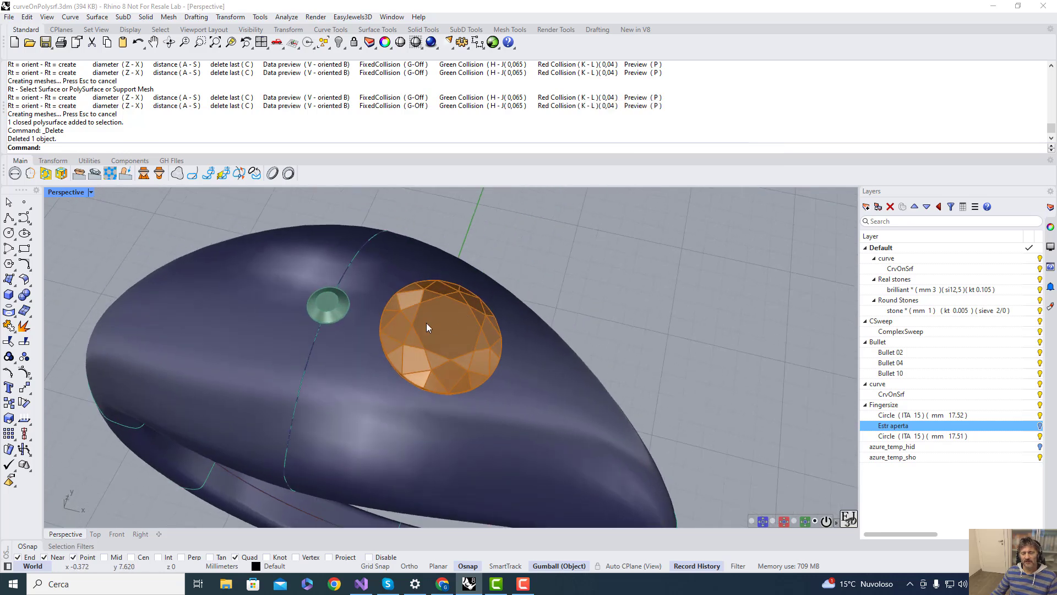
right_drag(435, 374, 458, 350)
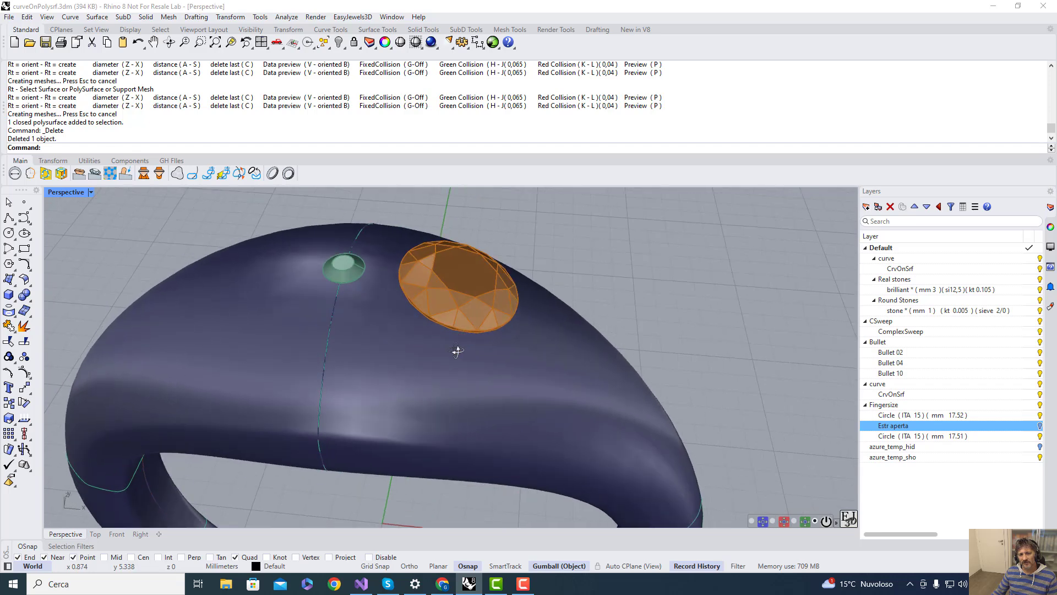
click(448, 292)
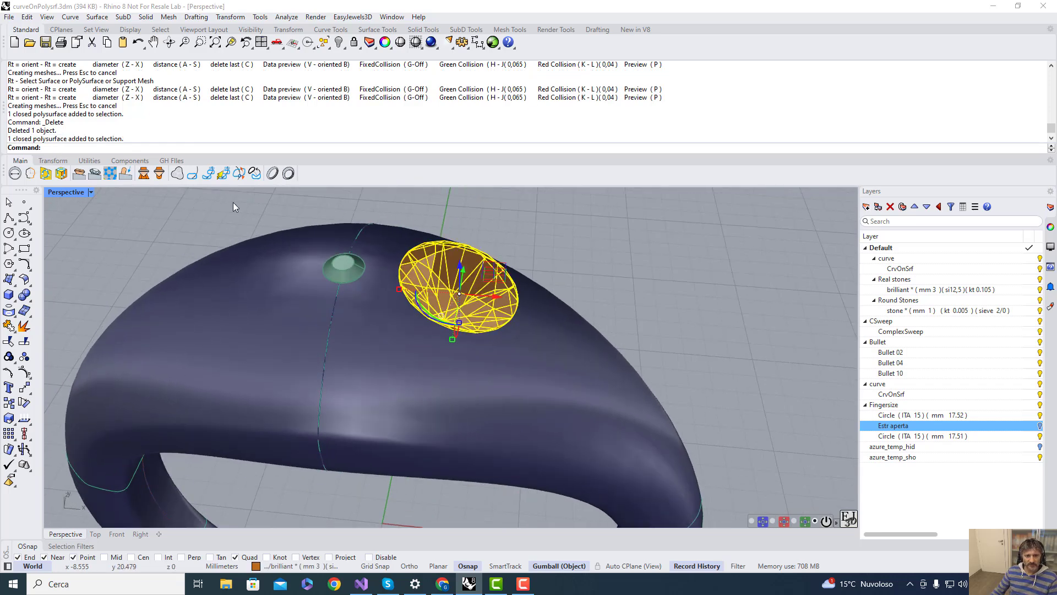
click(327, 273)
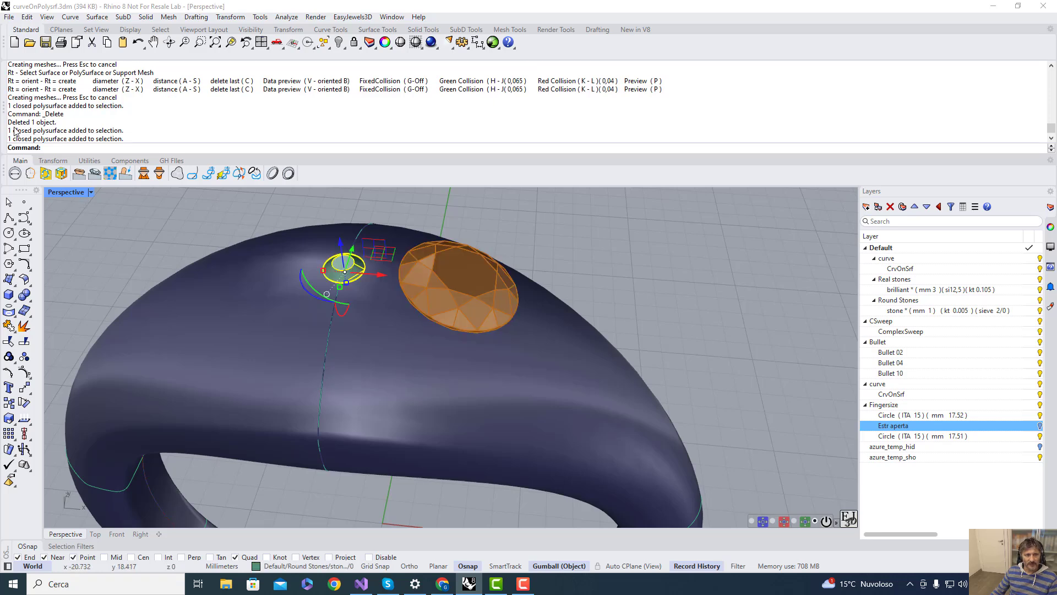
scroll(356, 274, up, 6)
right_drag(356, 275, 296, 268)
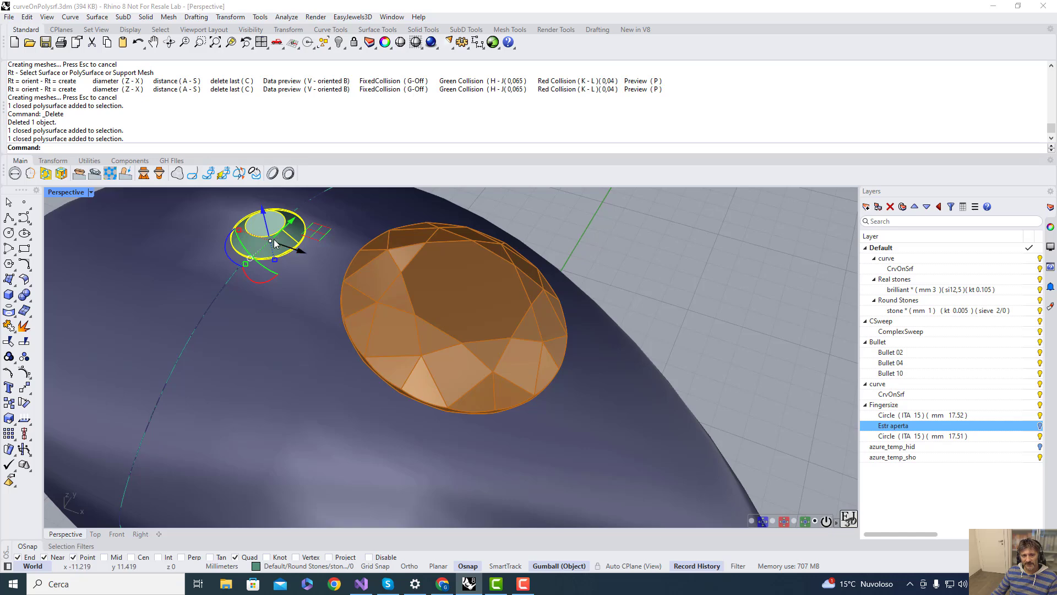
scroll(382, 282, down, 6)
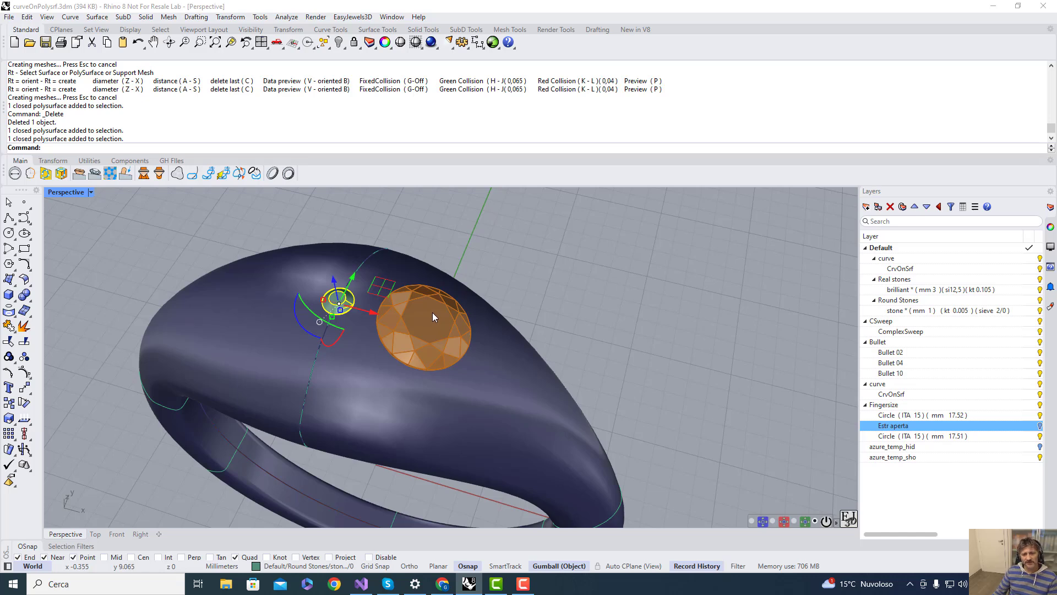
scroll(410, 338, up, 5)
scroll(411, 338, down, 3)
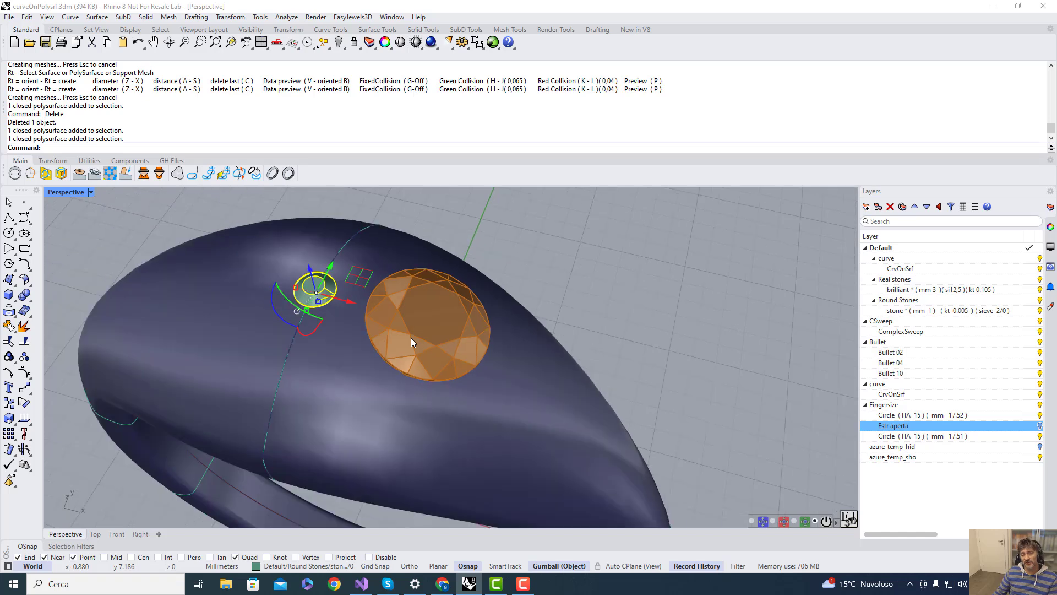
click(308, 288)
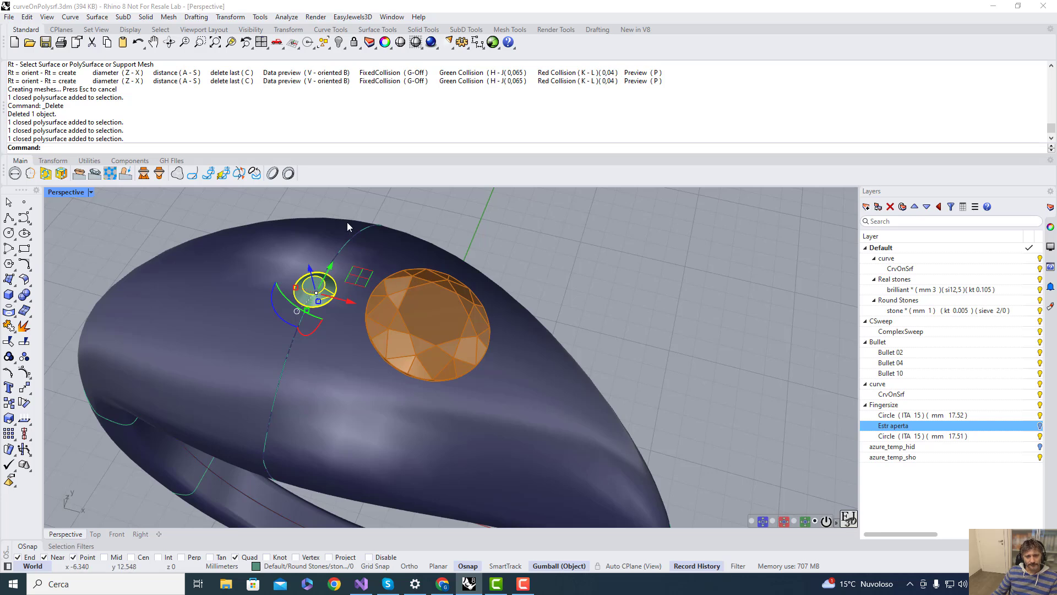
click(237, 201)
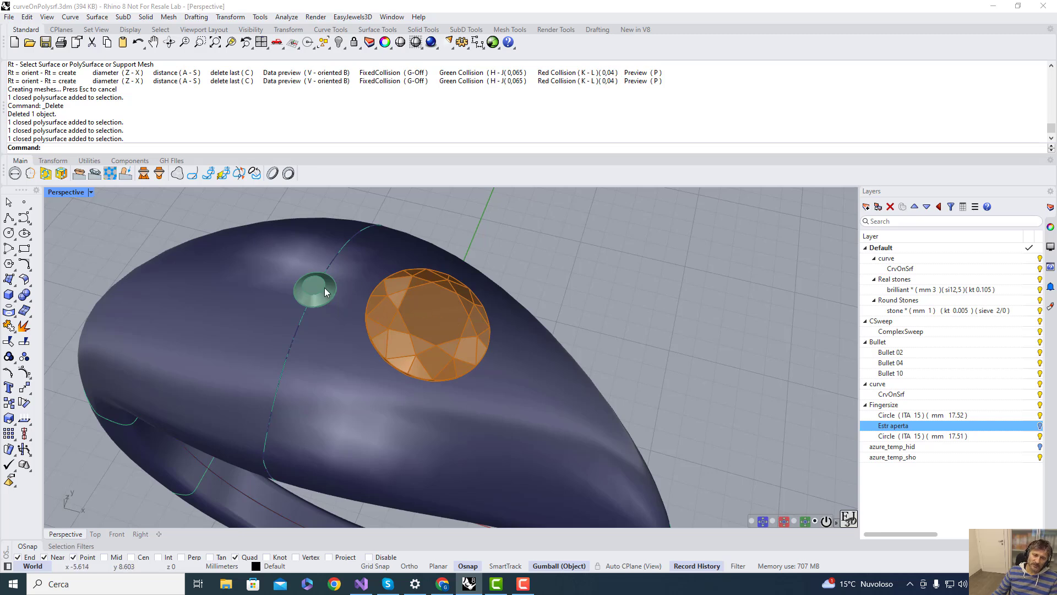
Convert the 1 mm design stone into a real stone with Revo To Real
click(53, 160)
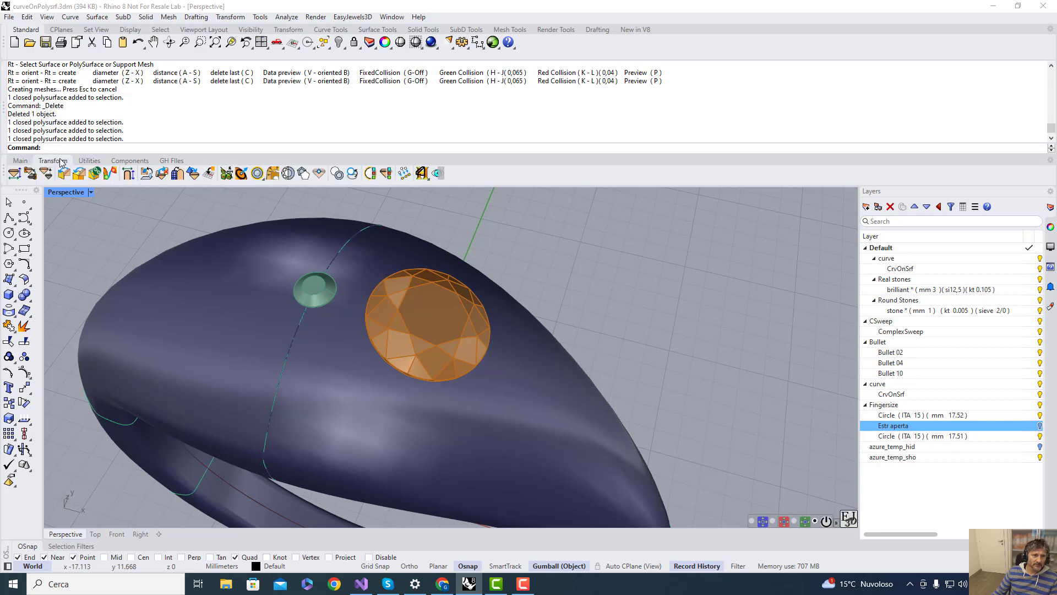
click(288, 173)
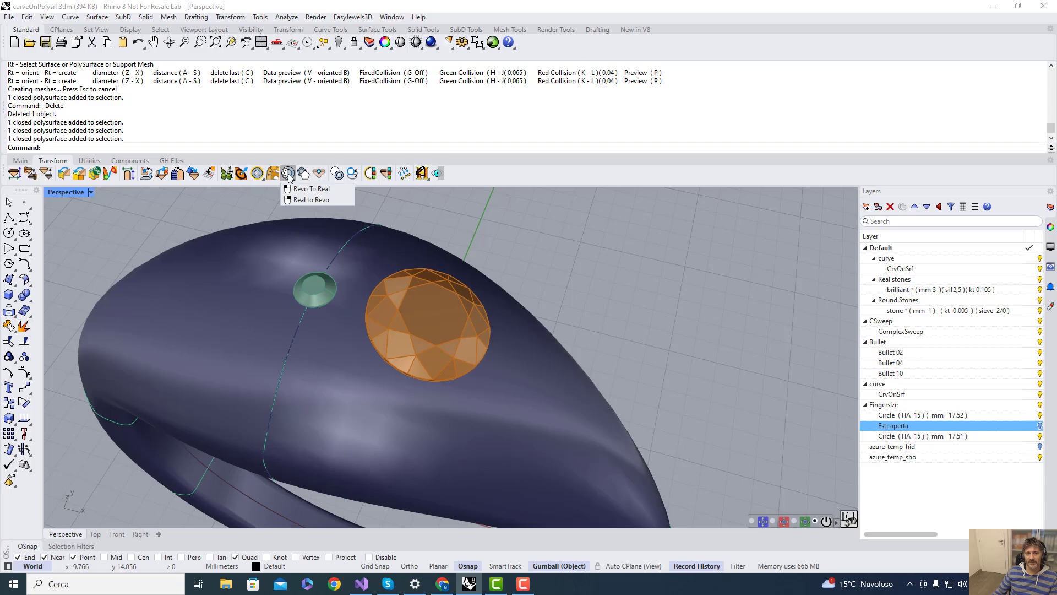
click(292, 189)
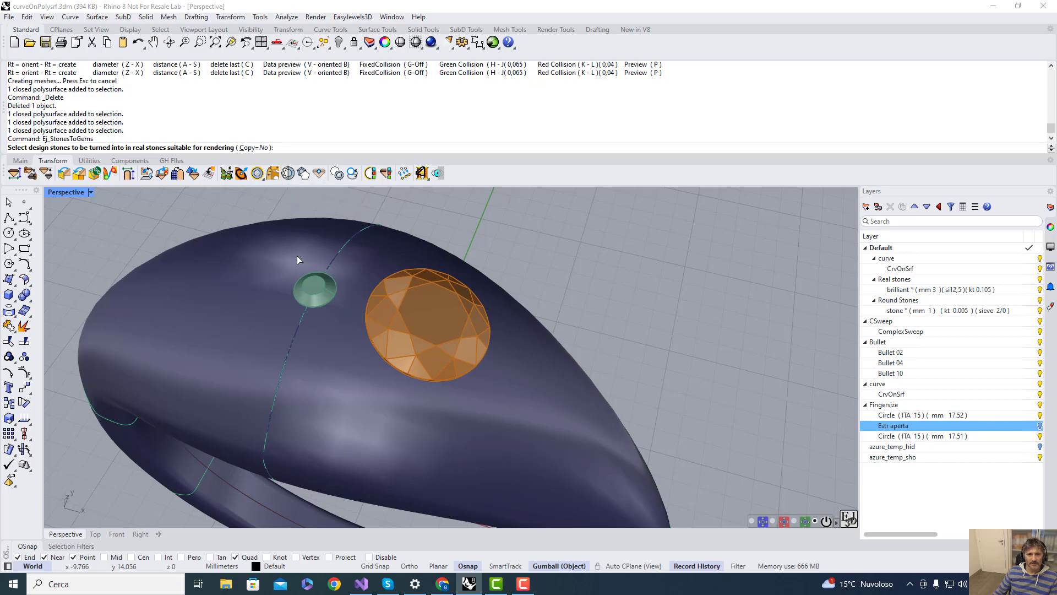
click(309, 297)
key(Return)
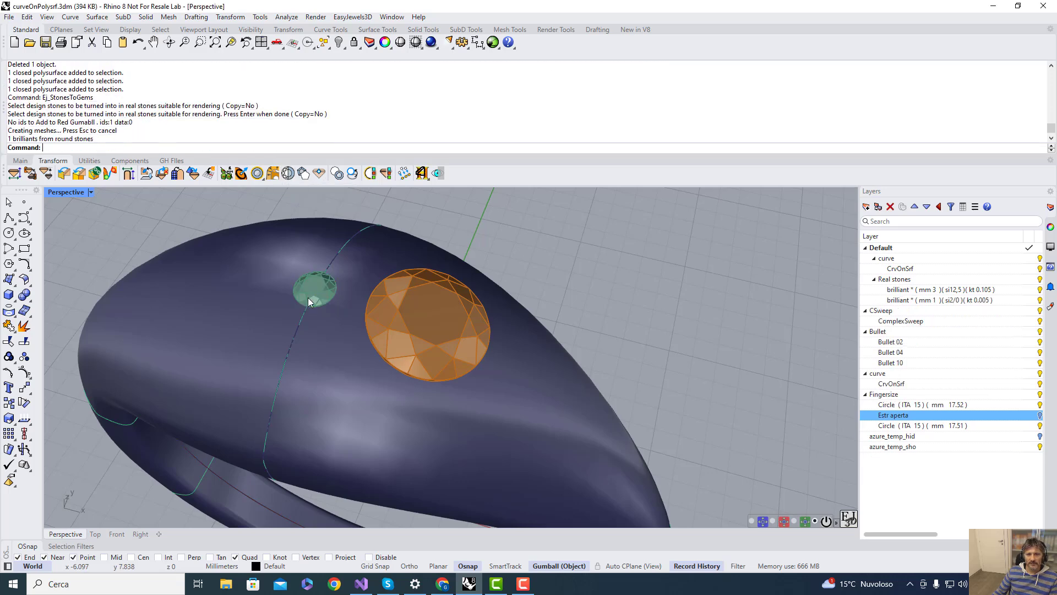
Convert both real stones on the ring into design stones with Real to Revo
click(288, 174)
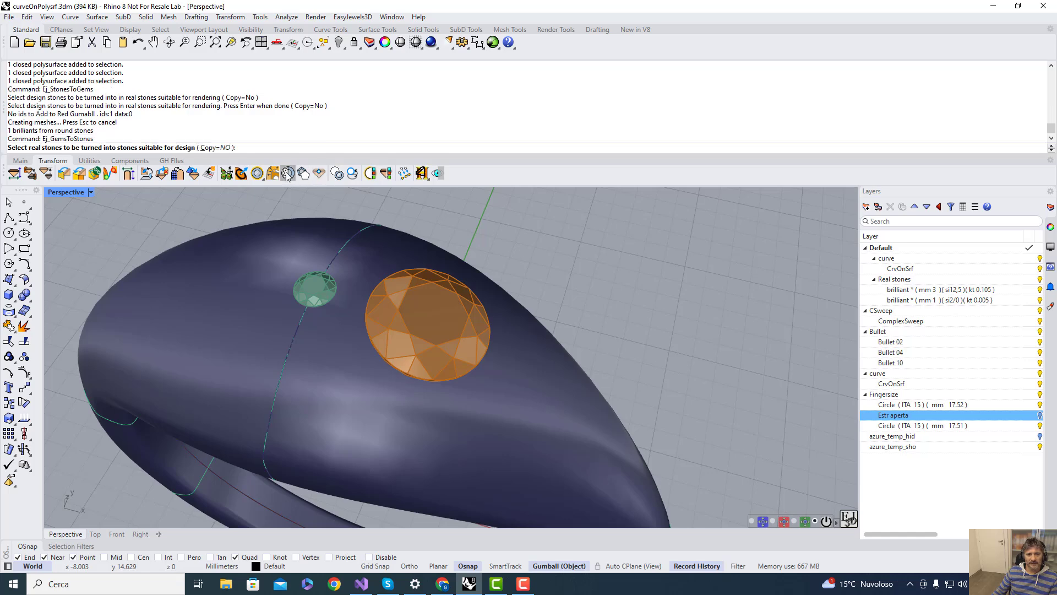
click(314, 286)
click(392, 302)
key(Return)
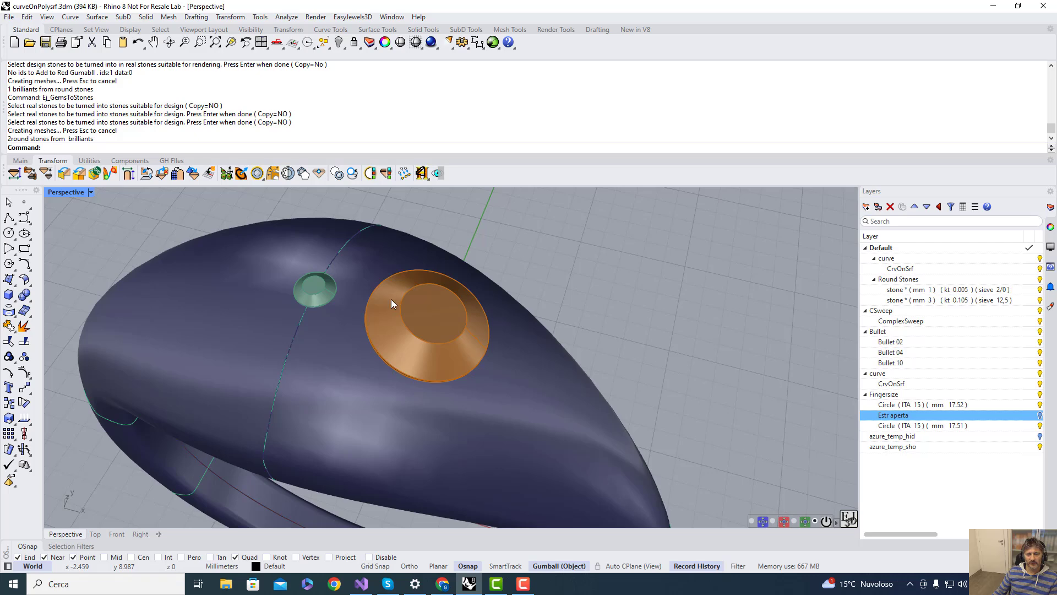
Delete the 3 mm and 1 mm design stones from the ring
click(391, 301)
key(Delete)
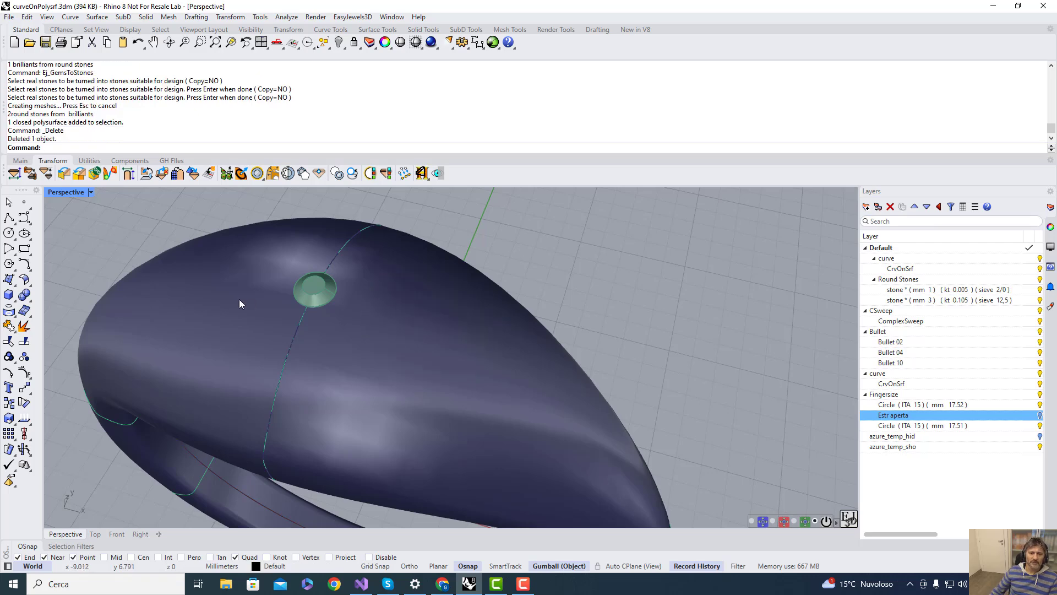
click(314, 287)
key(Delete)
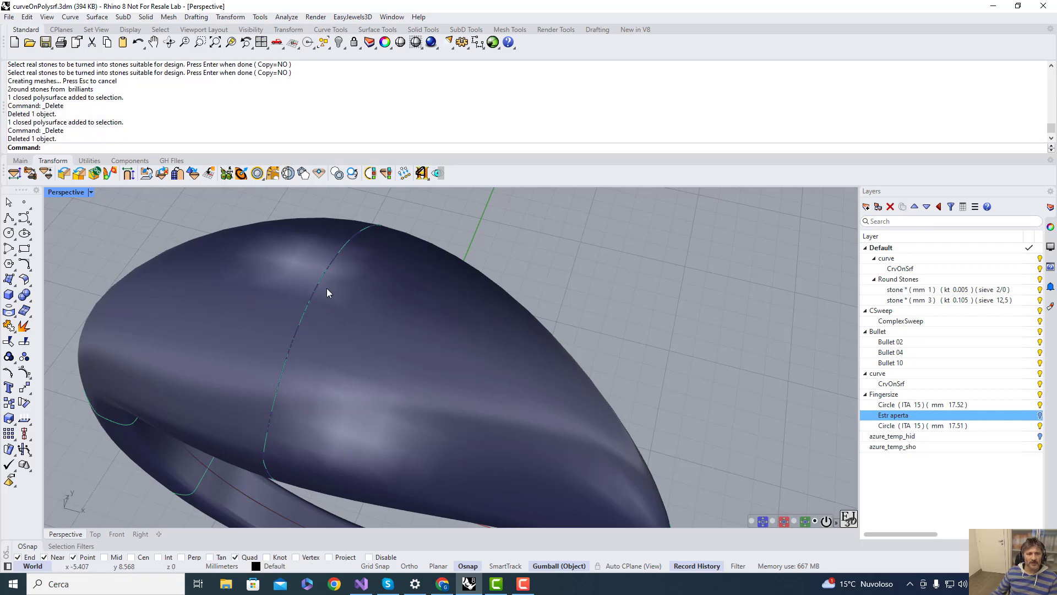
Start the stones-on-surface tool with its panel clear of the ring, and set the stone diameter to 1.45 mm
click(23, 160)
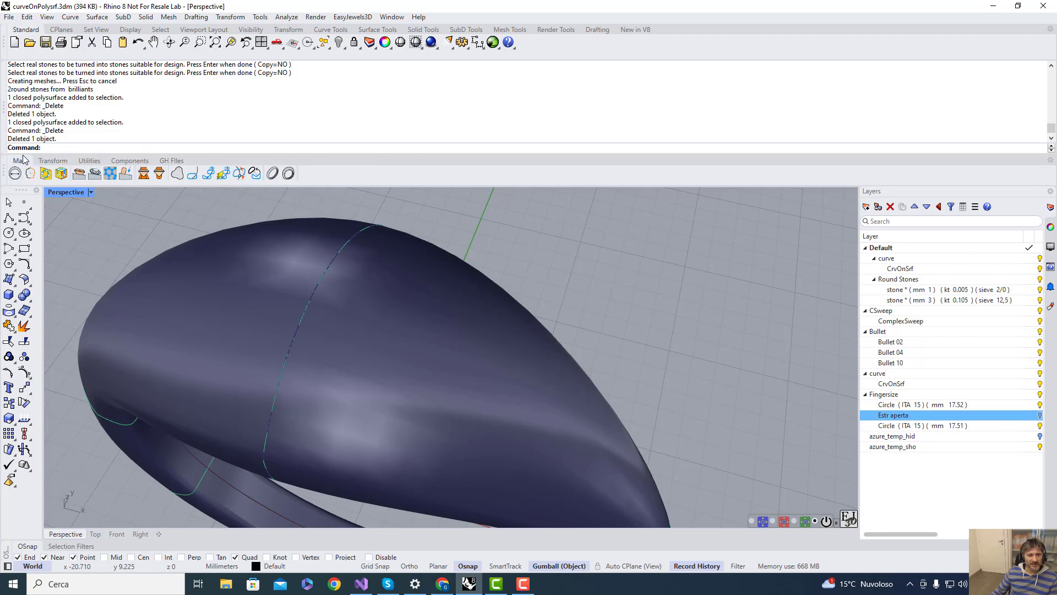
click(81, 174)
drag(303, 120, 622, 260)
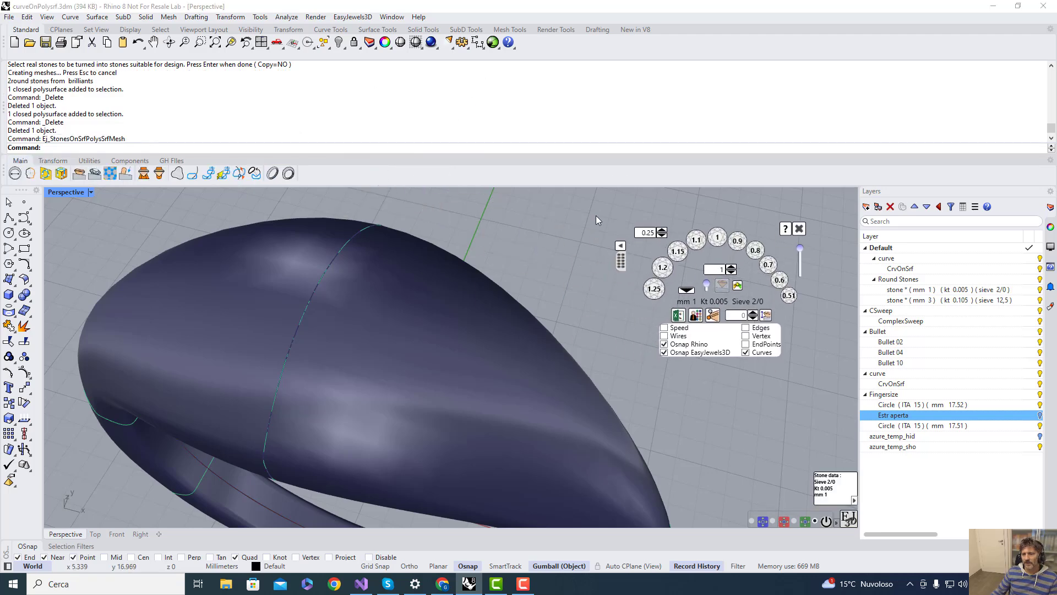
click(621, 246)
click(621, 246)
drag(621, 263, 618, 240)
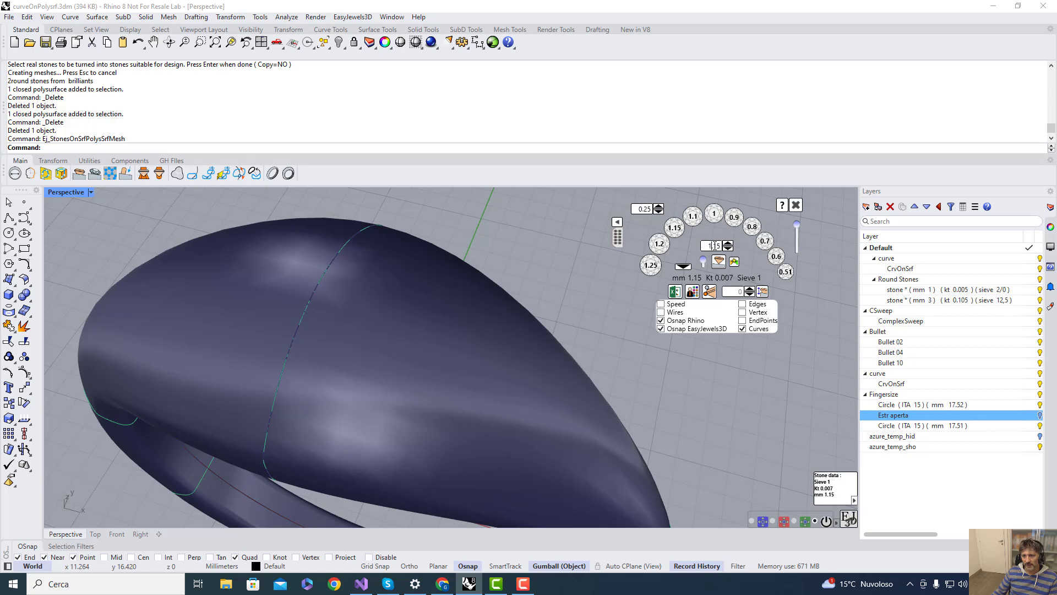
scroll(715, 245, up, 5)
scroll(714, 246, up, 1)
scroll(713, 246, up, 1)
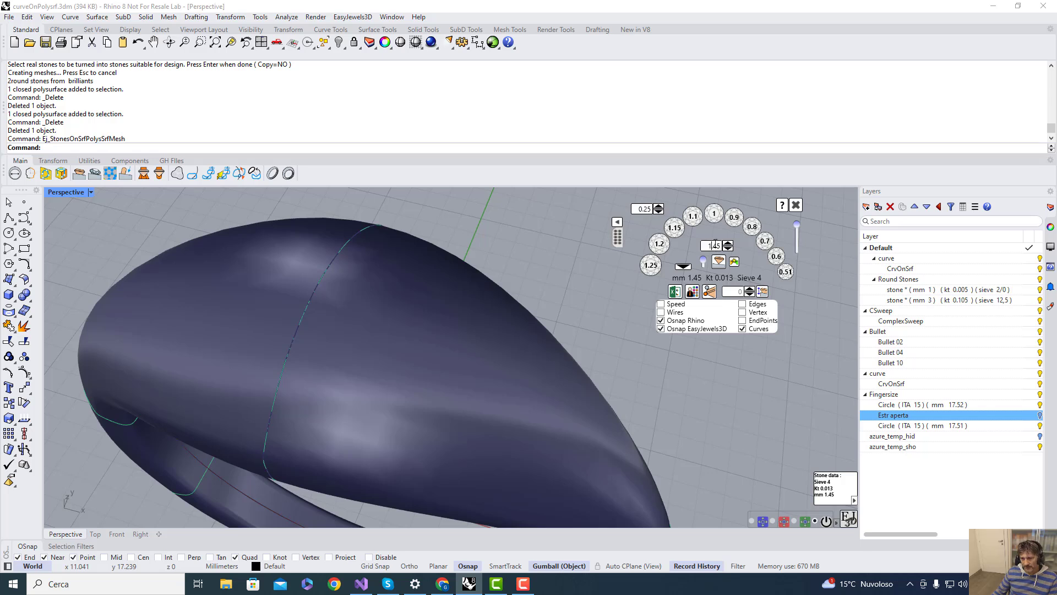
Open the stone data table, place it over the ring away from its initial spot, and check the loaded tables
click(675, 292)
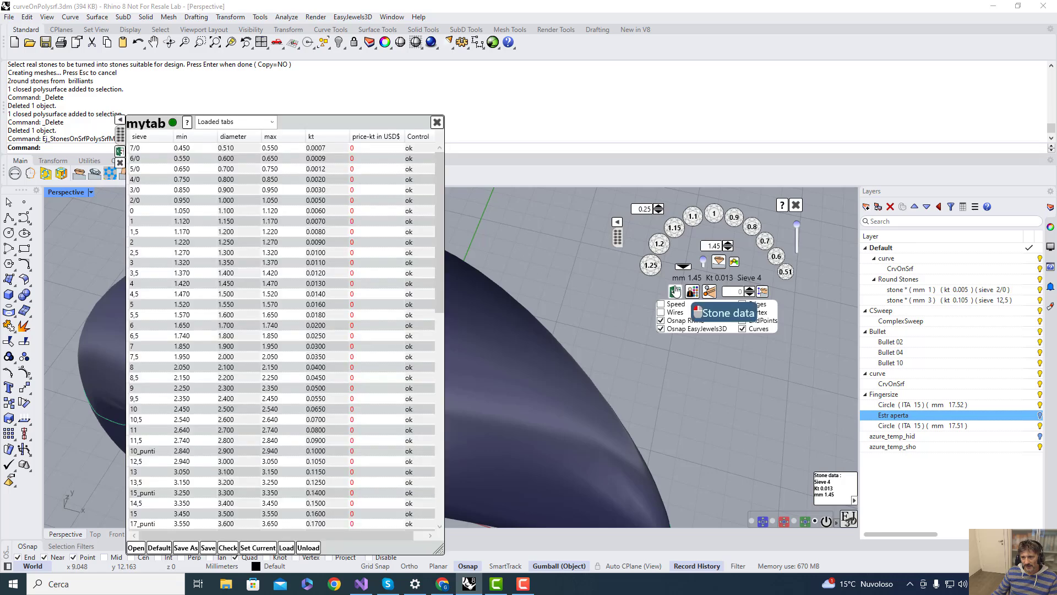
drag(120, 137, 248, 102)
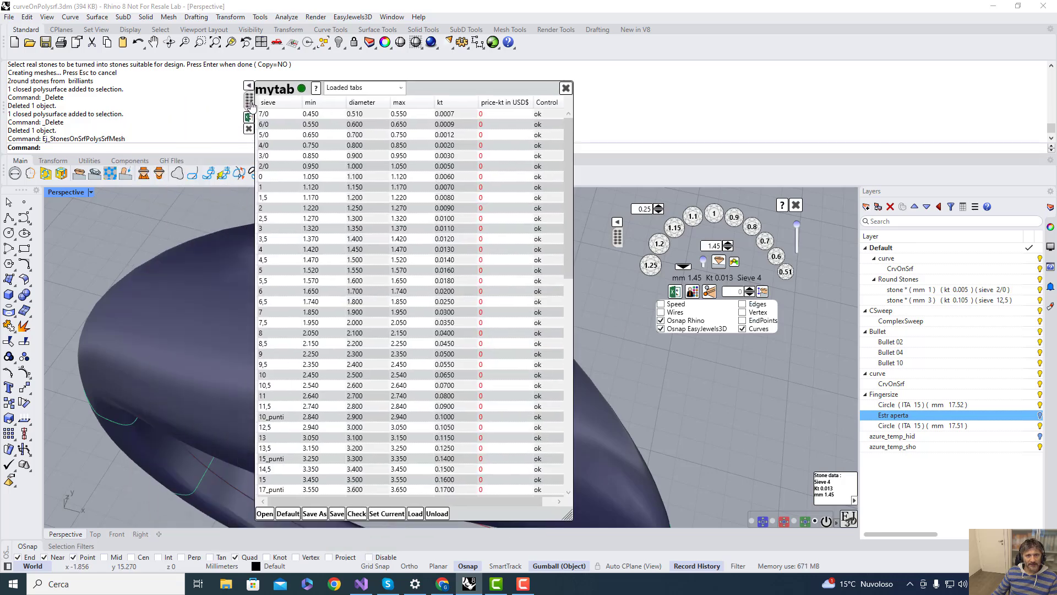
click(401, 88)
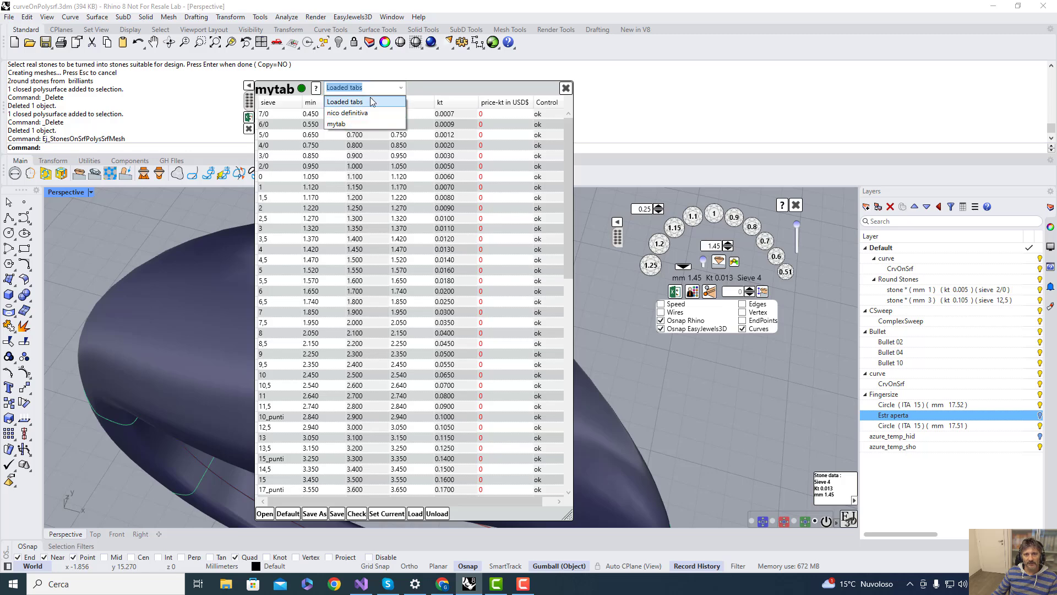
click(402, 89)
Load the default stone data table and set its values as current
click(285, 513)
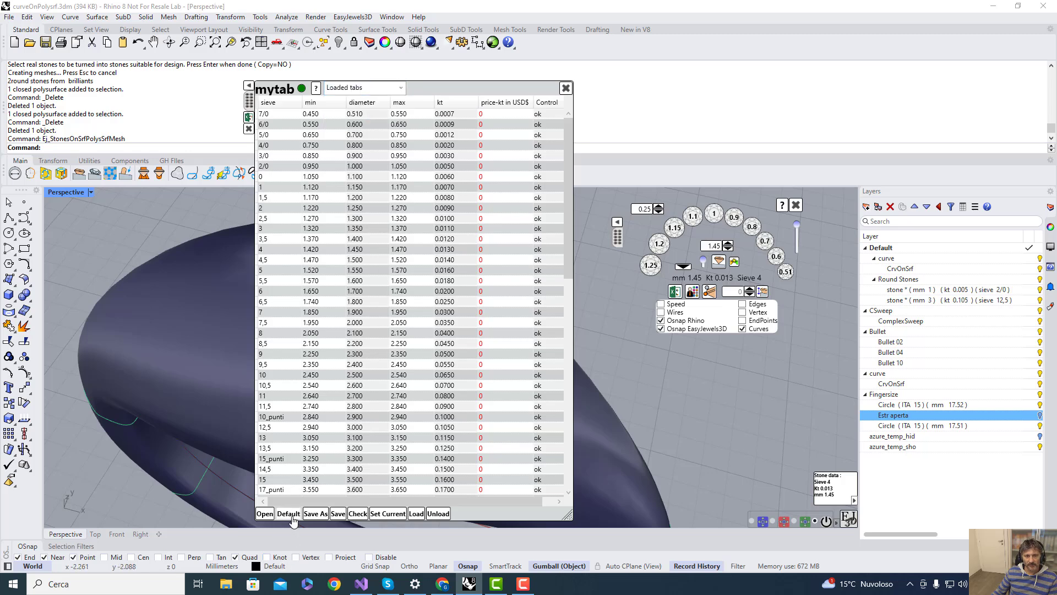
click(406, 513)
click(523, 311)
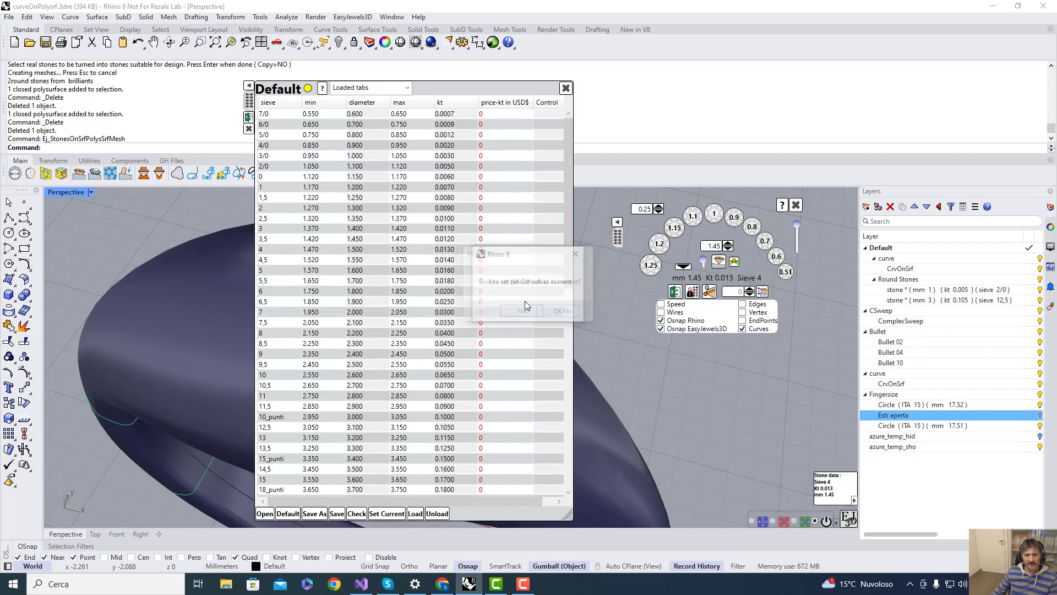
click(558, 312)
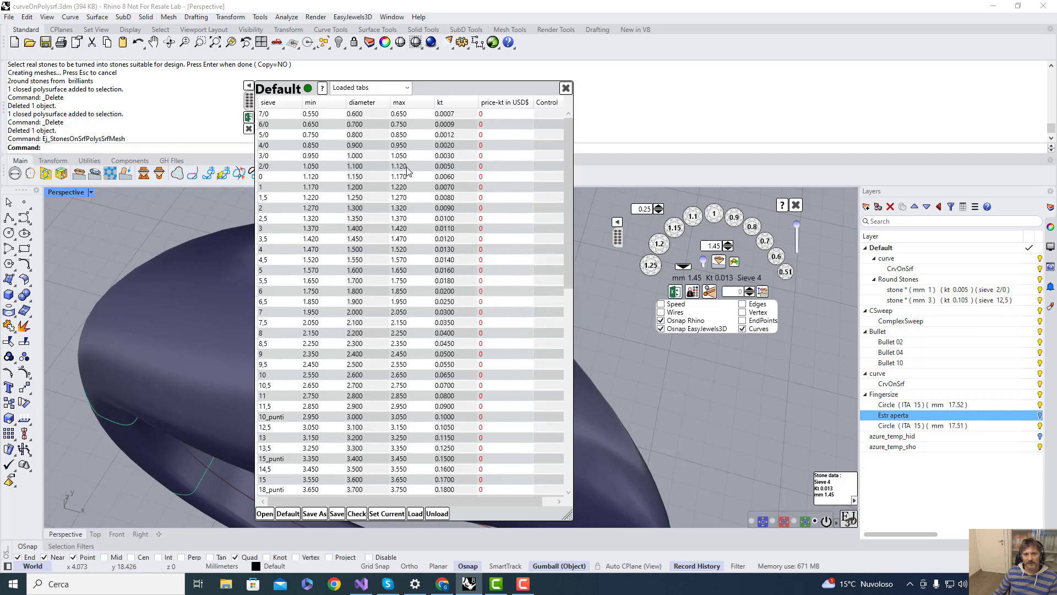
Close the stone data table and restart the stones-on-surface tool so it uses the default table
click(365, 113)
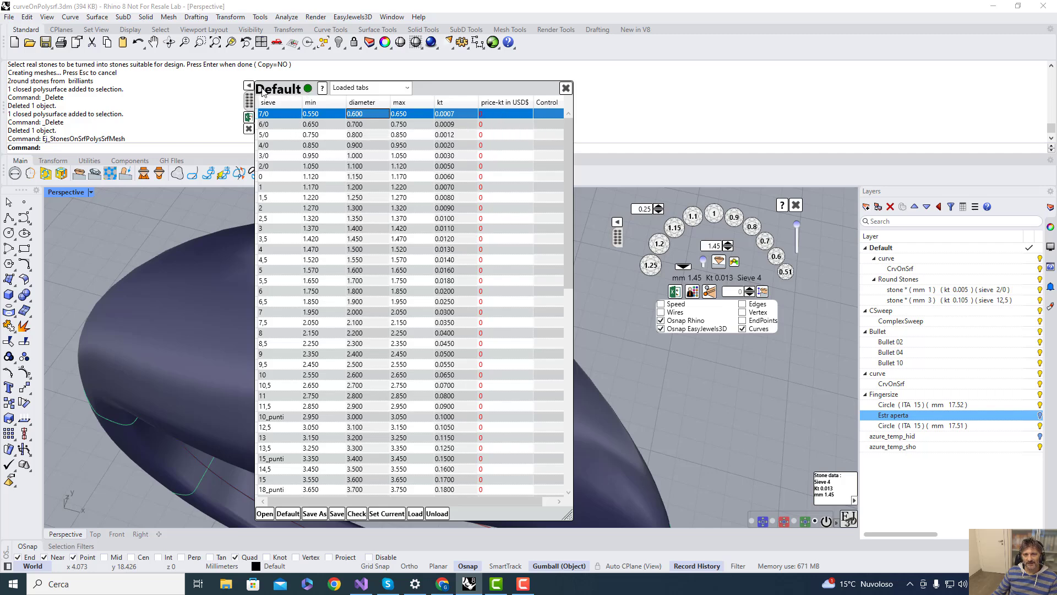
click(566, 88)
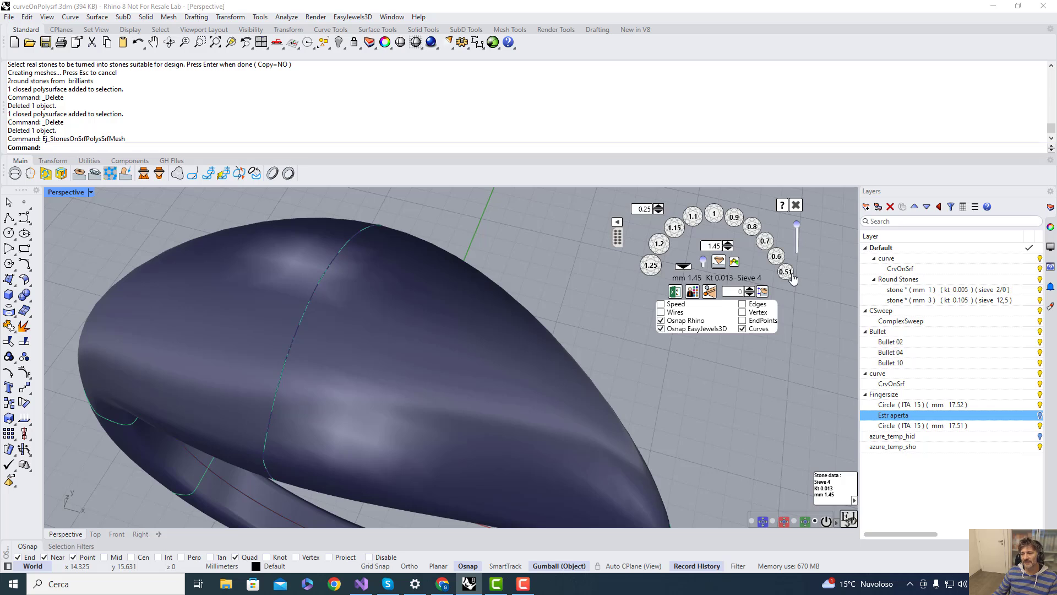
click(797, 205)
click(79, 173)
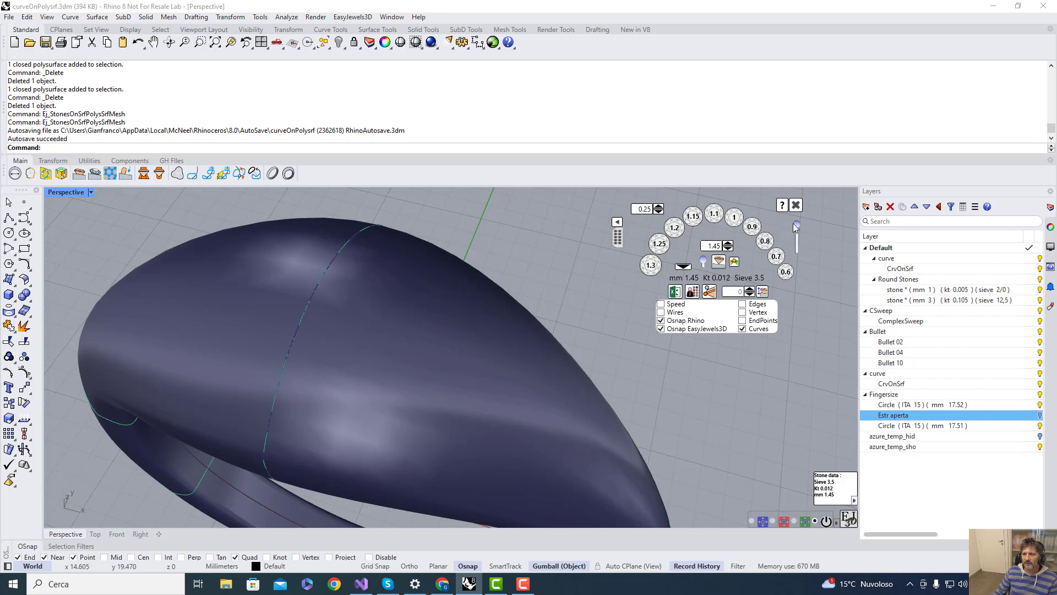
Show the larger preset stone sizes, review them in the Custom Stones settings, and return to the presets from 0.6 to 1.3 mm
drag(798, 229, 797, 255)
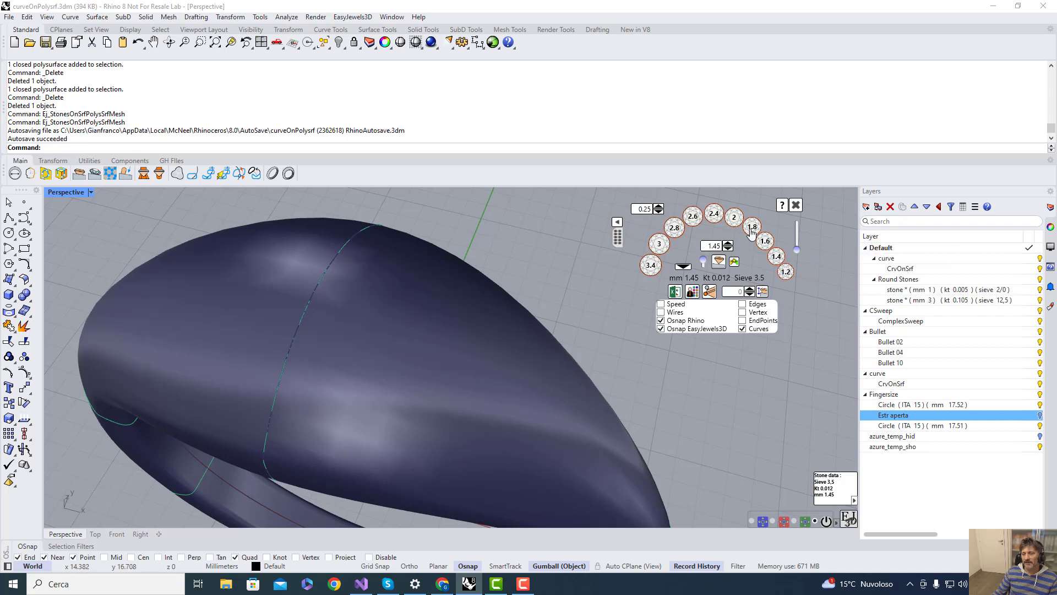
click(53, 160)
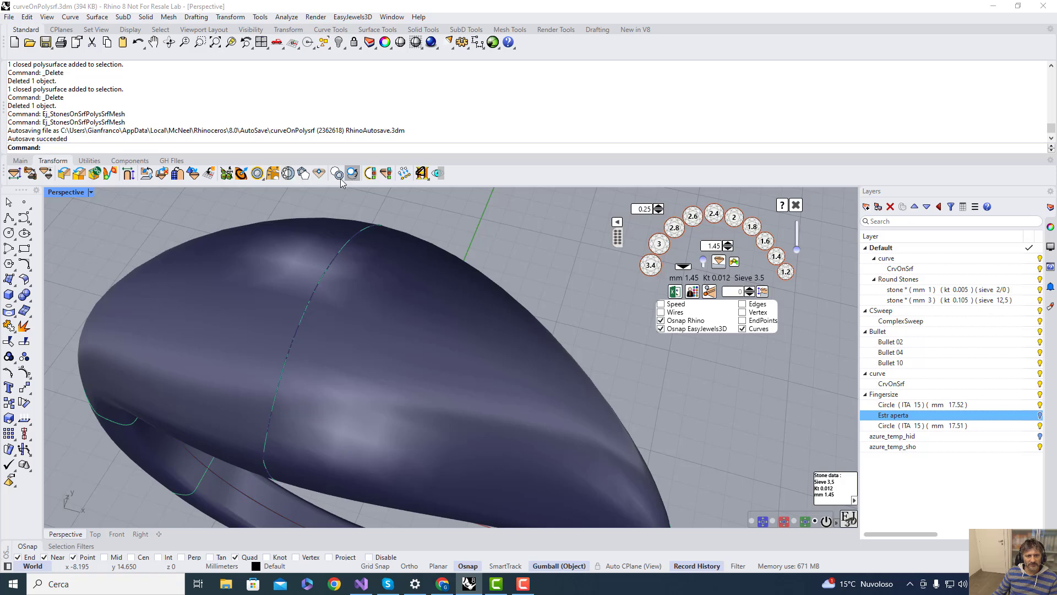
click(90, 162)
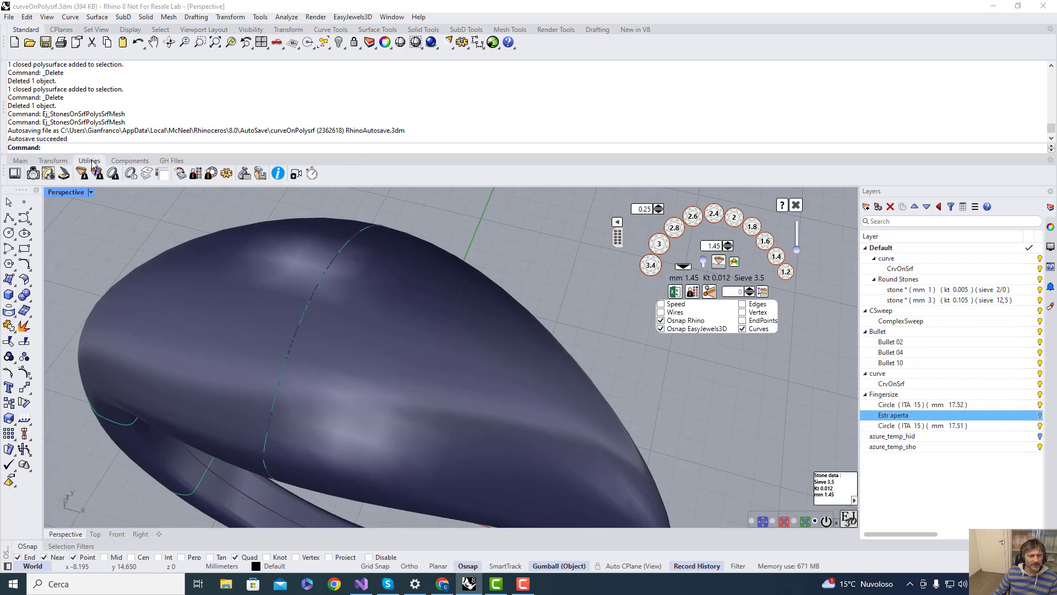
click(211, 175)
drag(216, 193, 600, 330)
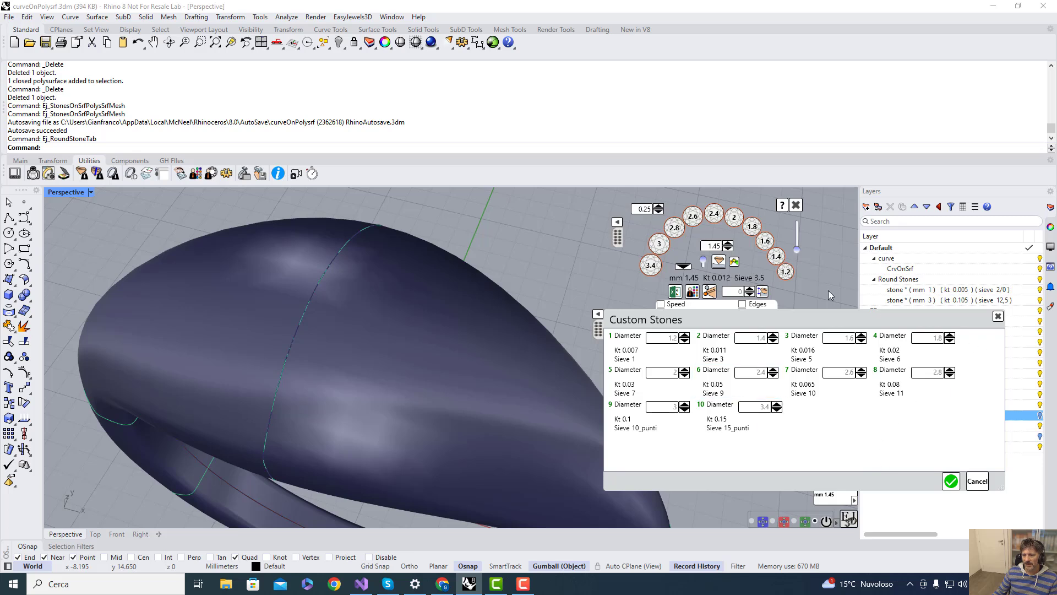
click(998, 318)
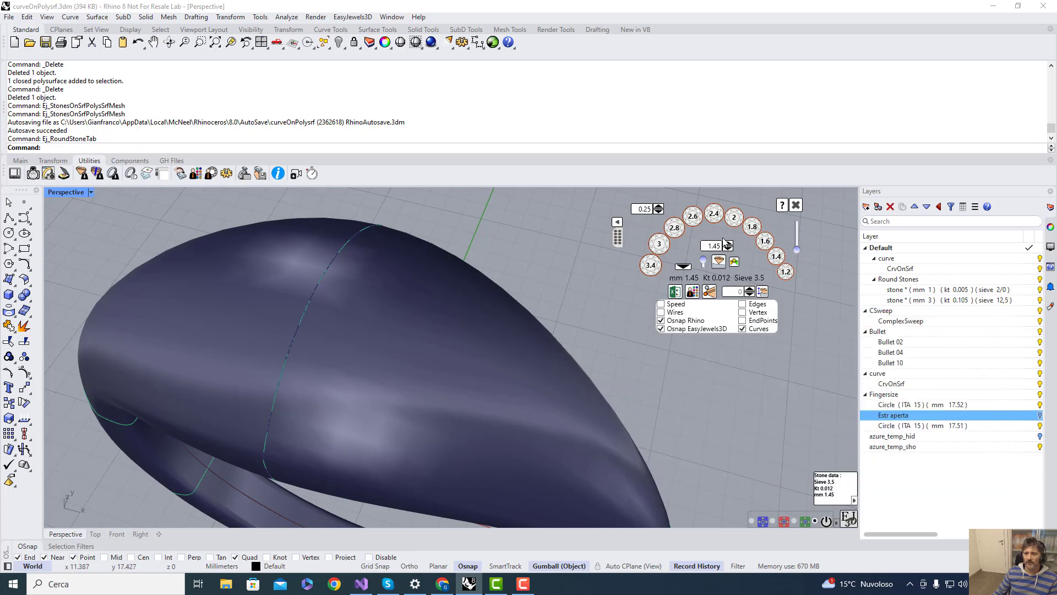
drag(797, 251, 797, 223)
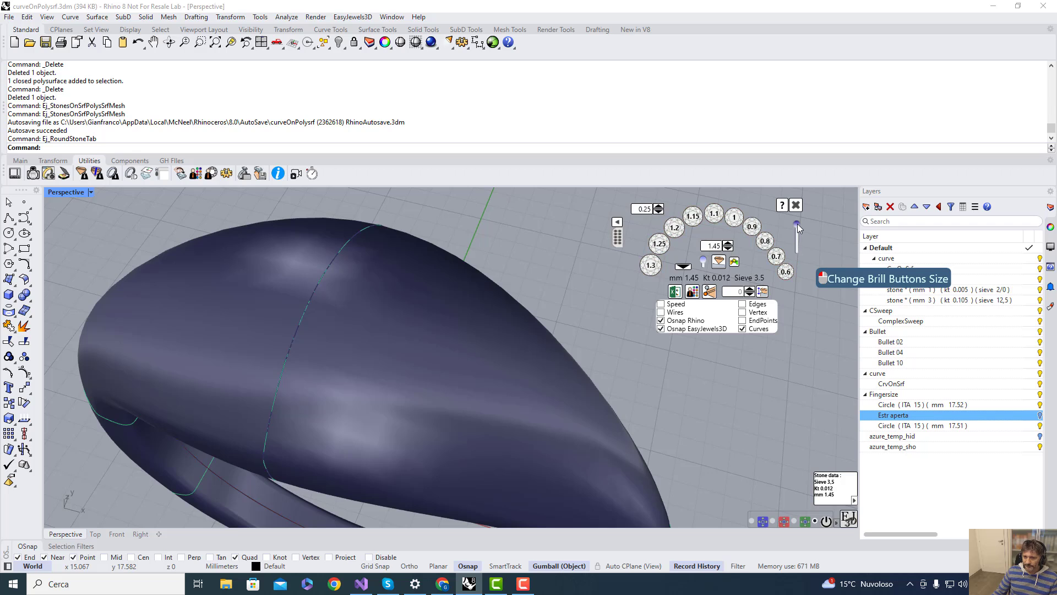
Start placing real stones with the ring as support surface and place one 1.45 mm stone just below the curve
click(719, 263)
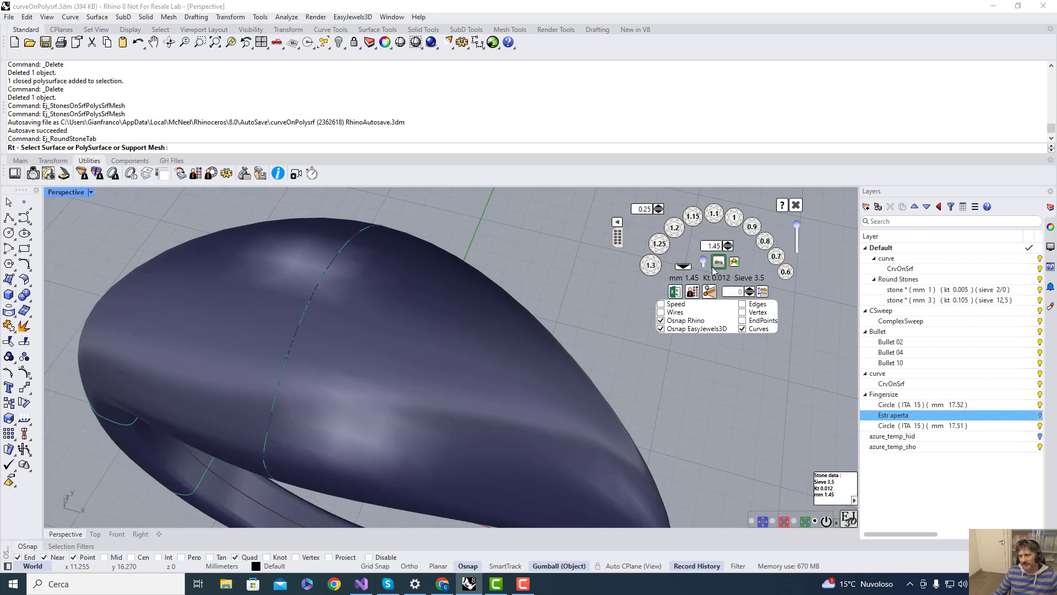
right_drag(409, 335, 348, 319)
click(343, 282)
scroll(363, 280, up, 3)
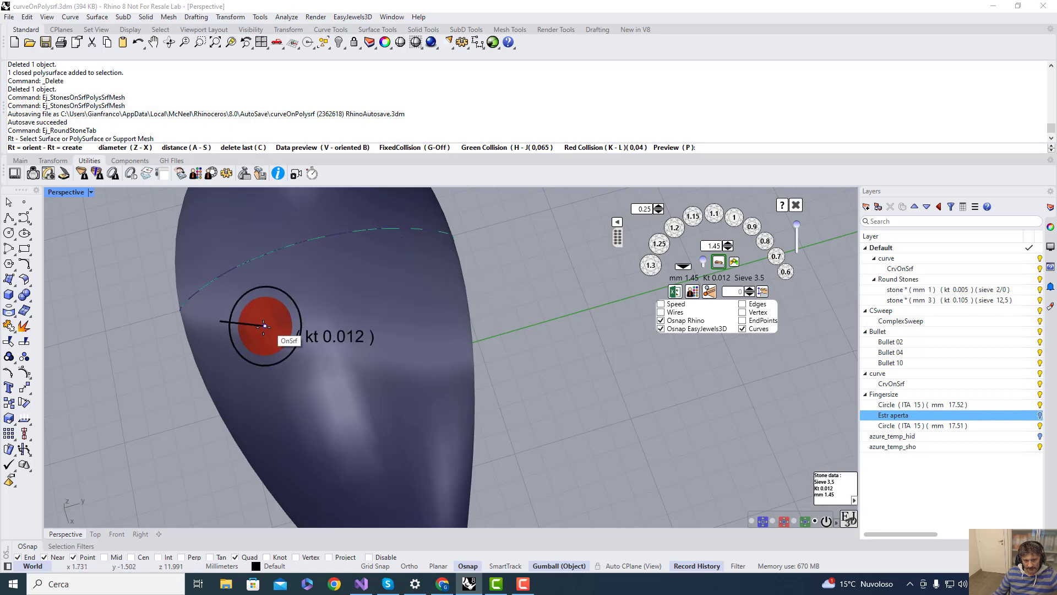
click(381, 287)
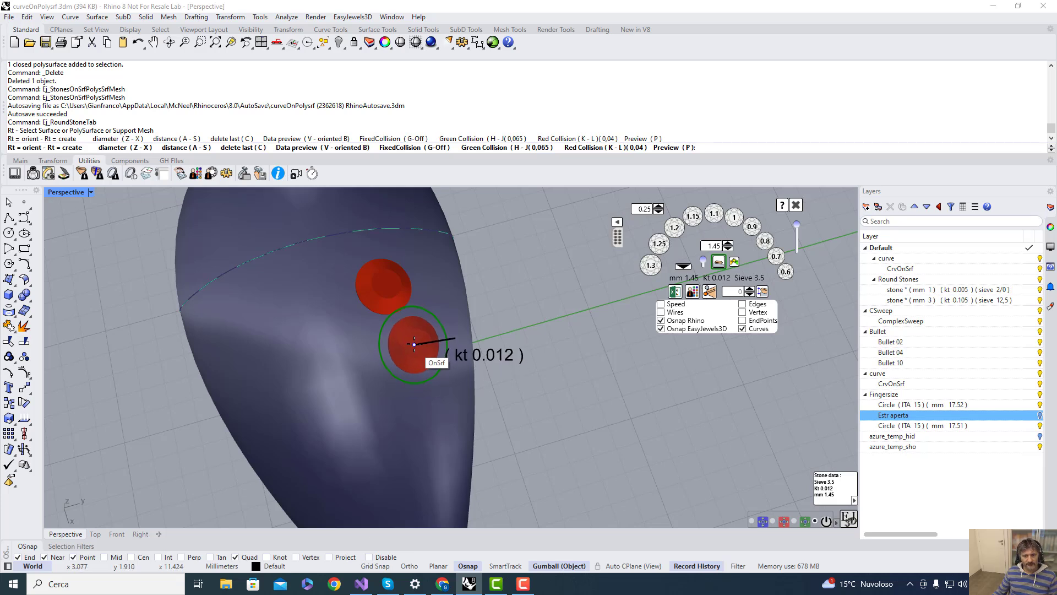
Set the stone distance to 0.3, remove the placed stone and put a new 1.45 mm stone just below the curve
key(a)
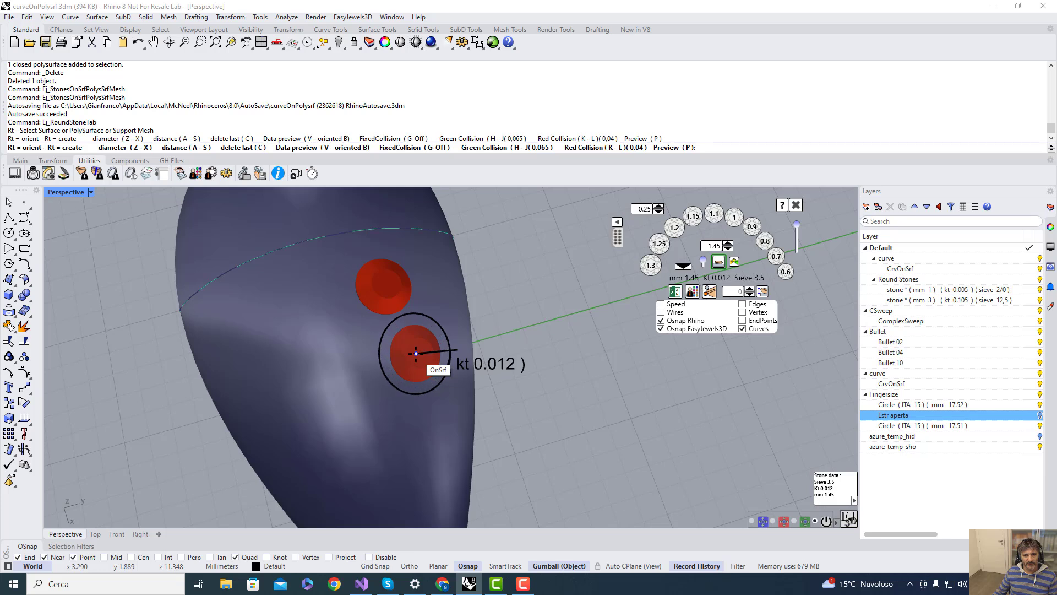
key(s)
key(s)
key(a)
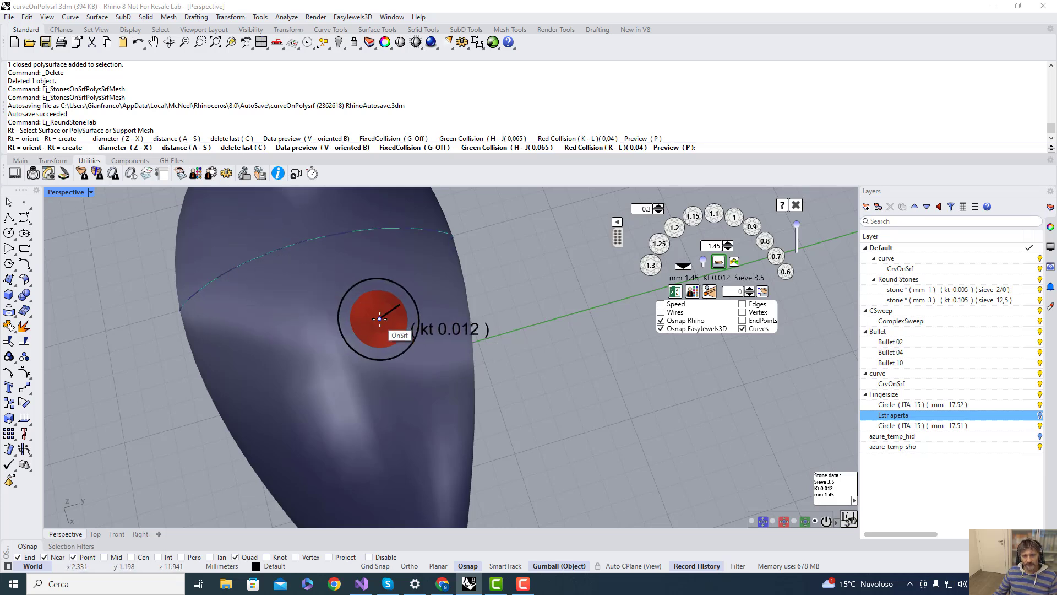
click(395, 292)
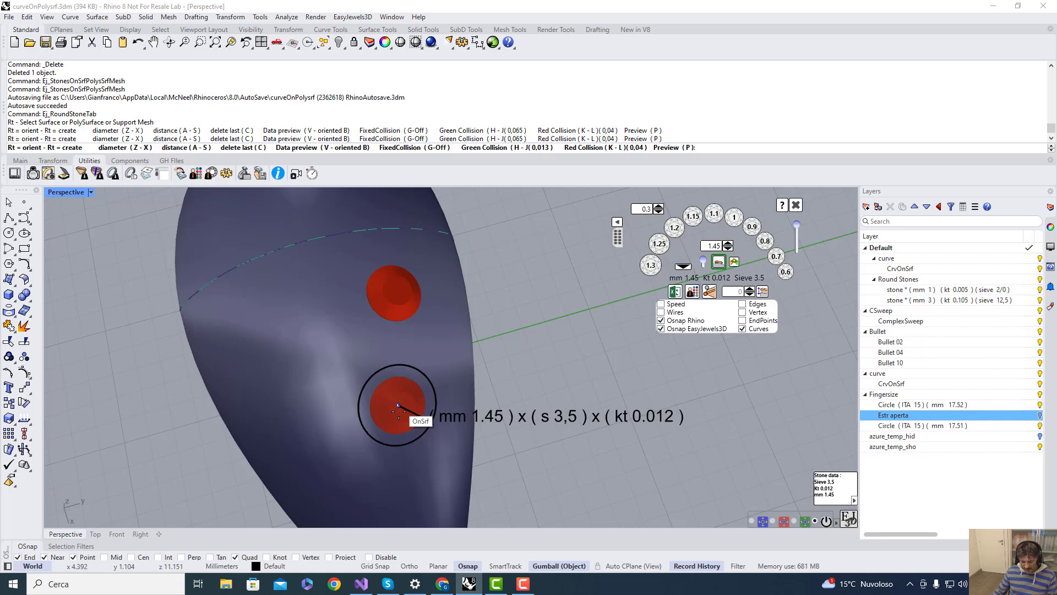
Place three more 1.45 mm stones around the first, switching Fixed Collision on and off, and leave it on
key(g)
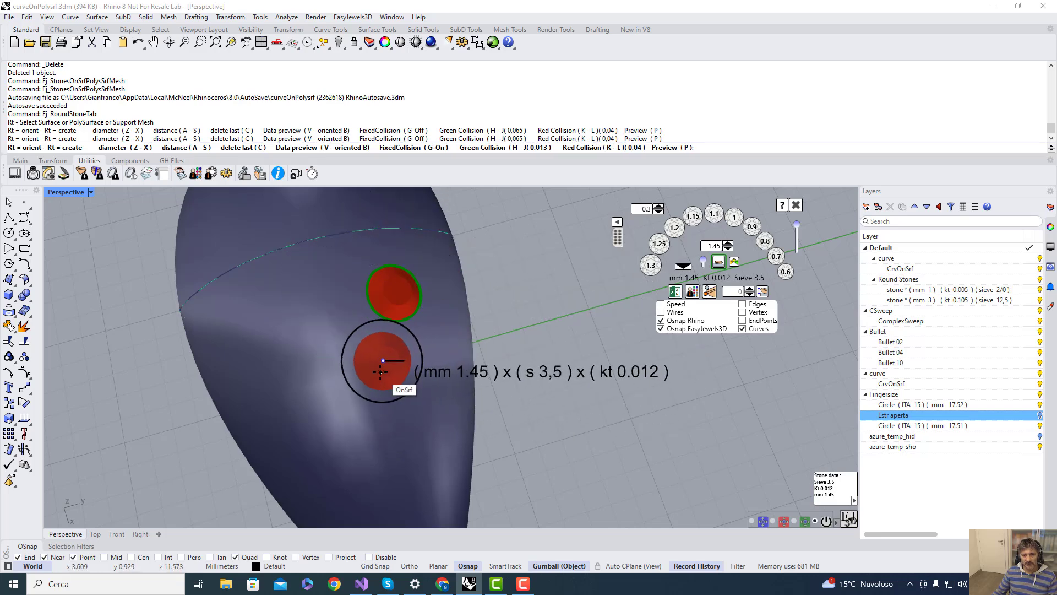
click(422, 357)
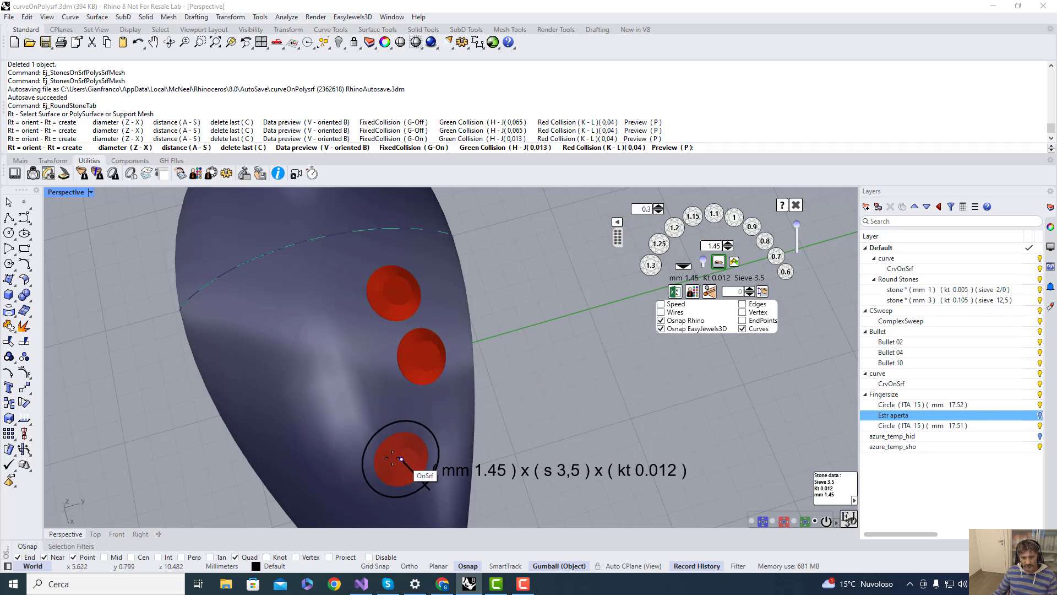
key(g)
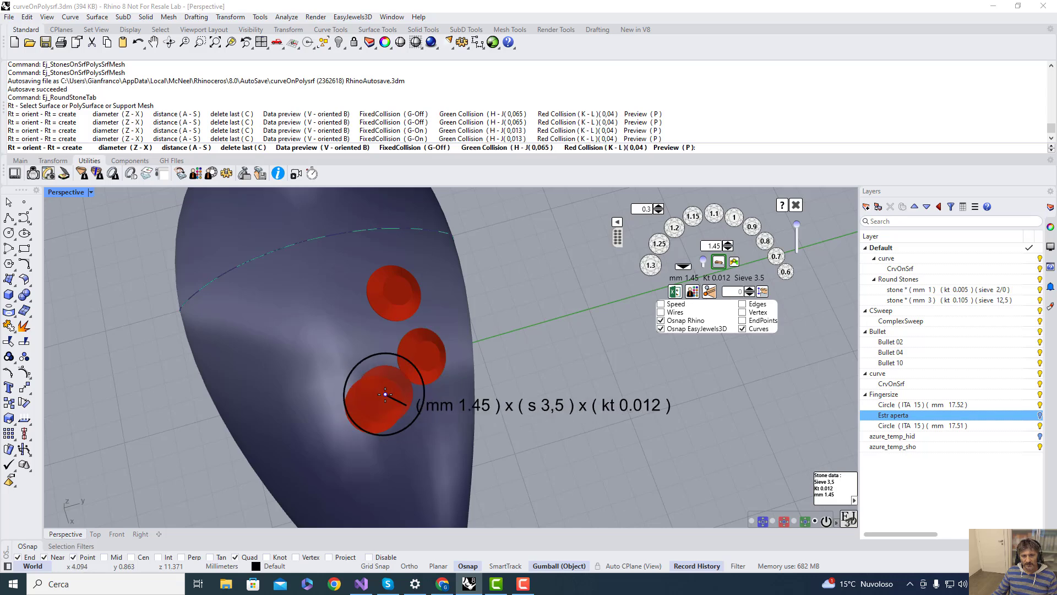
key(g)
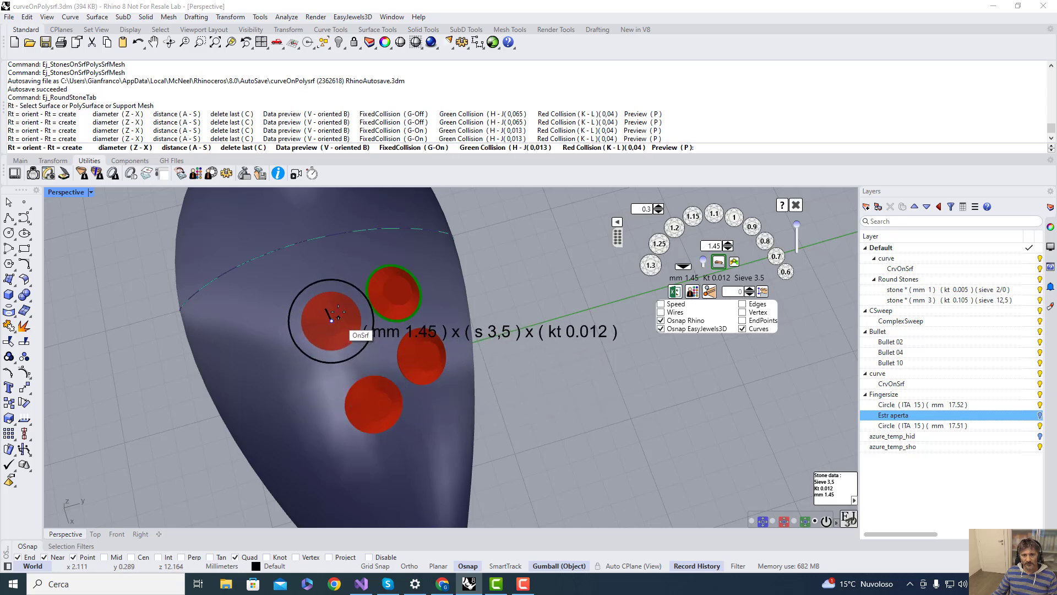
key(g)
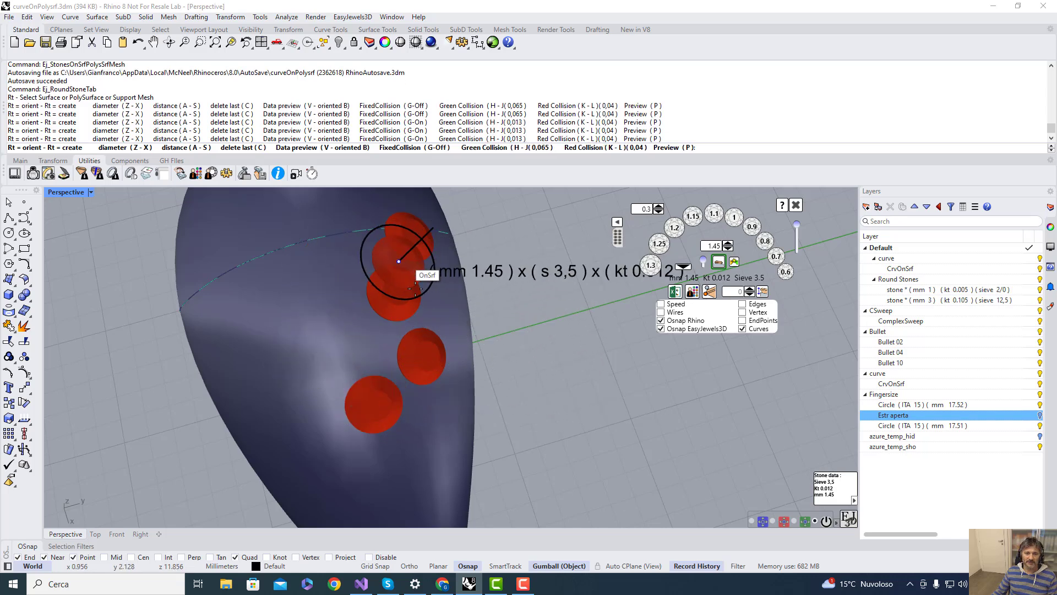
scroll(331, 435, down, 2)
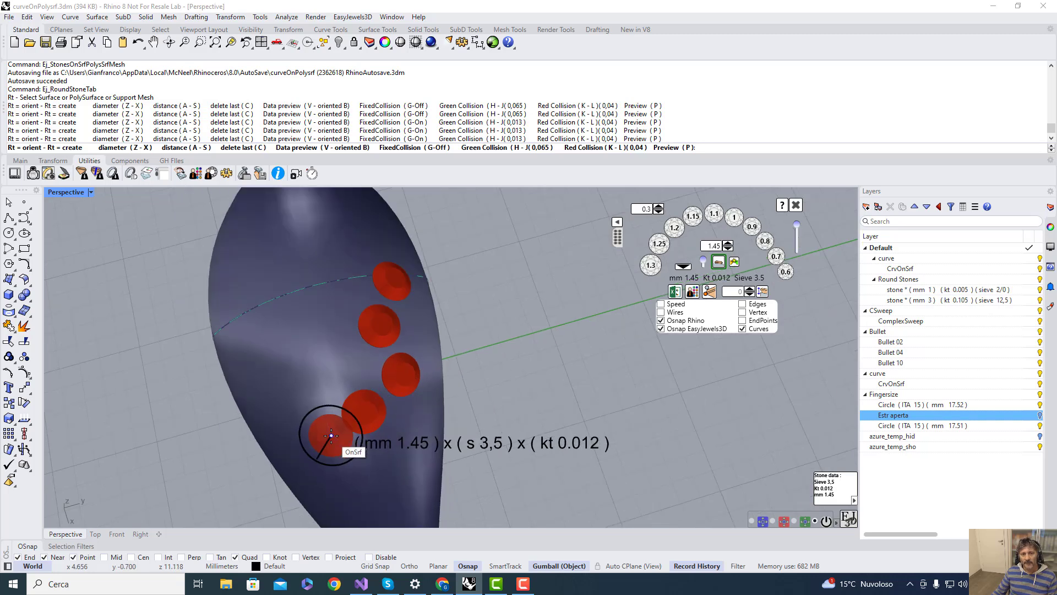
scroll(331, 435, up, 2)
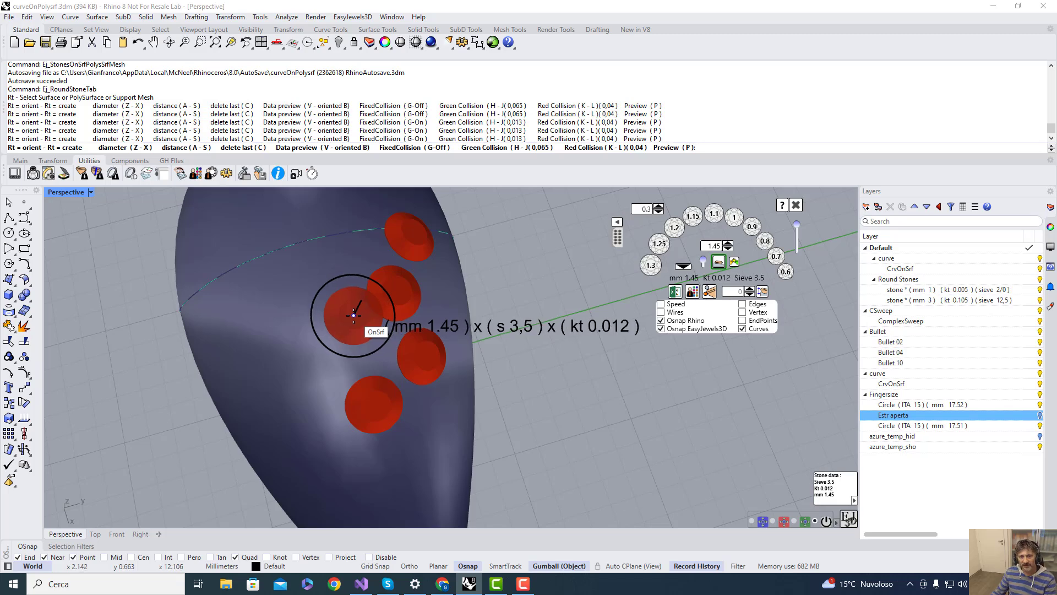
key(g)
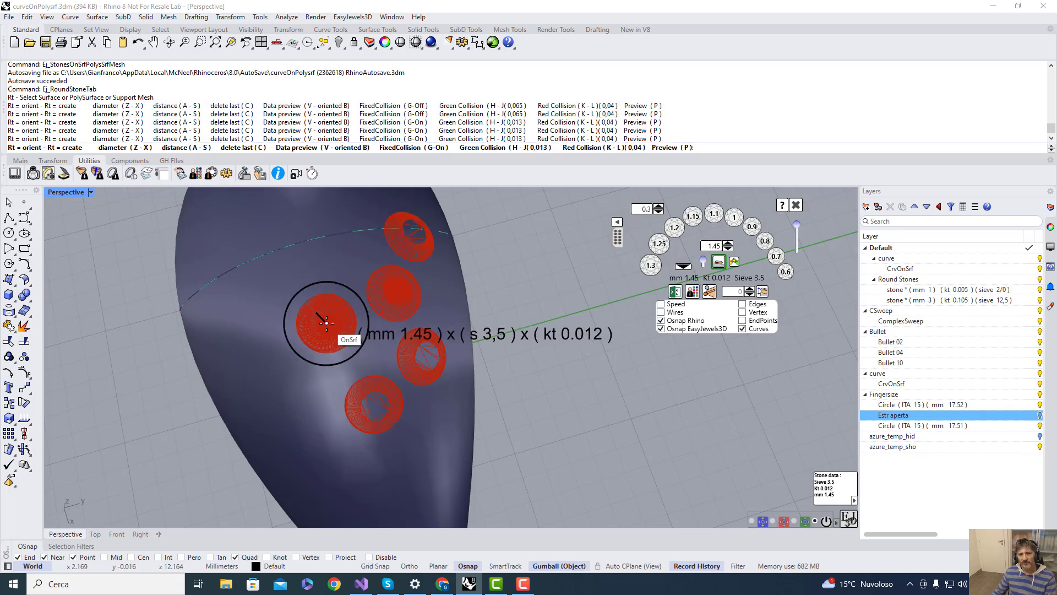
Cycle the stone preview from wireframe through outline back to shaded, and turn Osnap Rhino off and on again
key(p)
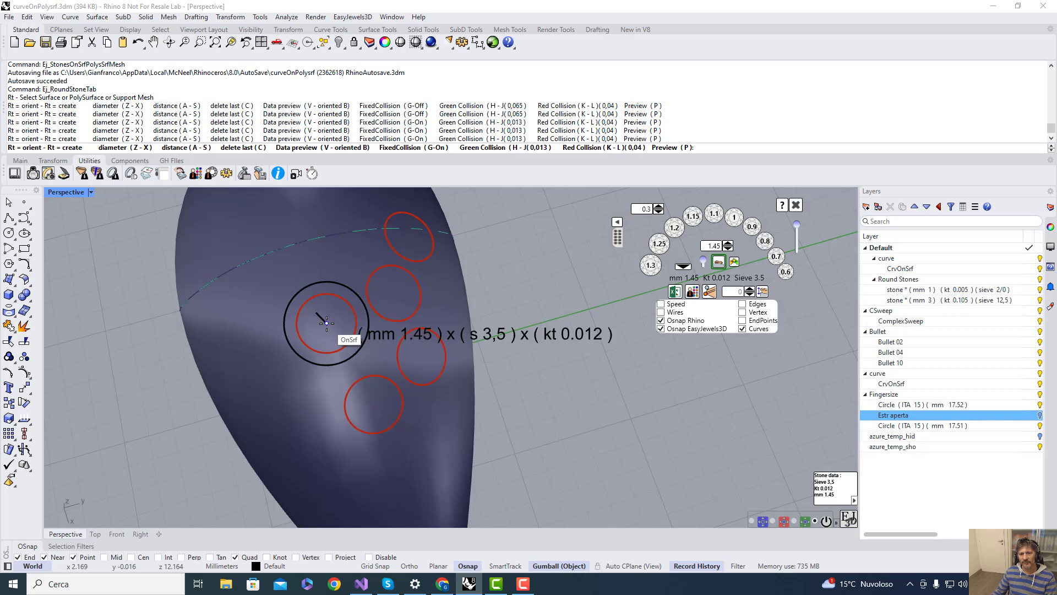
key(p)
key(p)
key(p)
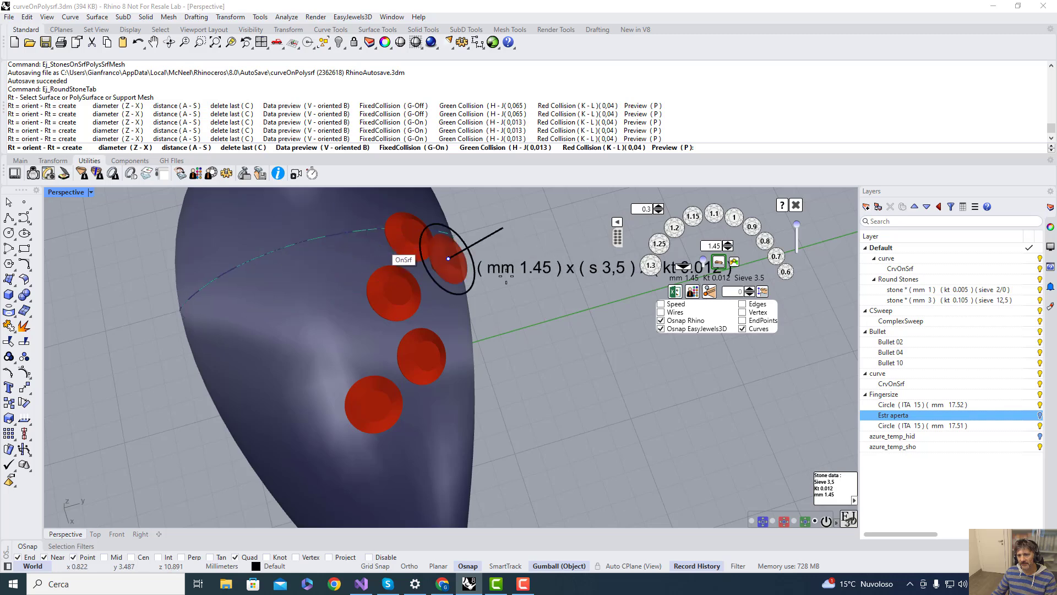
click(660, 321)
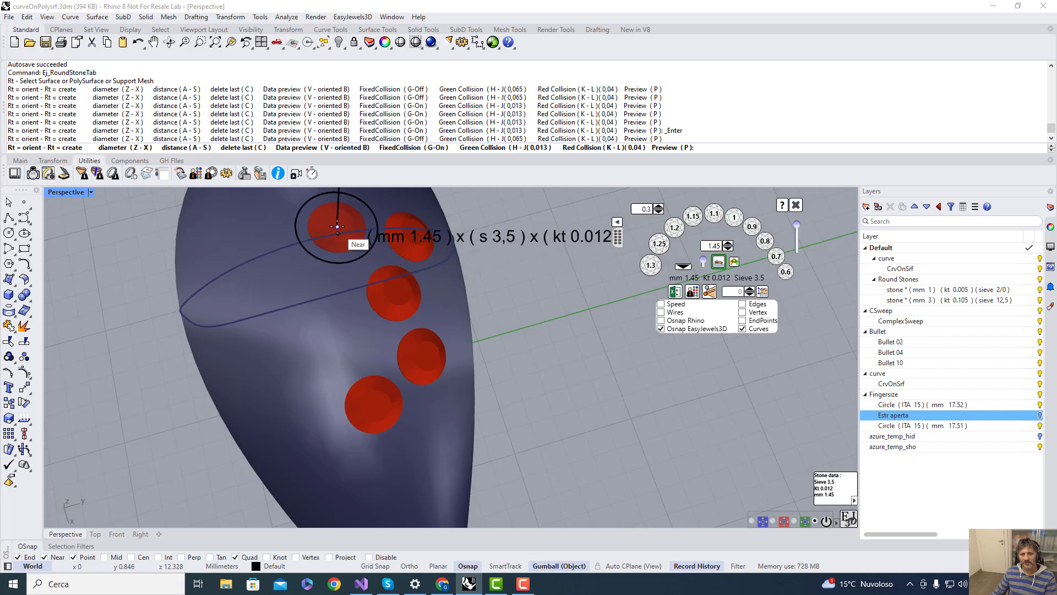
click(661, 320)
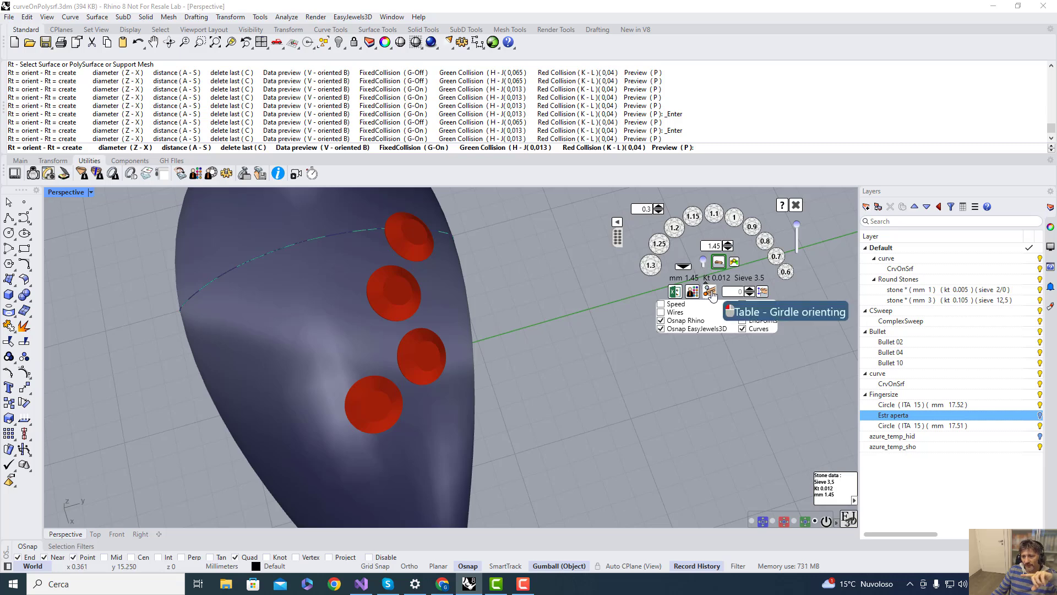
Place a fifth 1.45 mm stone on the ring beside the others and finish the command to create the stones
click(286, 310)
key(Return)
scroll(294, 246, down, 5)
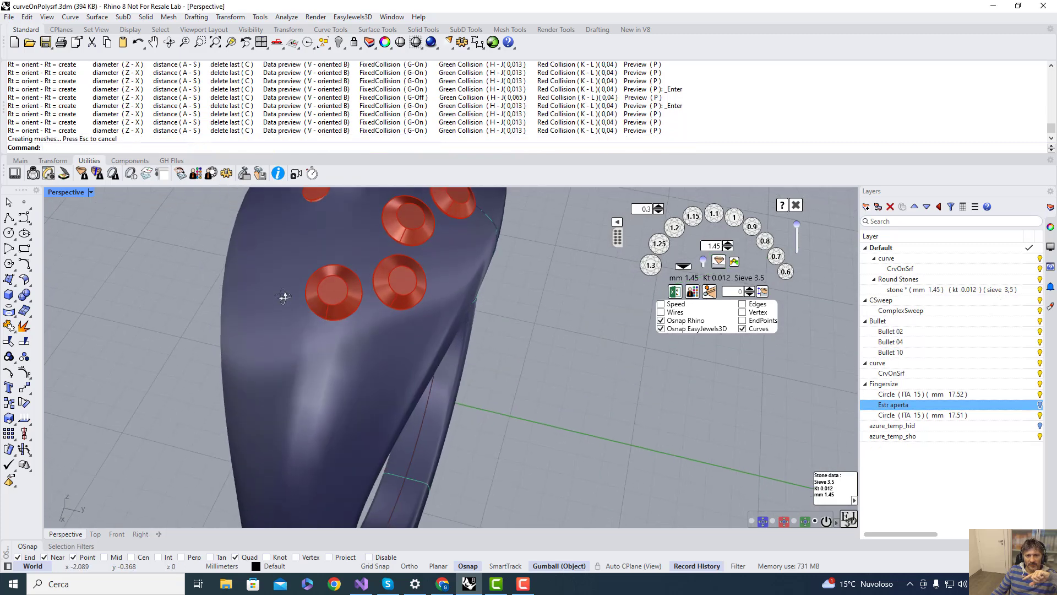
scroll(294, 245, up, 10)
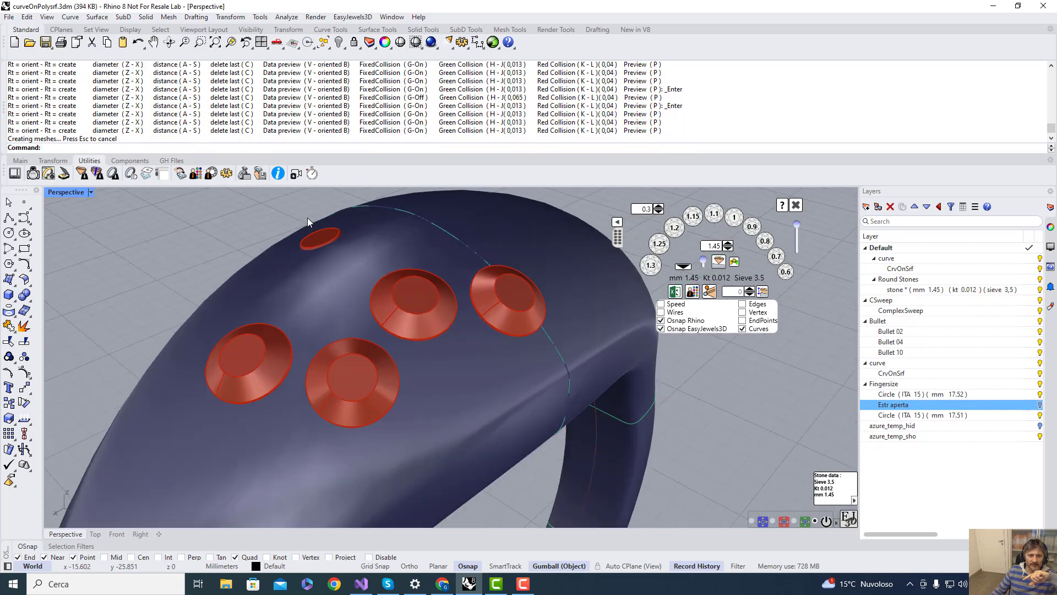
Switch the Perspective viewport to Ghosted display to inspect the stones through the ring
scroll(266, 253, down, 3)
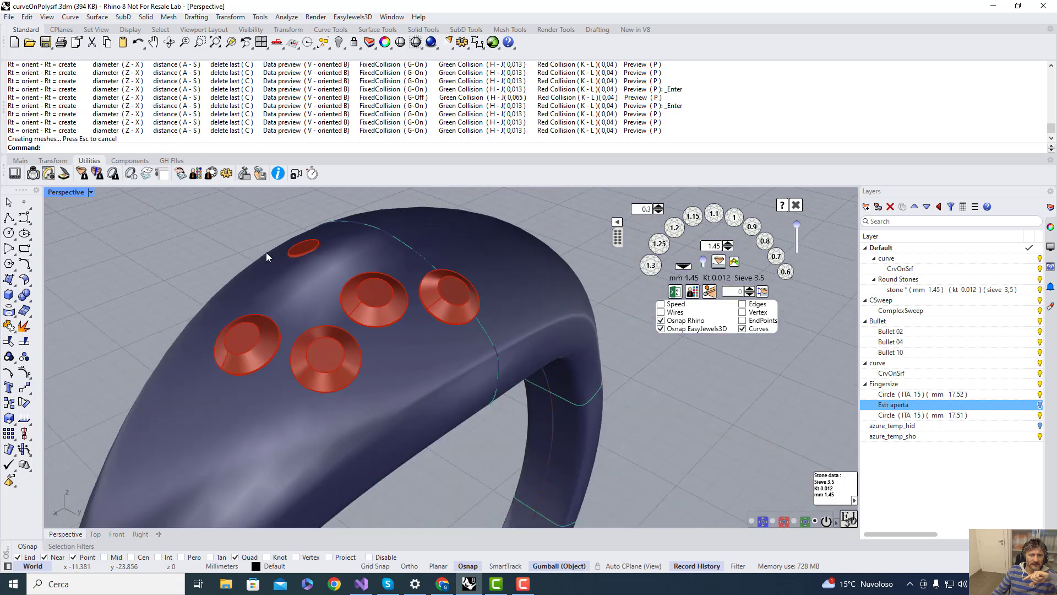
click(71, 195)
click(119, 204)
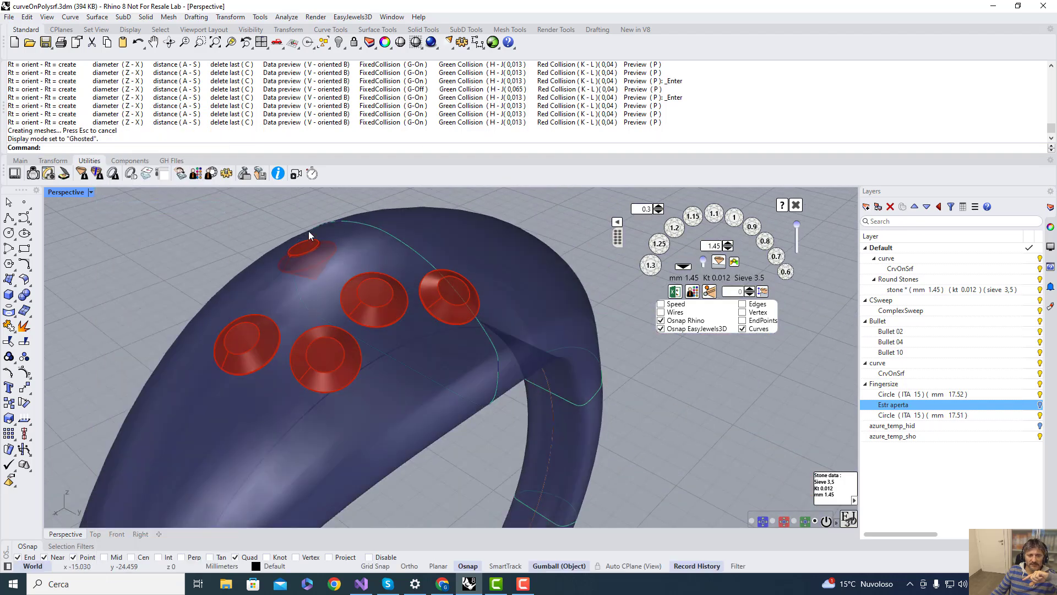
scroll(309, 230, up, 2)
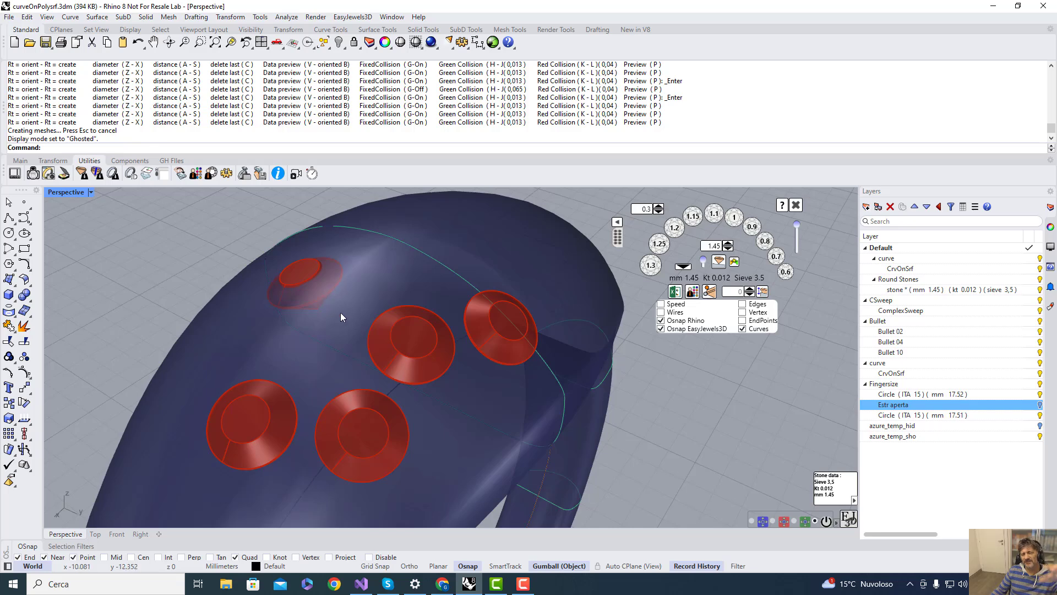
Reverse the orienting direction, place two 1.45 mm stones on the ring head opposite the existing ones, and create them
right_drag(357, 320, 428, 340)
scroll(389, 287, down, 2)
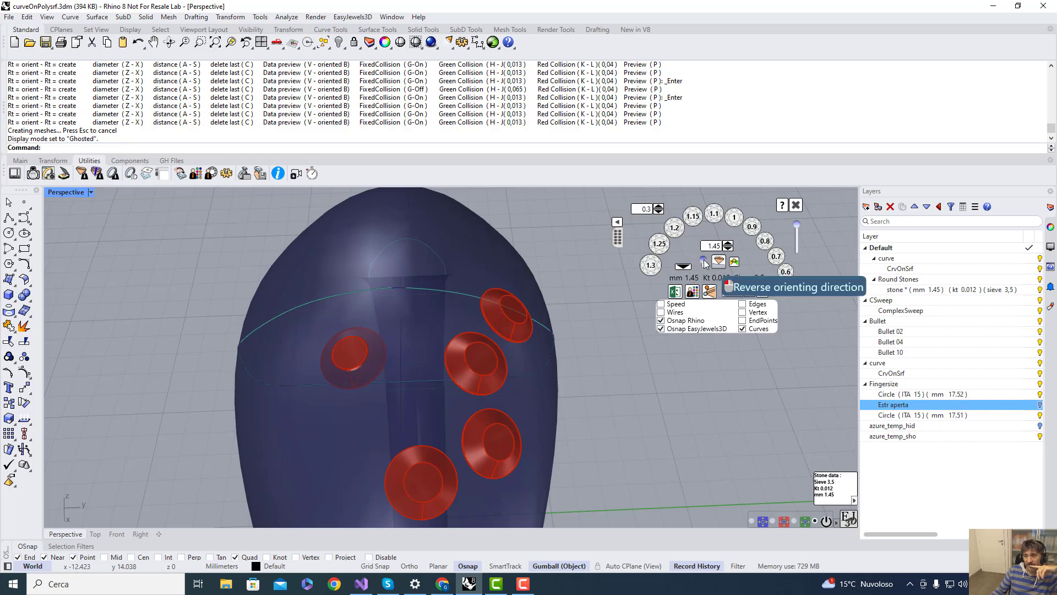
click(718, 262)
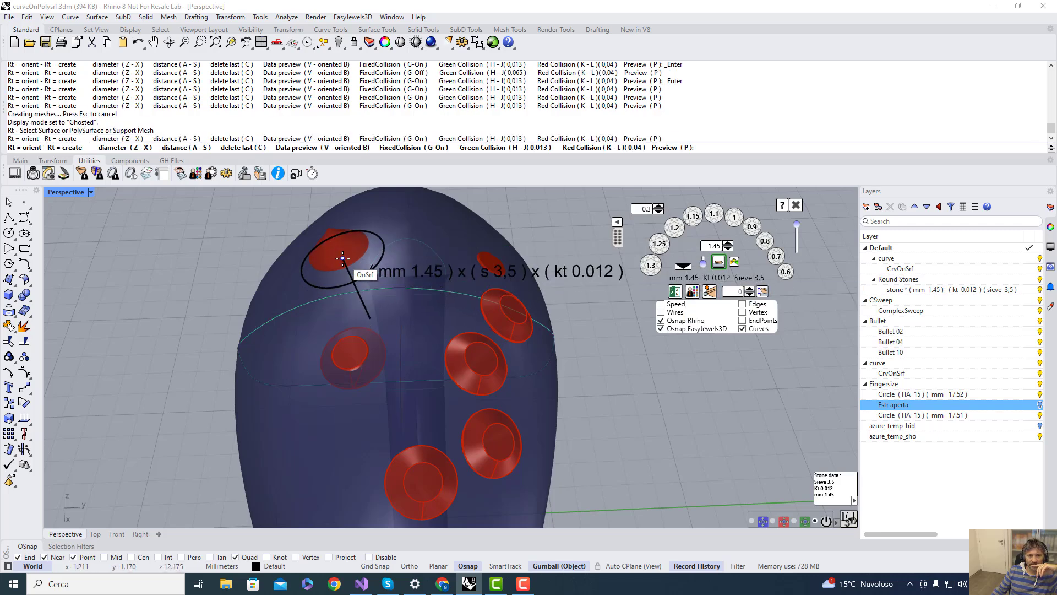
click(311, 245)
click(278, 313)
right_click(278, 316)
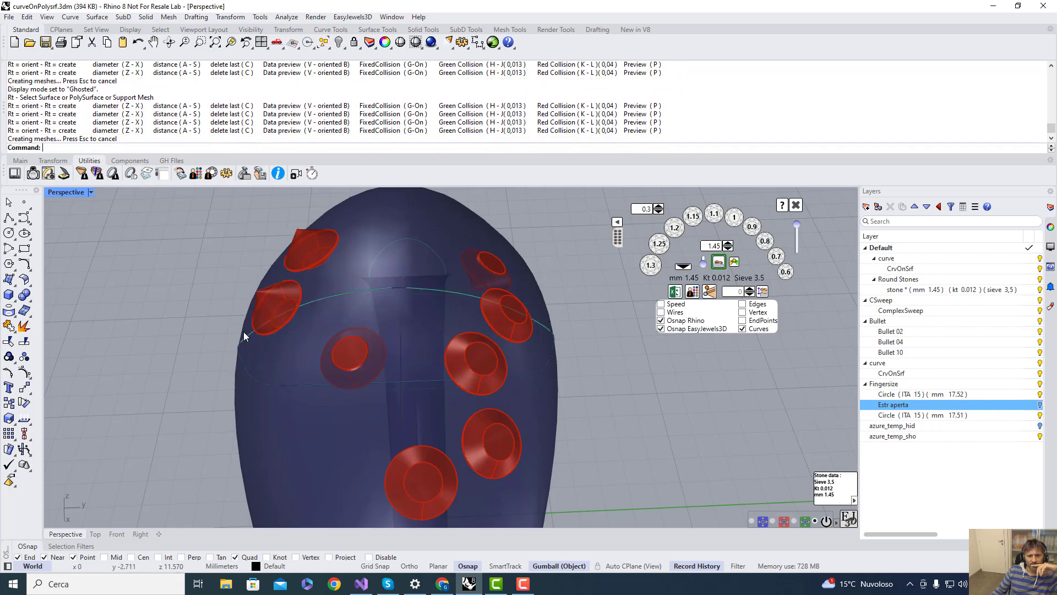
Return the viewport to Shaded display and place one more reversed 1.45 mm stone on the ring, below the curve
right_drag(184, 346, 279, 253)
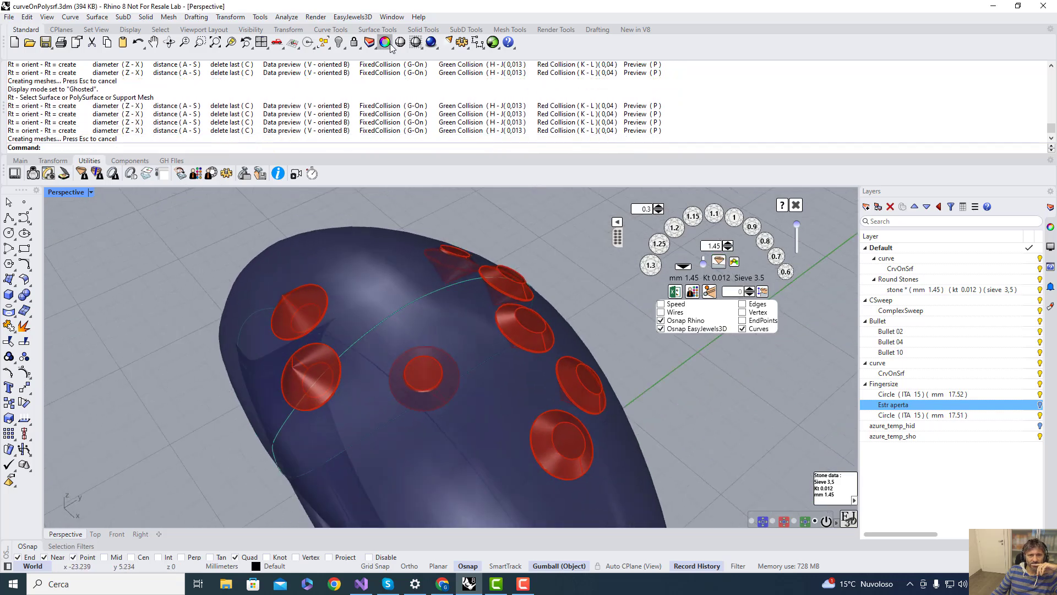
click(409, 44)
mouse_move(385, 331)
right_down()
mouse_move(429, 300)
mouse_move(438, 259)
mouse_move(358, 251)
mouse_move(256, 300)
mouse_move(251, 315)
right_up()
right_drag(343, 236, 370, 242)
click(718, 261)
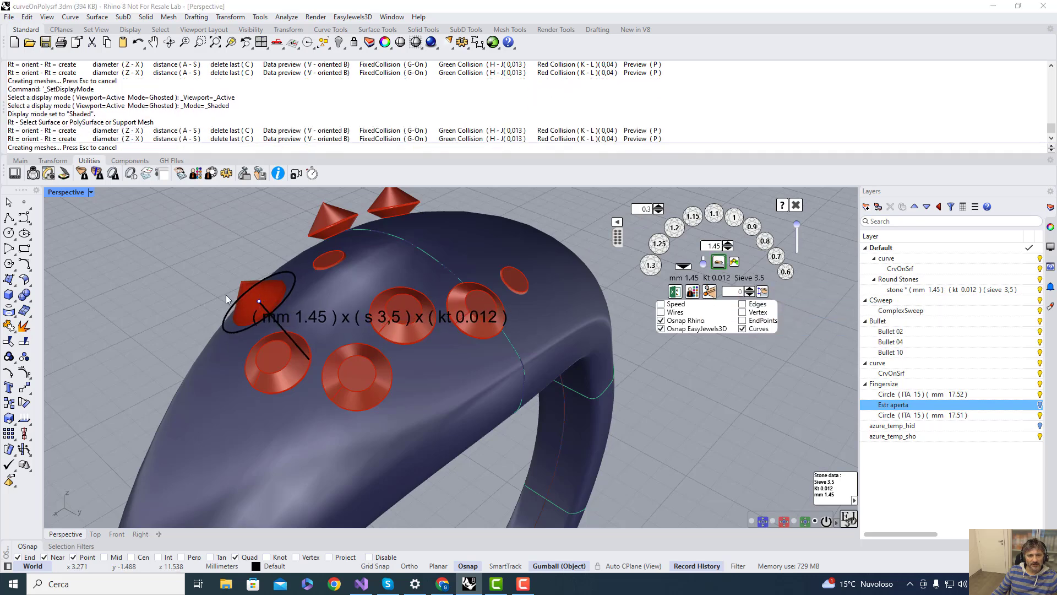
click(237, 298)
Widen the ring head by scaling its closed section curve outward twice with the gumball, leaving the curve deselected
right_drag(179, 318, 342, 328)
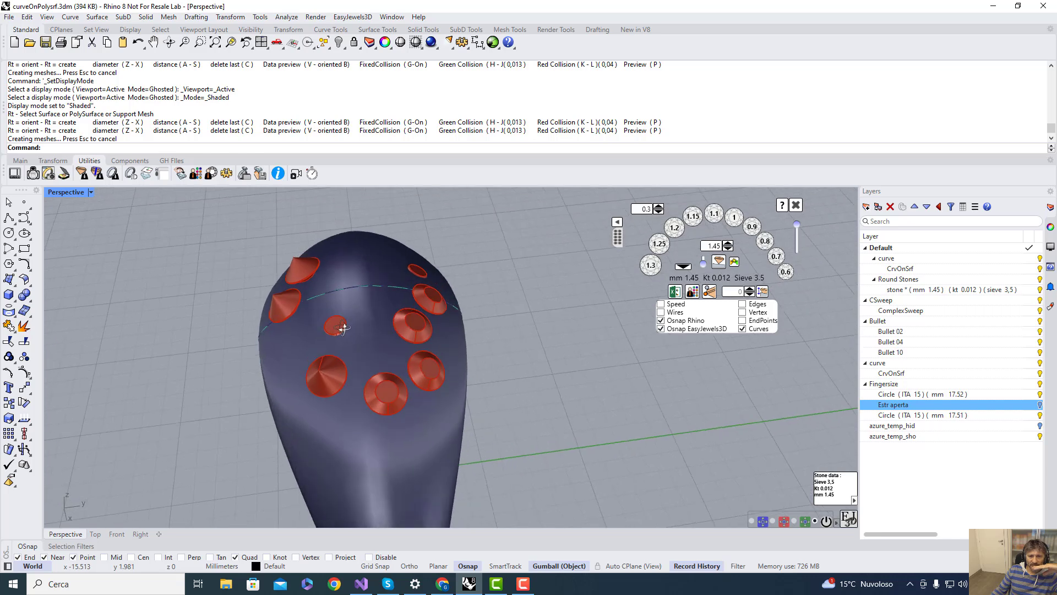
click(392, 287)
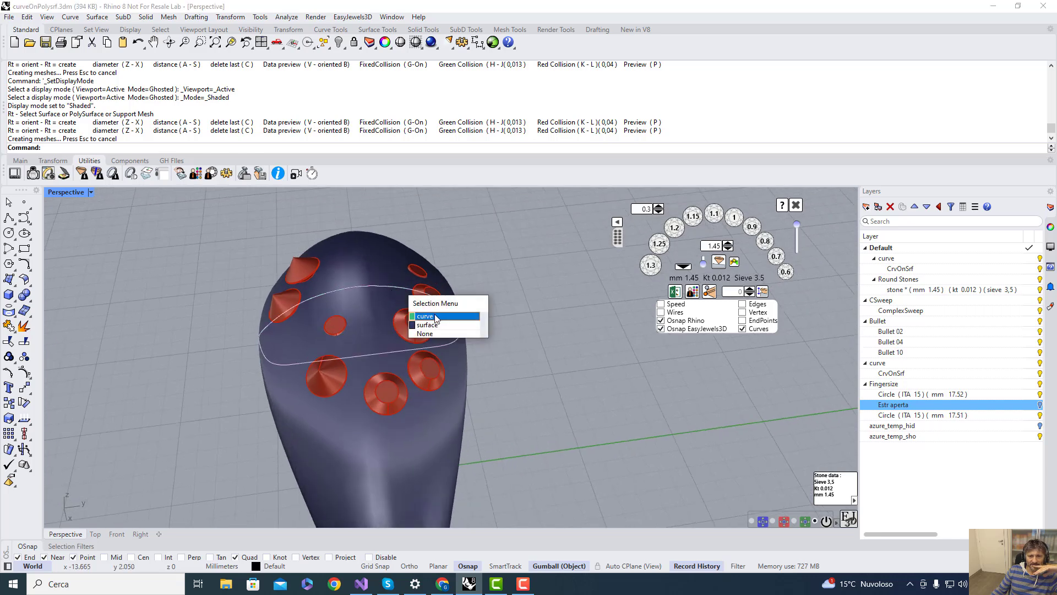
click(434, 316)
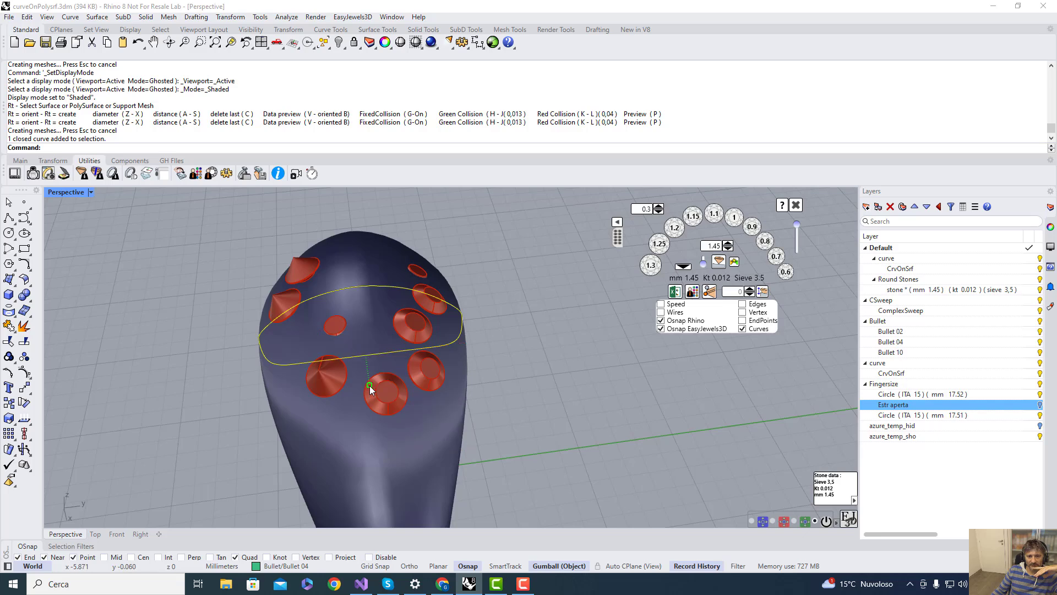
drag(369, 385, 388, 390)
drag(463, 346, 473, 342)
click(515, 329)
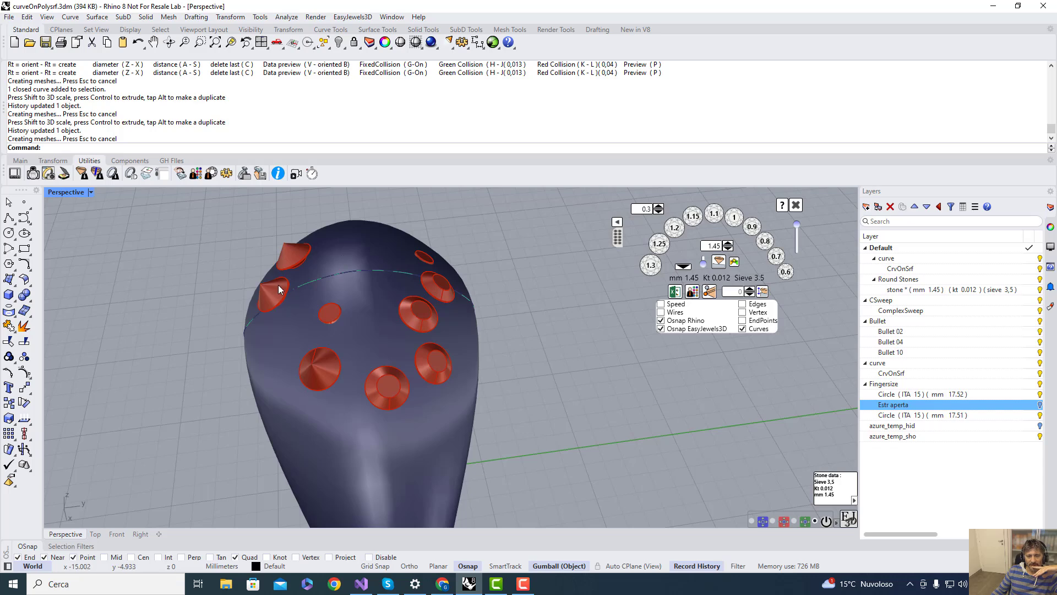
drag(226, 234, 333, 324)
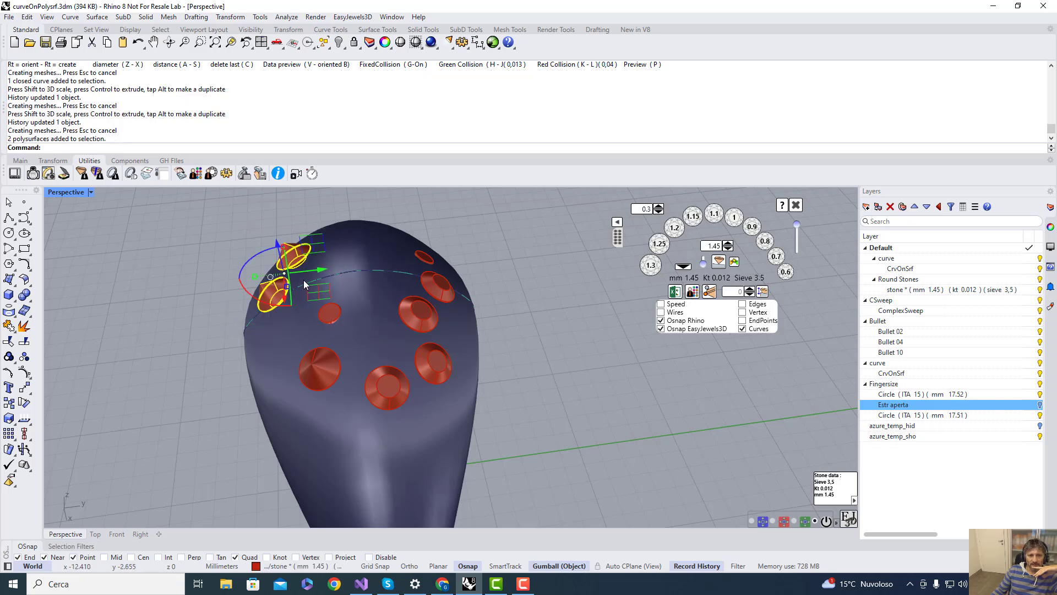
click(53, 161)
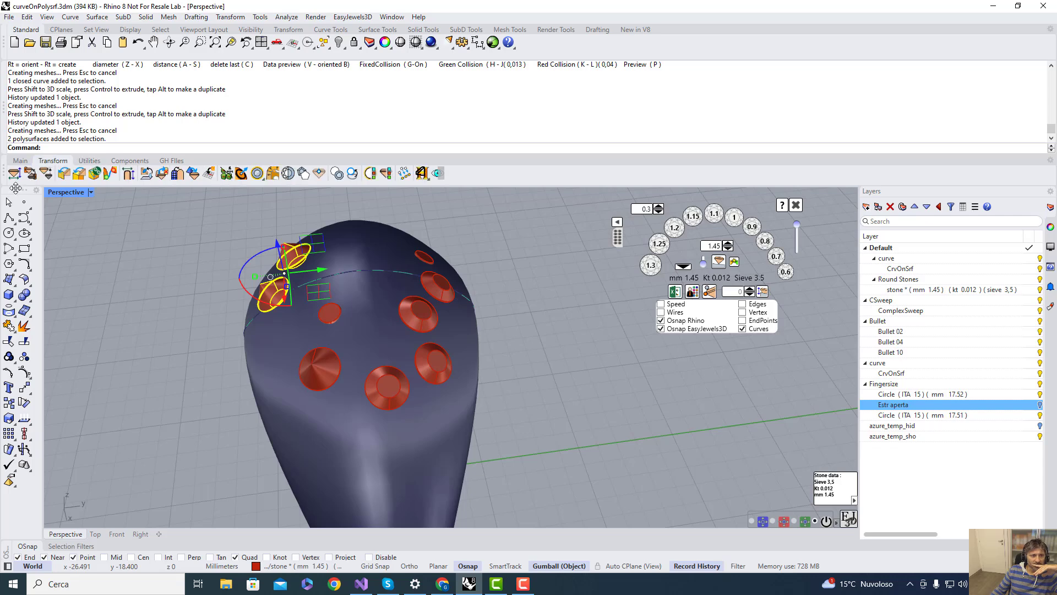
click(47, 174)
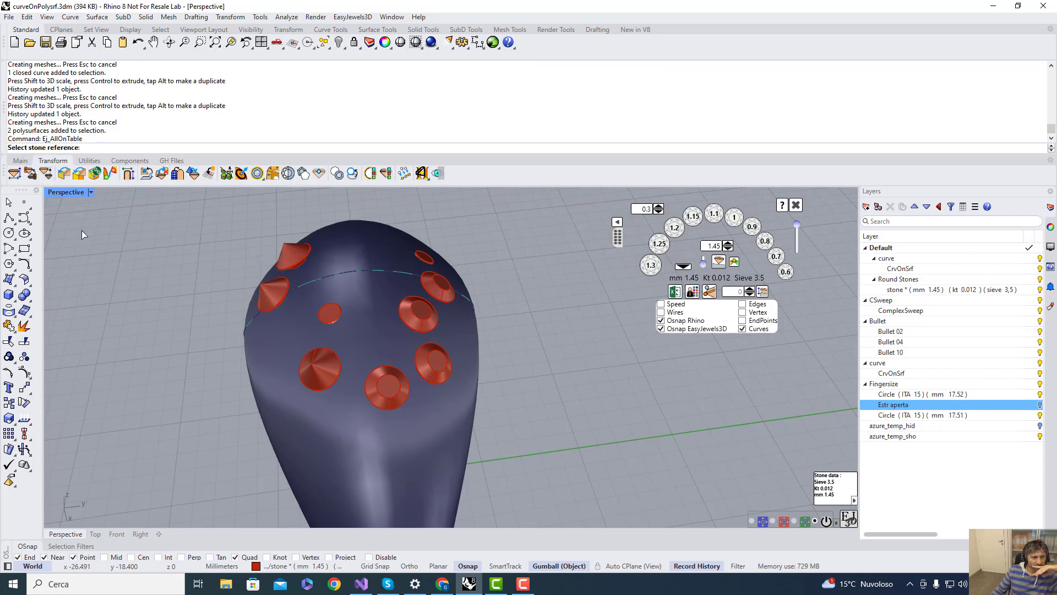
key(Escape)
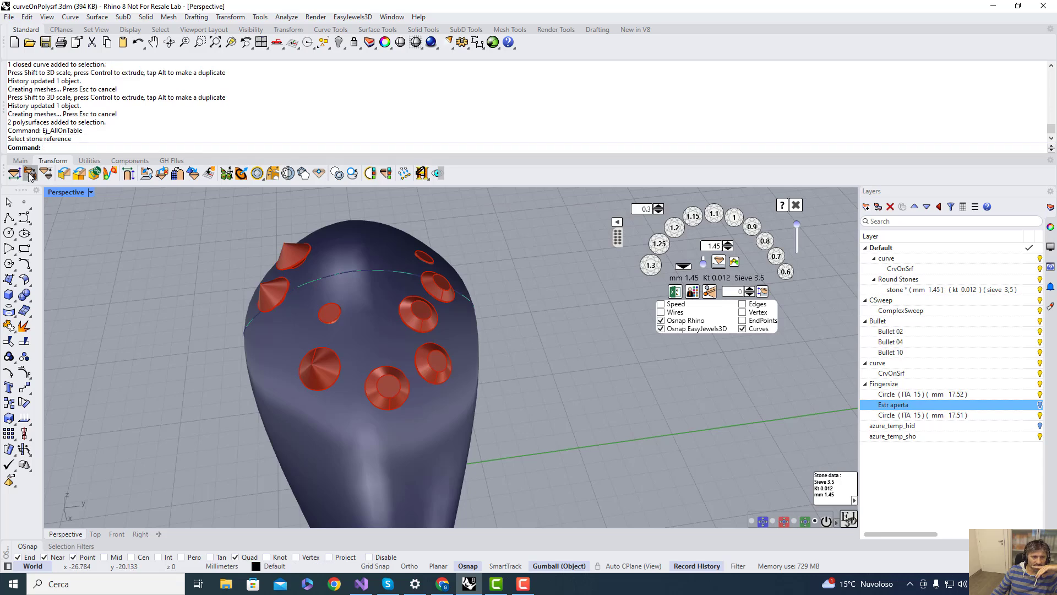
Flip the three upside-down stones with the stone direction command, first the pair at the curve, then the single stone below it
click(31, 174)
drag(181, 227, 322, 322)
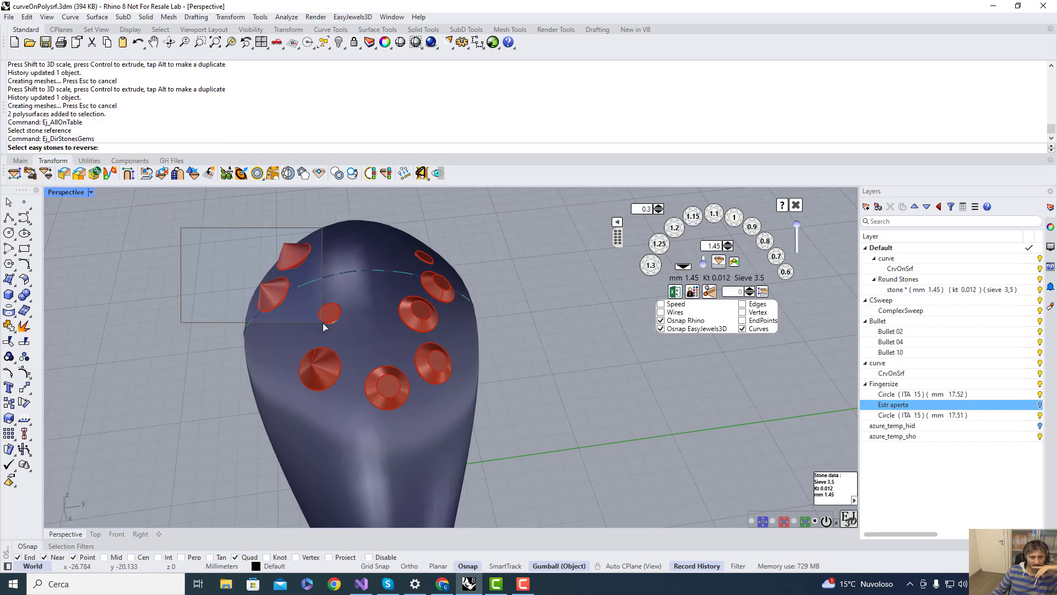
key(Return)
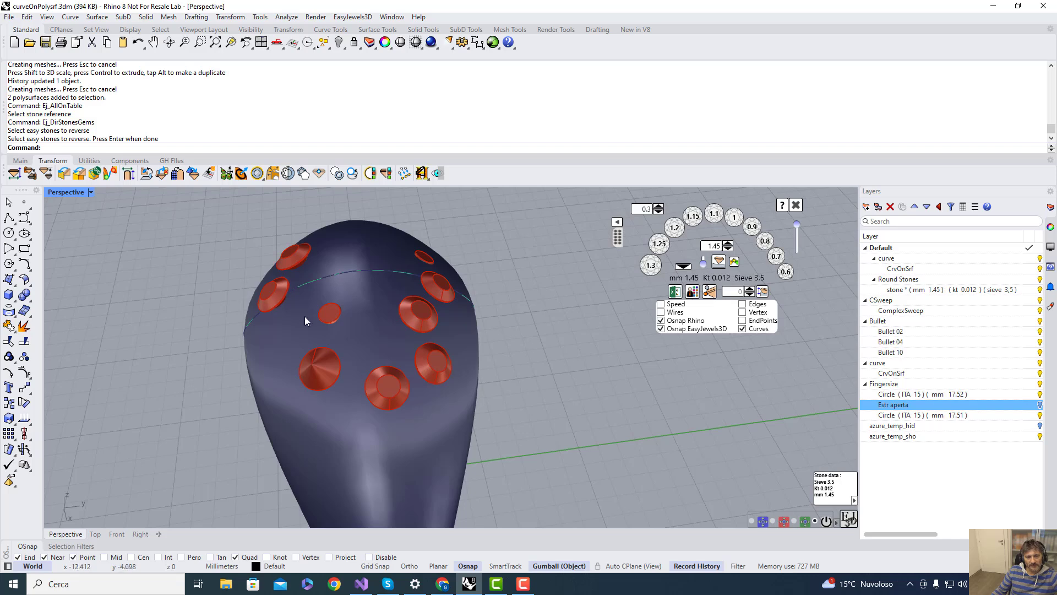
right_drag(328, 317, 335, 311)
click(338, 379)
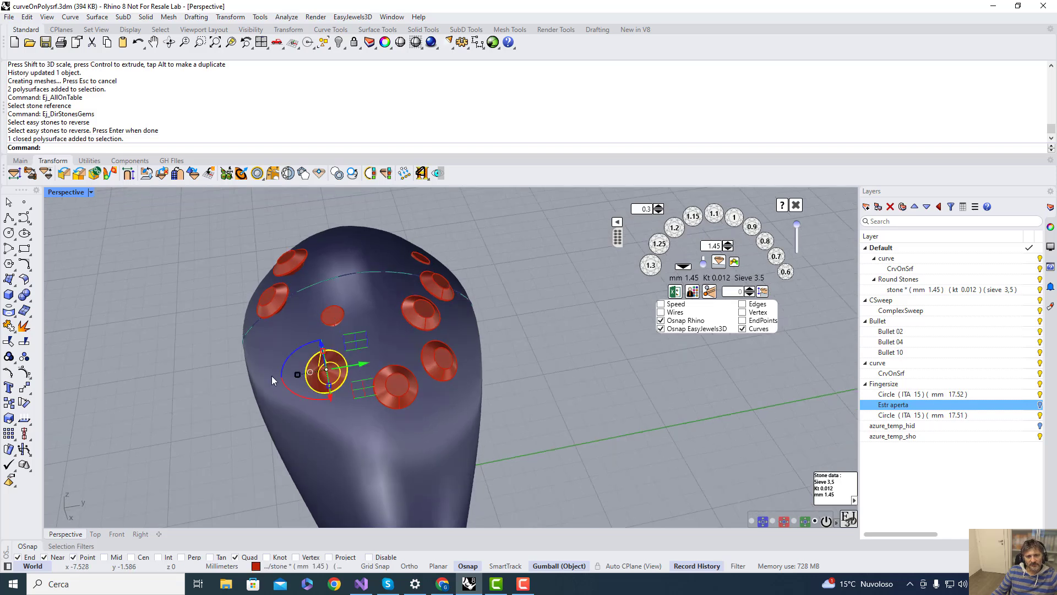
right_click(209, 349)
Move the outermost stone on the ring's side slightly outward and up from the surface with the gumball
right_drag(323, 375, 295, 283)
right_drag(377, 283, 370, 188)
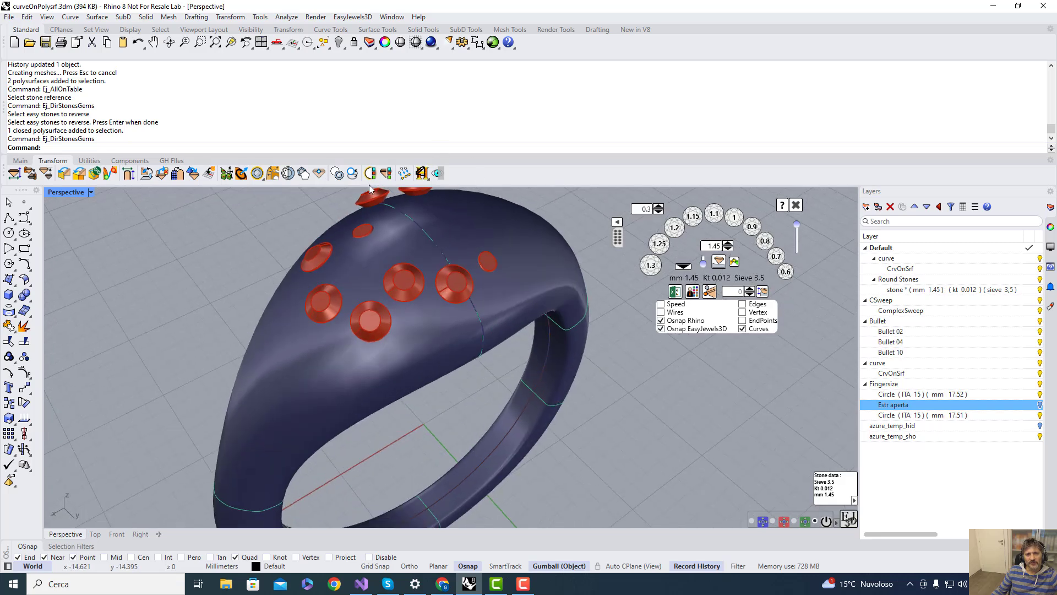
right_drag(364, 283, 467, 265)
click(460, 304)
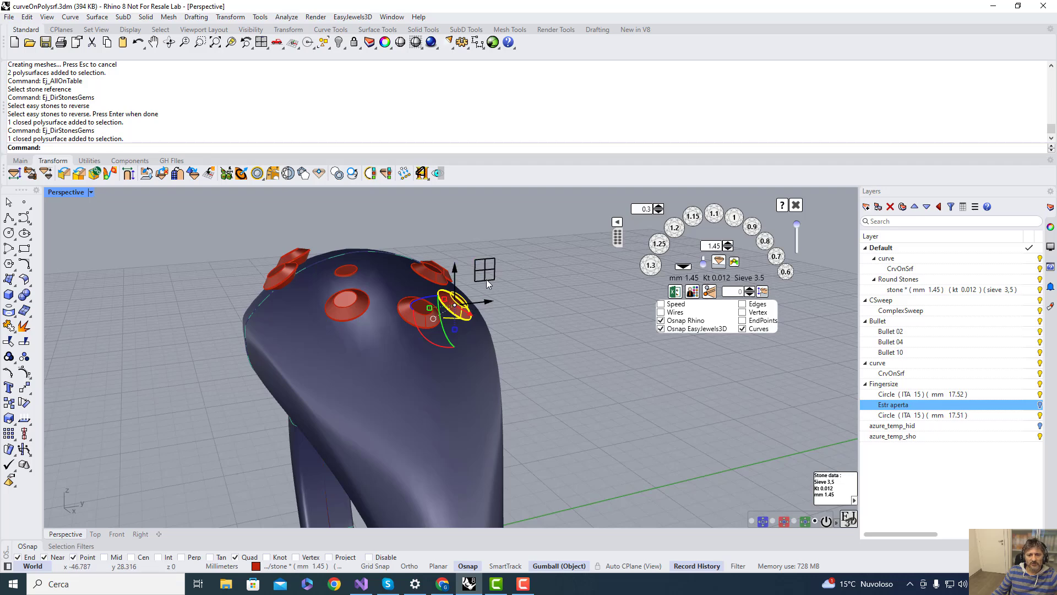
drag(487, 279, 497, 267)
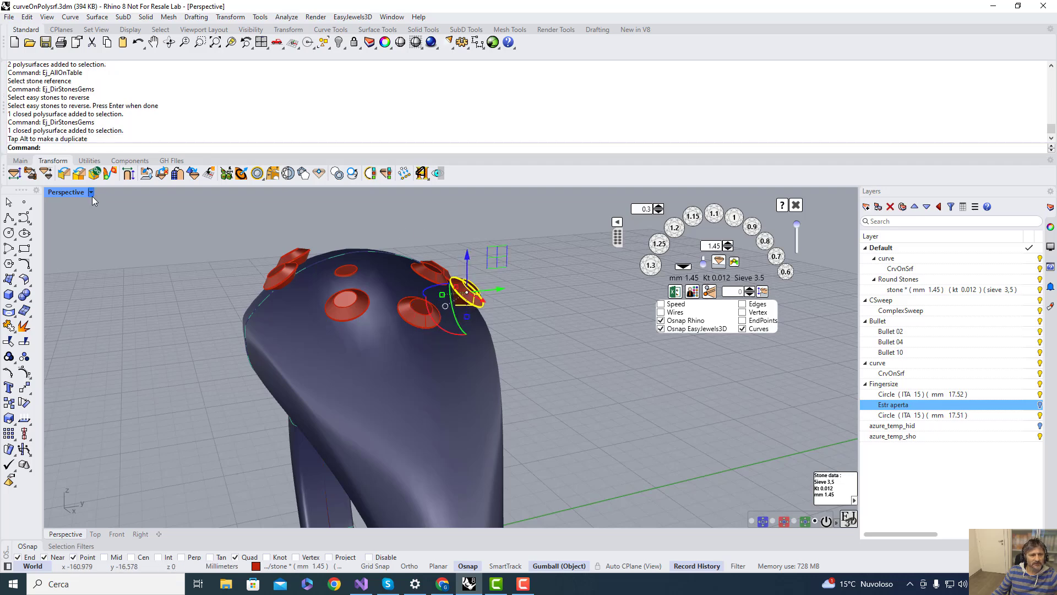
Run AllOnTable with the moved stone as reference and apply its table height to all the stones on the ring
click(46, 174)
click(46, 189)
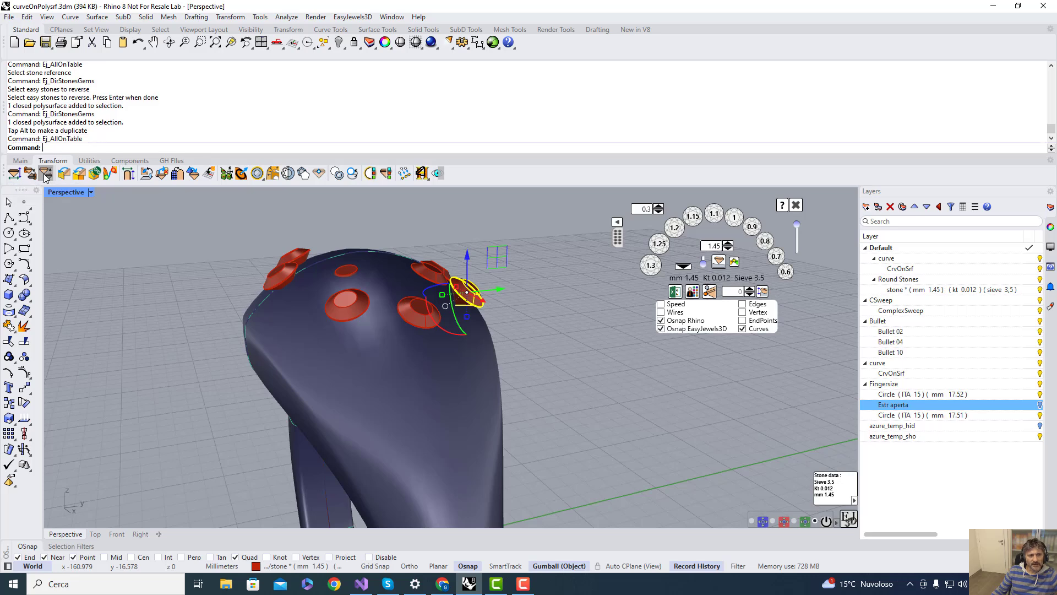
drag(202, 220, 461, 349)
key(Return)
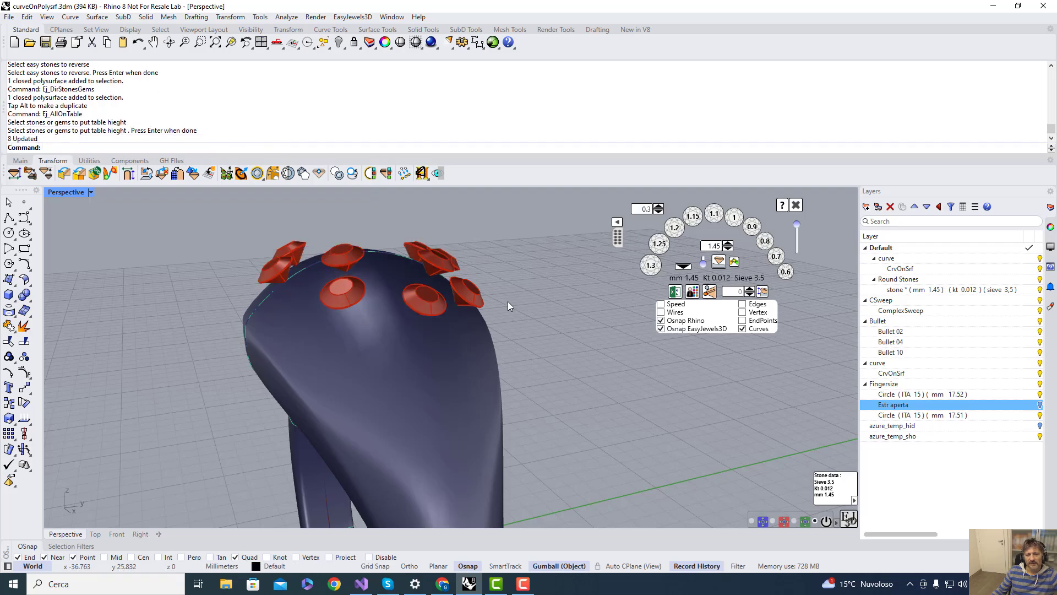
Run ChangeSrfPolisrfReference and connect all the stones on the ring head to their support surface
mouse_move(508, 302)
right_down()
mouse_move(237, 250)
mouse_move(177, 305)
mouse_move(262, 314)
mouse_move(493, 296)
right_up()
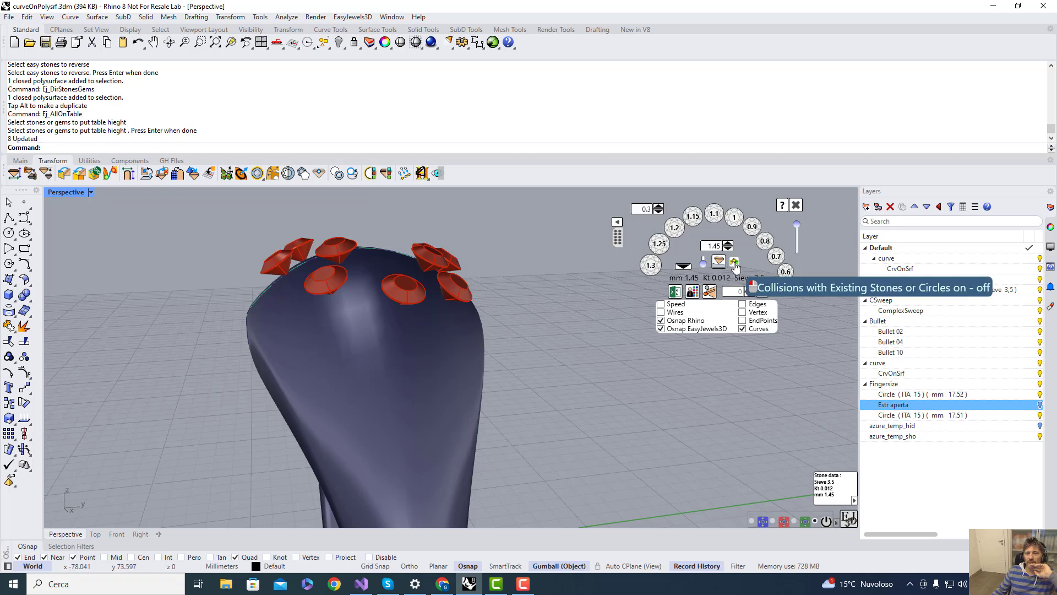
right_drag(467, 238, 479, 270)
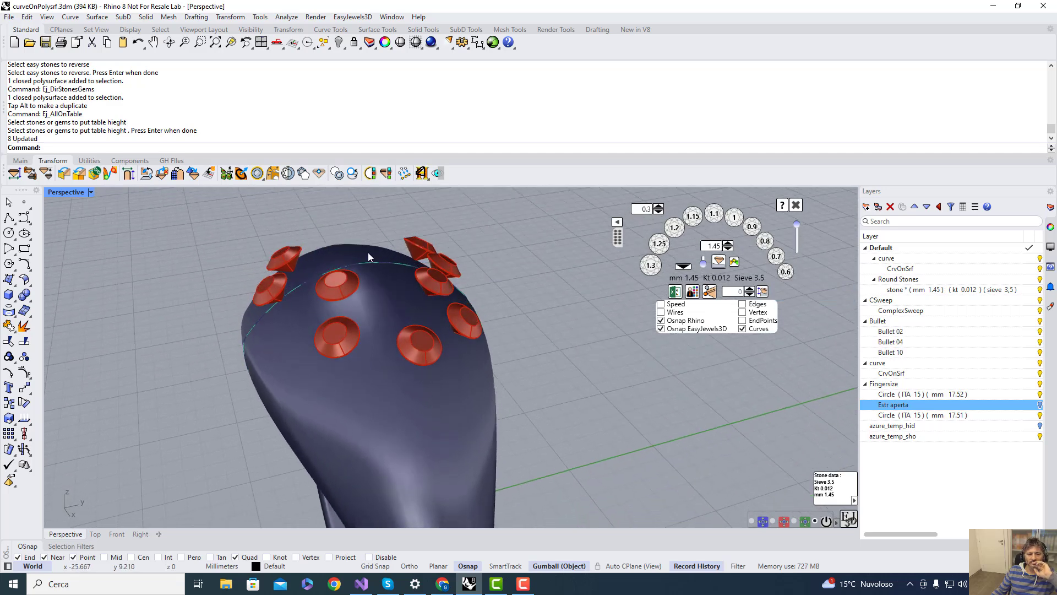
right_drag(368, 252, 186, 249)
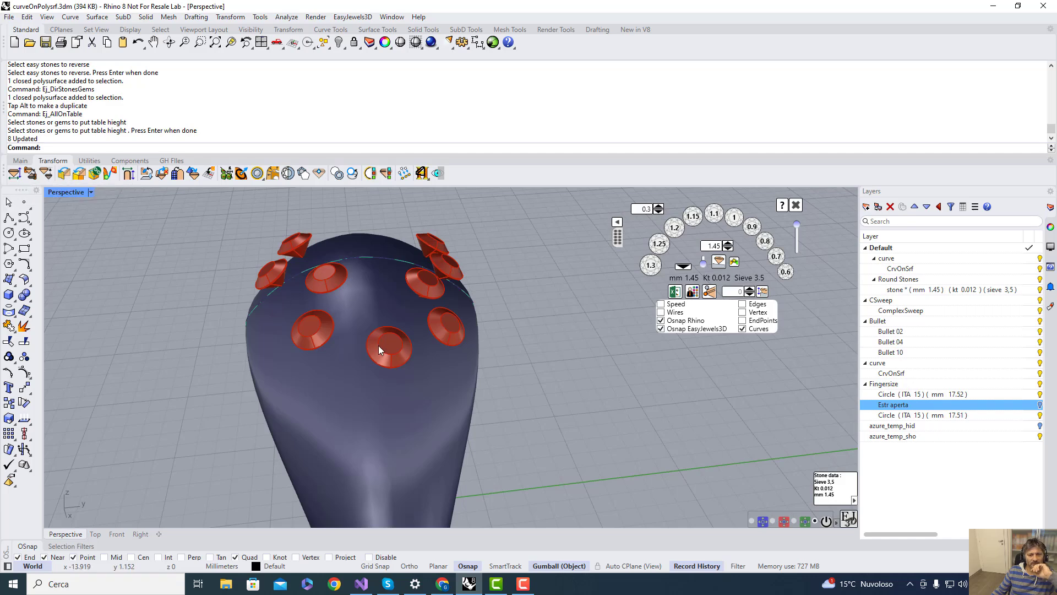
right_drag(378, 345, 349, 351)
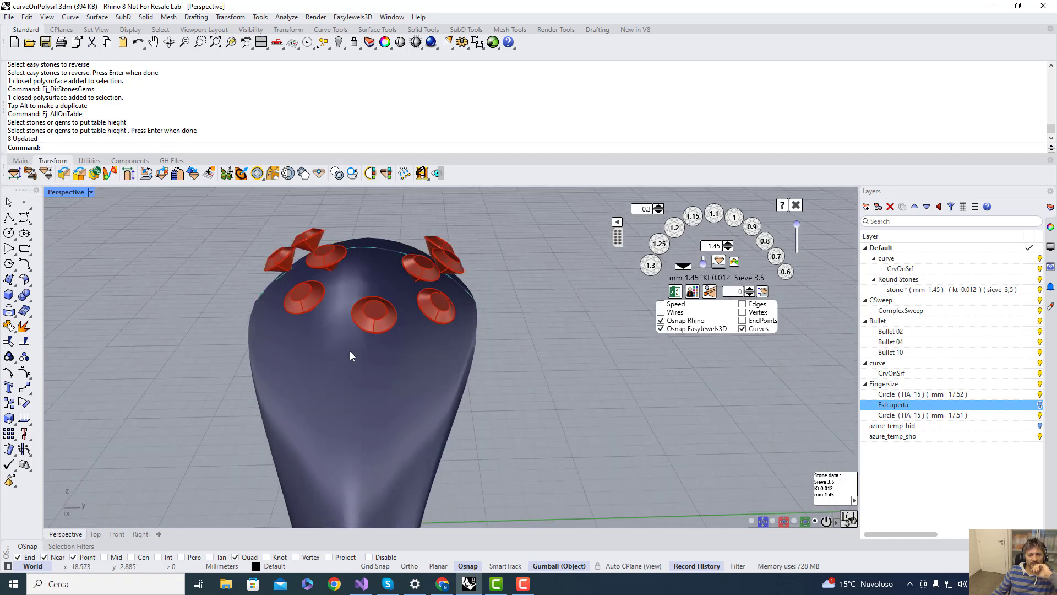
right_click(78, 175)
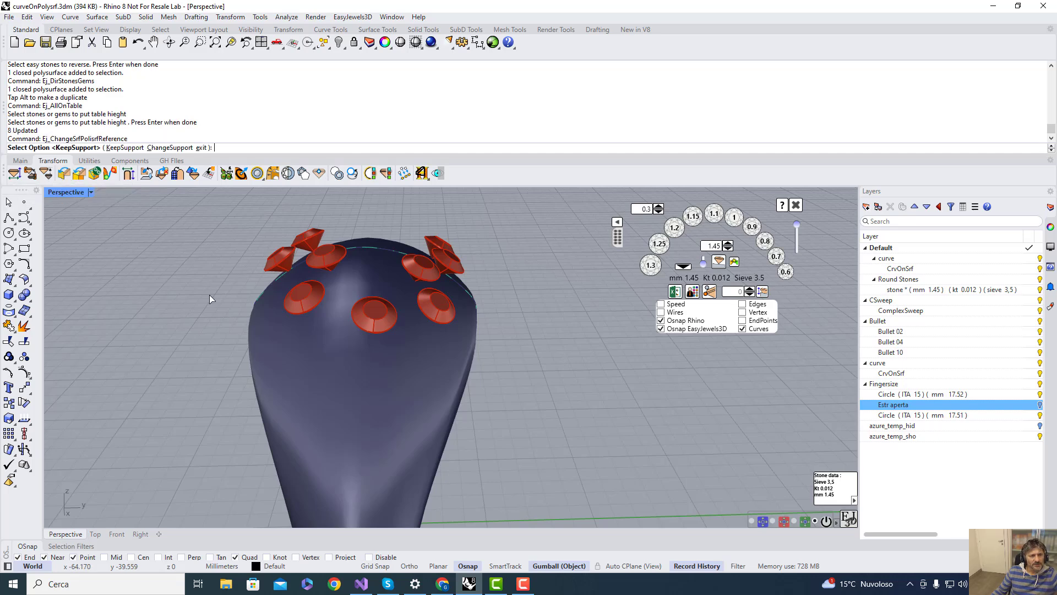
click(160, 148)
drag(236, 212, 517, 356)
key(Return)
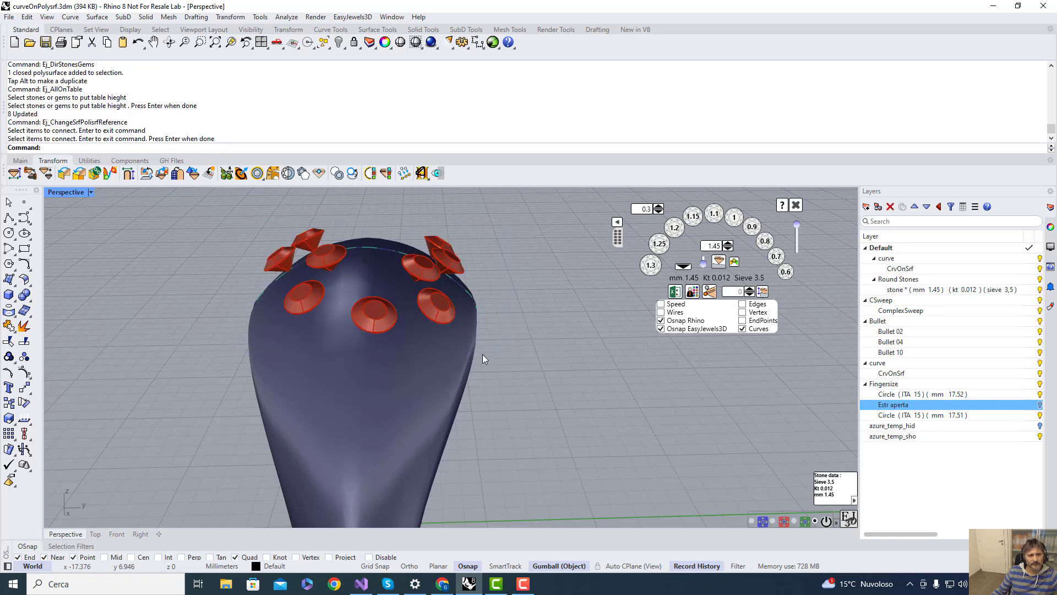
Remap all the stones on the ring with RemapOnSrfPolysrf, using KeepSupport and GirdleHeight
click(78, 175)
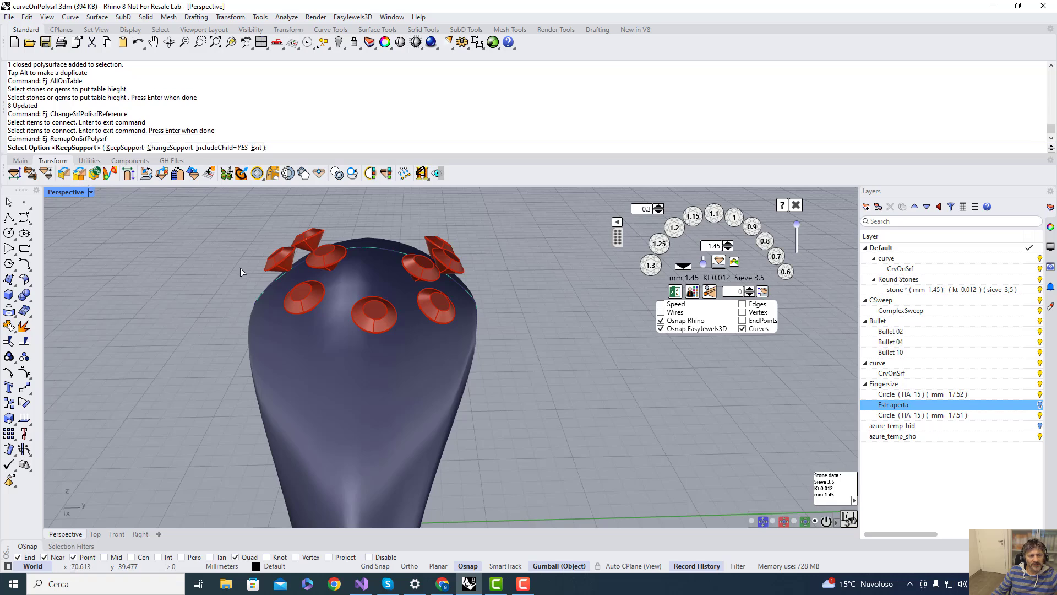
key(Return)
key(Return)
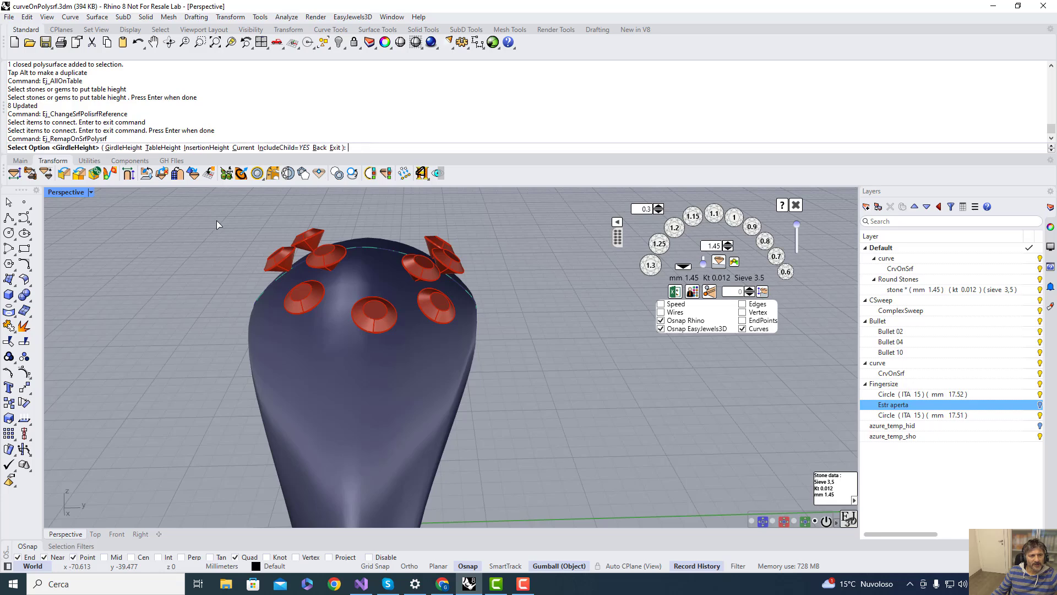
key(Return)
drag(220, 213, 596, 392)
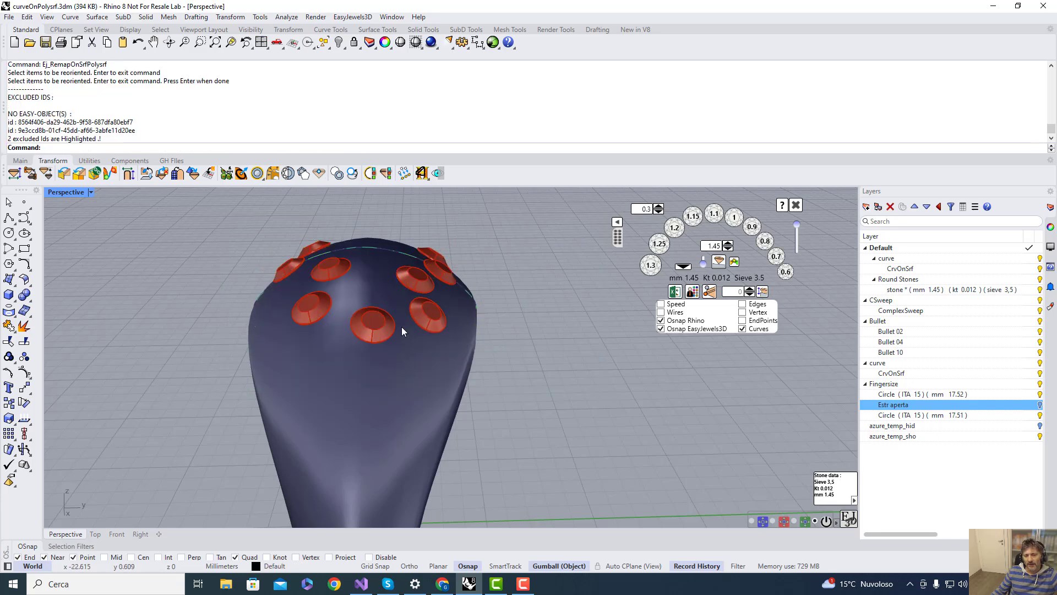
Restart stone placement on the ring surface and place a 1.45 mm stone on the shank below the head's stones
right_drag(401, 325, 482, 339)
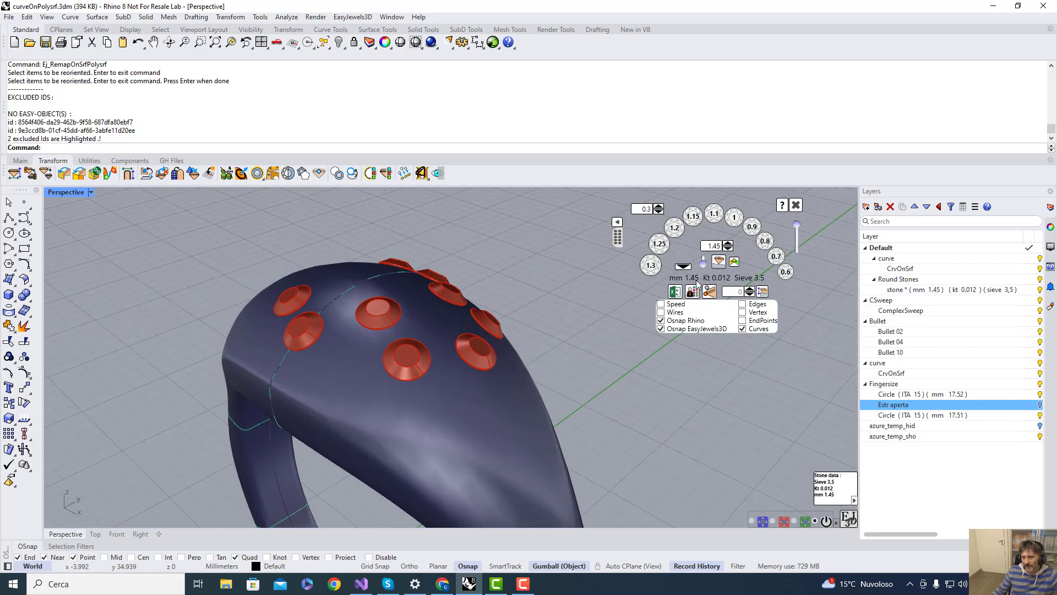
click(719, 265)
right_drag(500, 427, 387, 412)
click(387, 413)
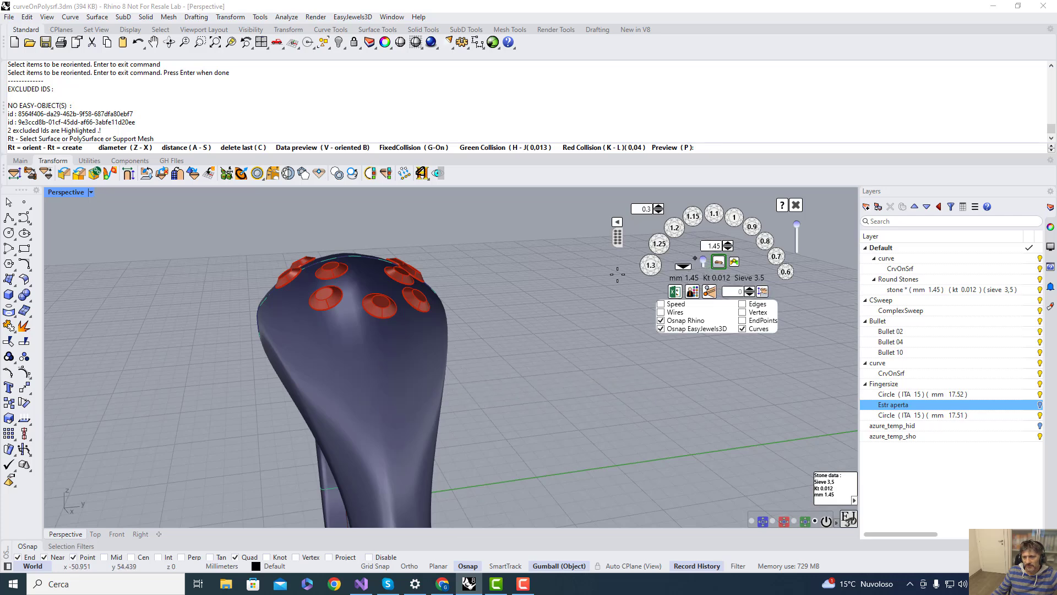
click(364, 382)
Place two more 1.45 mm stones on the shank beside and below the new stone, and finish the placement command
scroll(384, 417, up, 5)
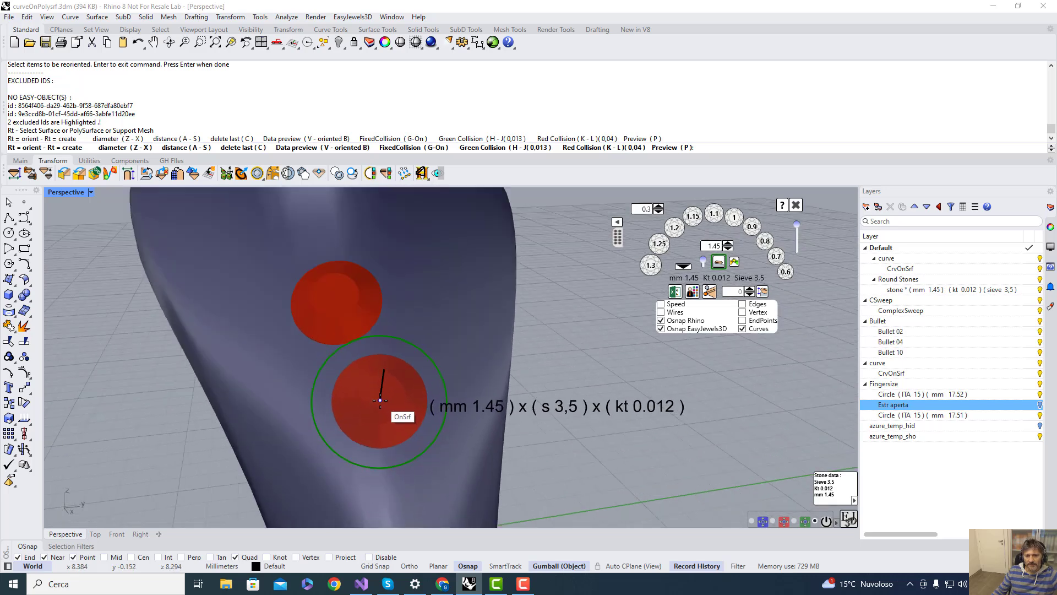
scroll(380, 418, down, 5)
scroll(382, 424, down, 2)
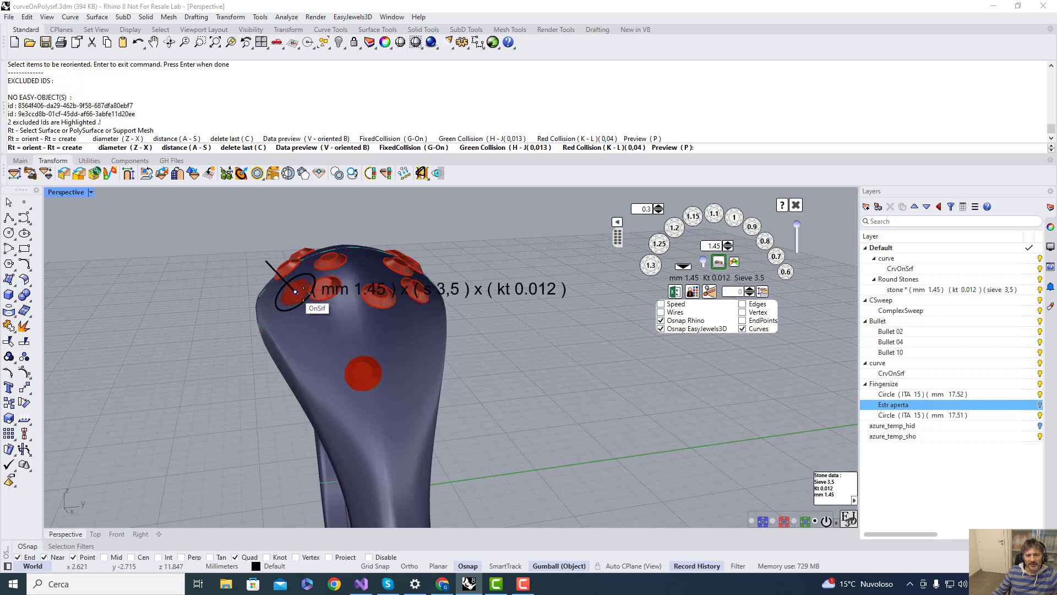
right_drag(322, 293, 355, 383)
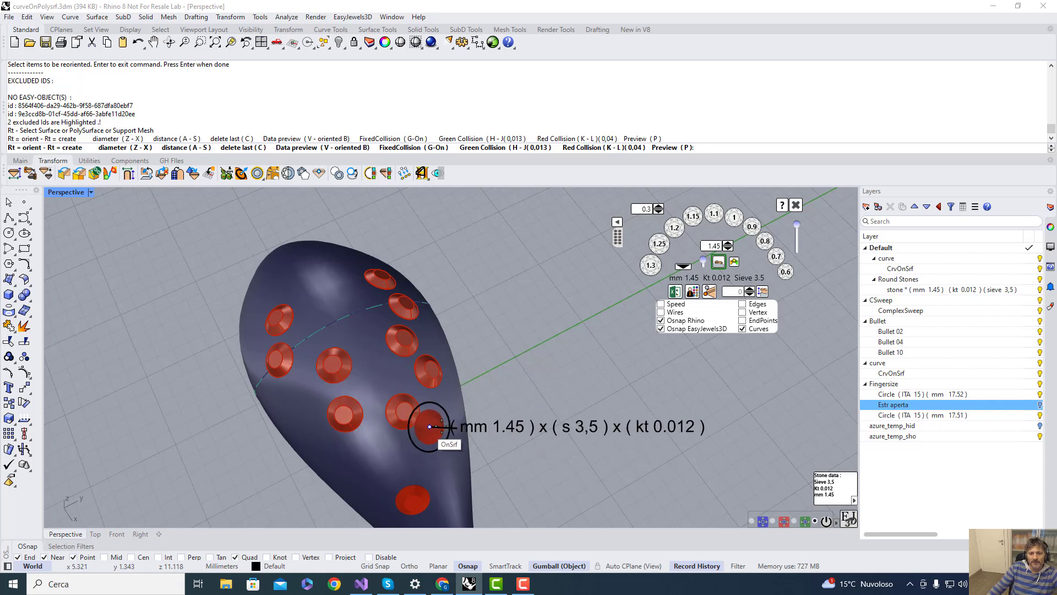
right_drag(446, 416, 365, 365)
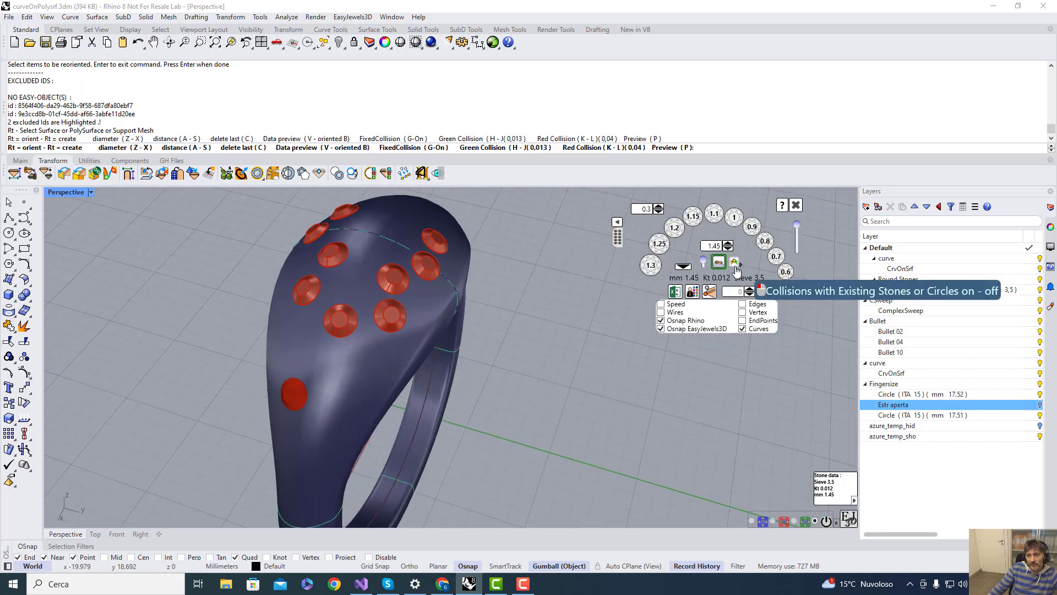
scroll(309, 284, down, 4)
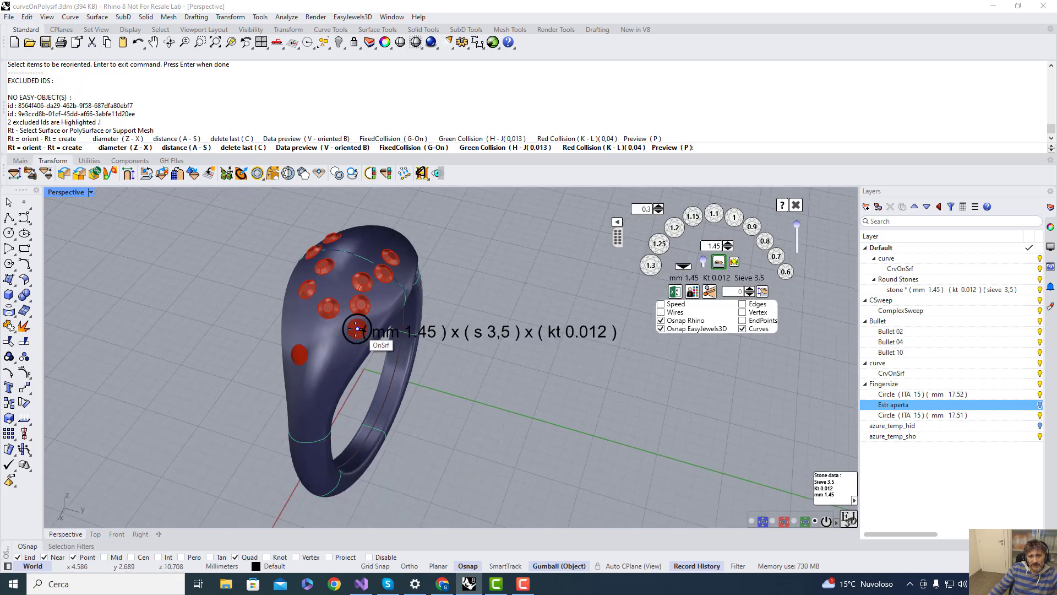
scroll(355, 329, up, 3)
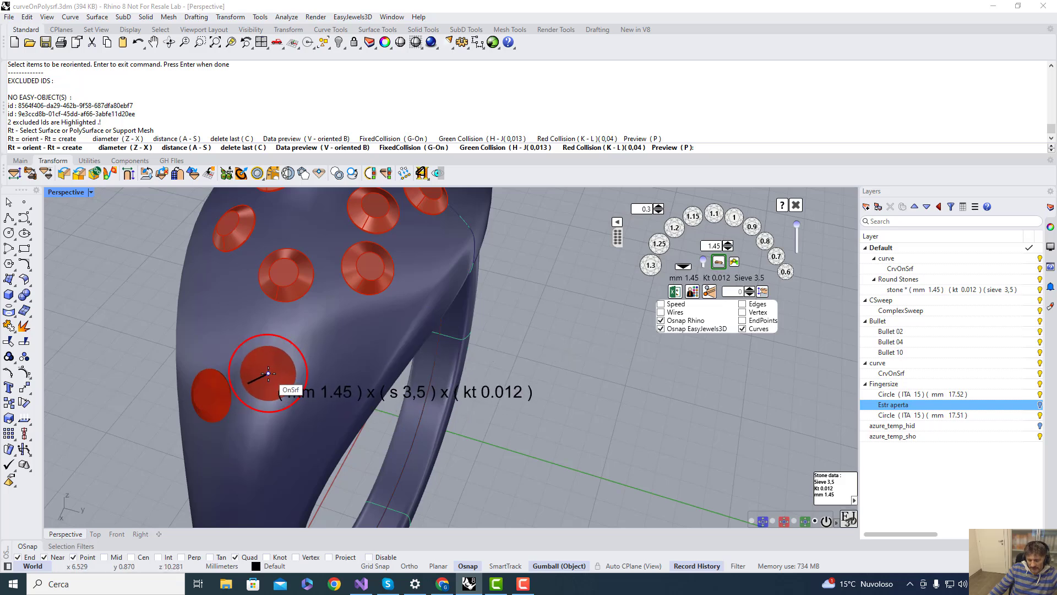
click(268, 372)
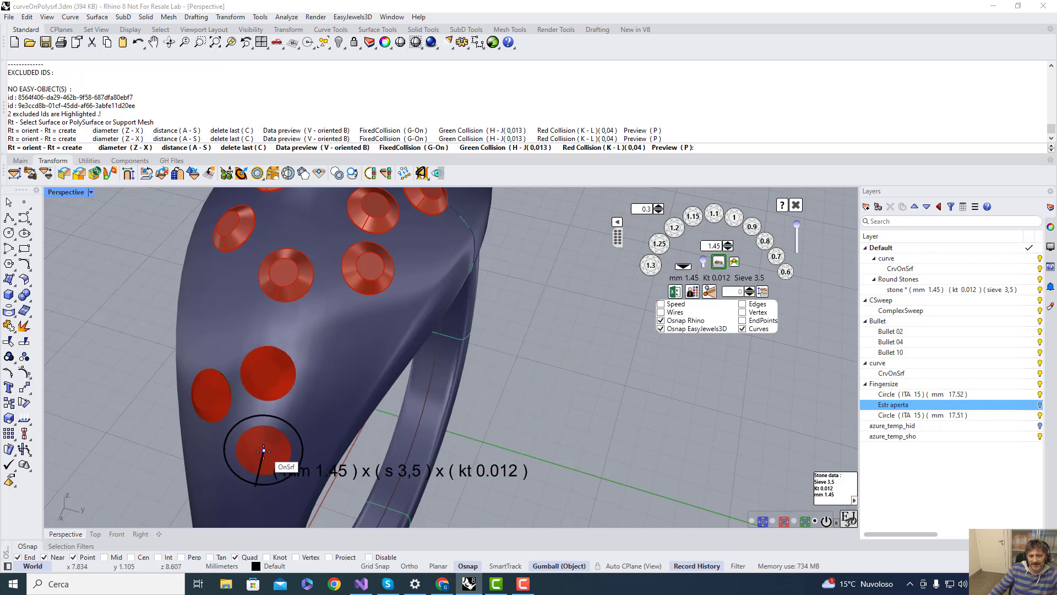
click(264, 453)
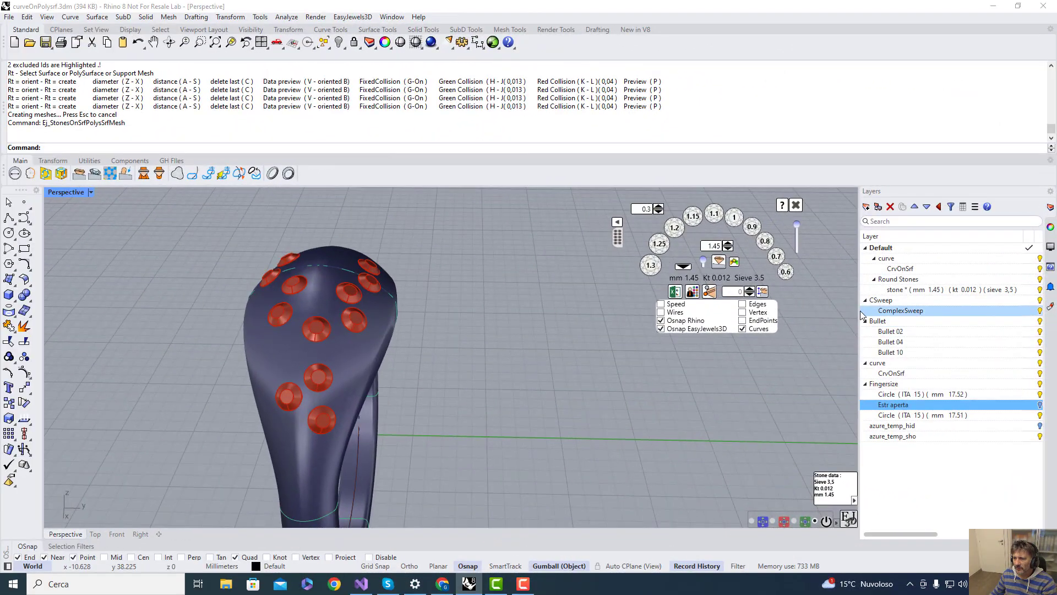
Close the stone placement window, widen the layer list to show its colour columns, and select the Round Stones layer
drag(861, 312, 776, 312)
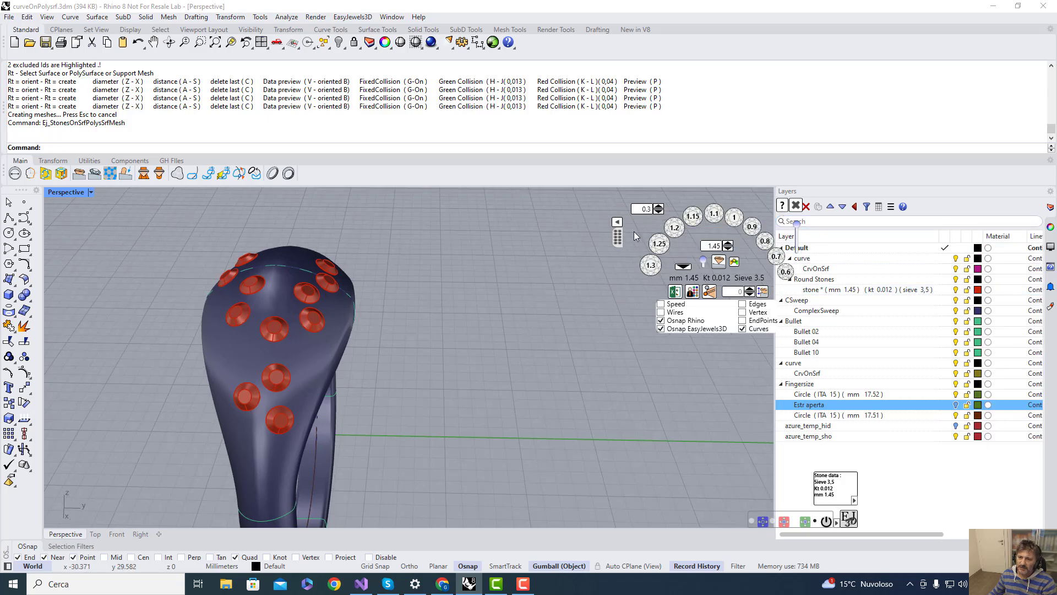
drag(617, 238, 367, 256)
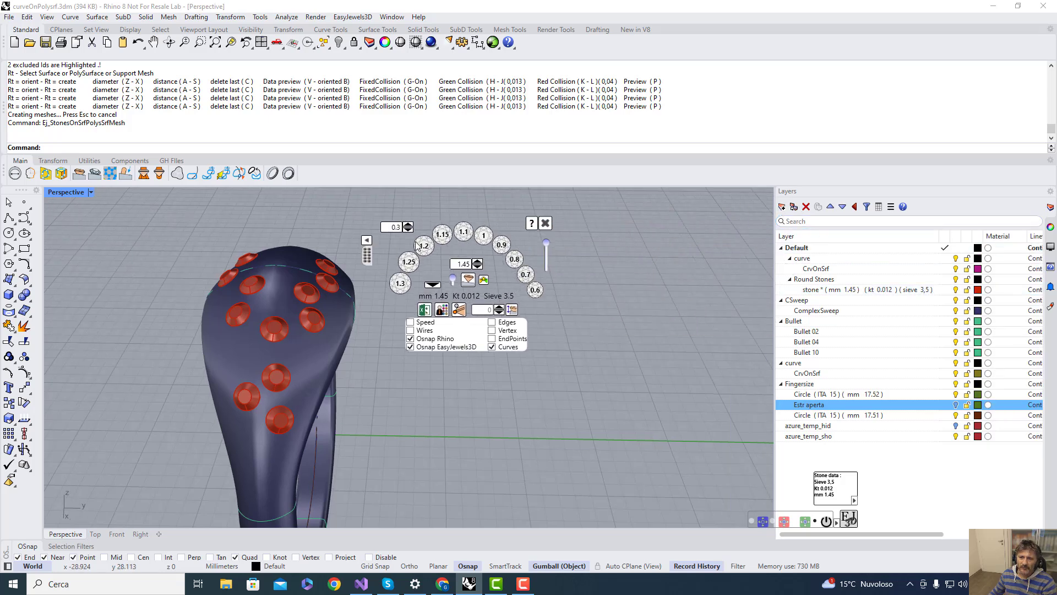
click(545, 223)
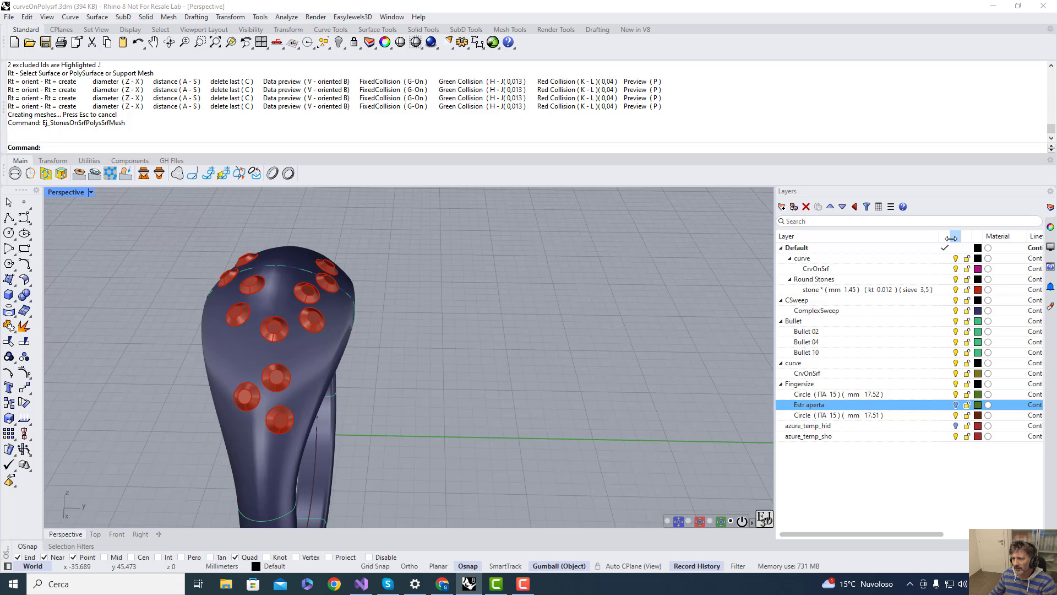
click(801, 280)
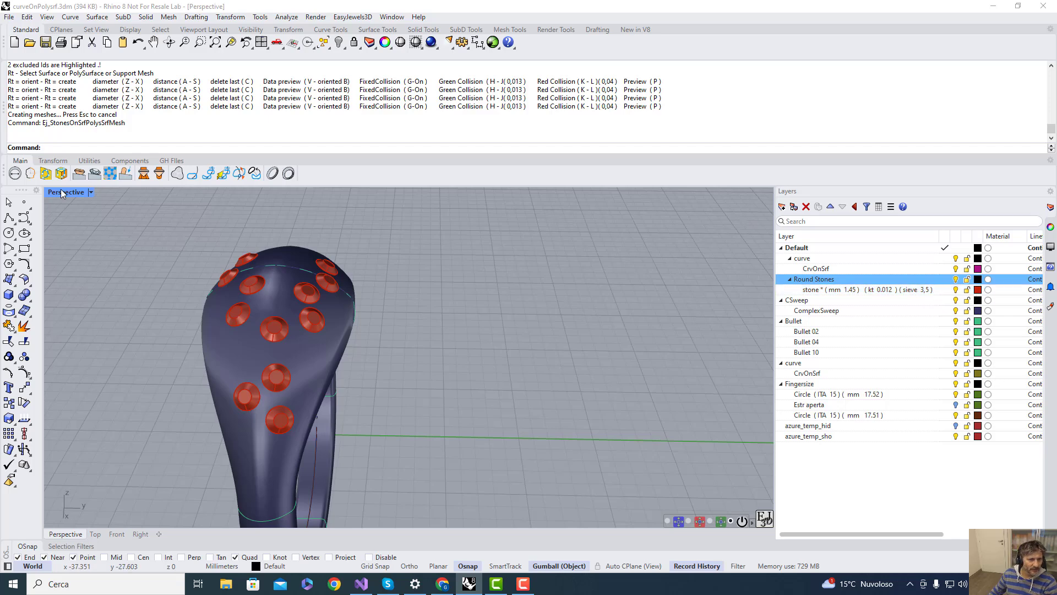
Scale one stone on the side of the ring head uniformly to 2.1 mm with the gumball and check its layer
click(237, 318)
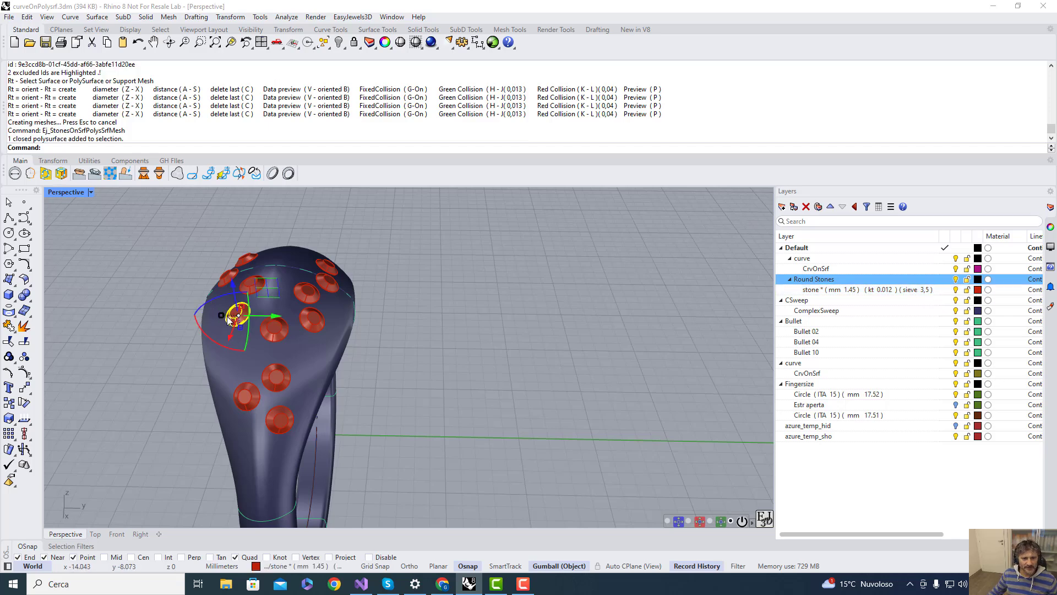
shift+drag(221, 316, 214, 316)
key(Escape)
scroll(235, 312, up, 3)
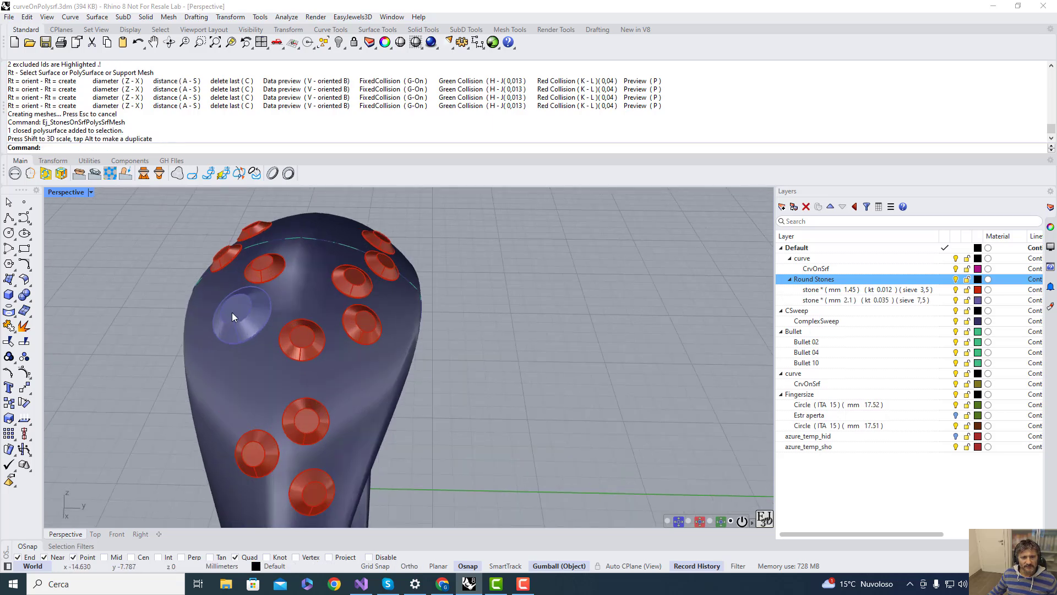
click(237, 314)
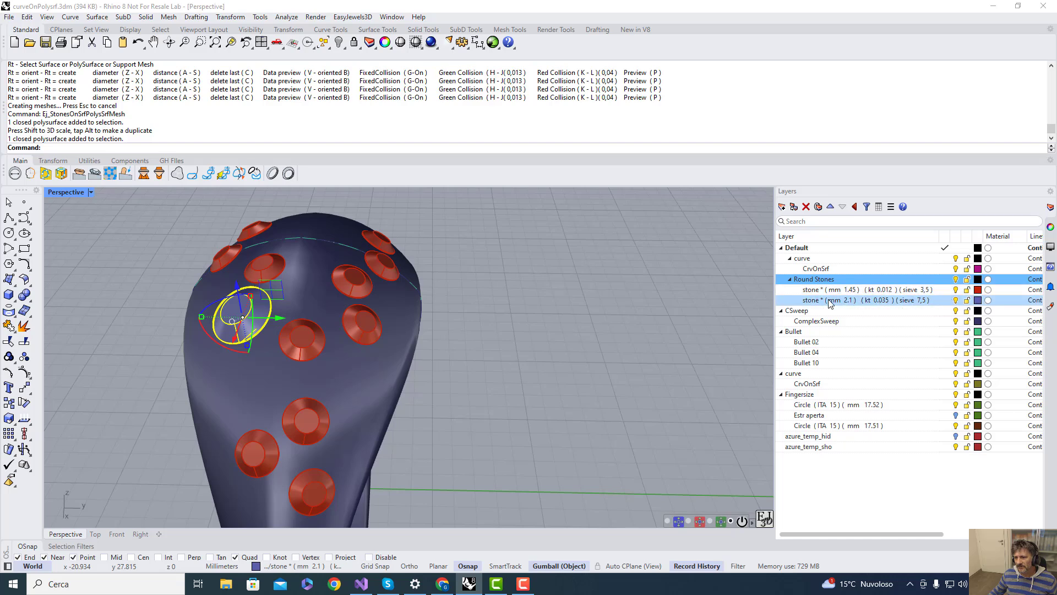
click(521, 286)
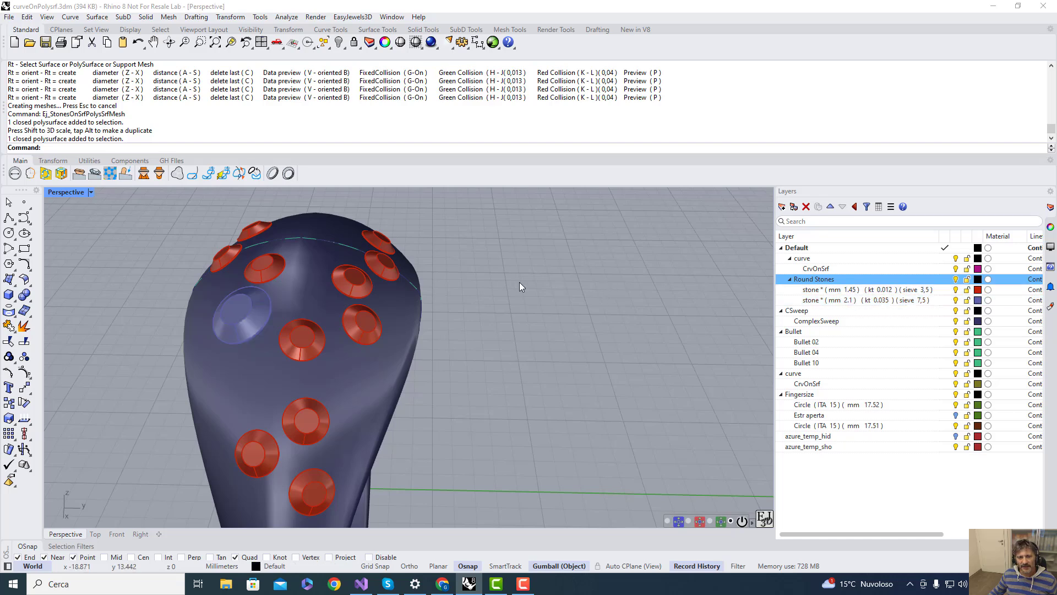
right_drag(235, 319, 230, 269)
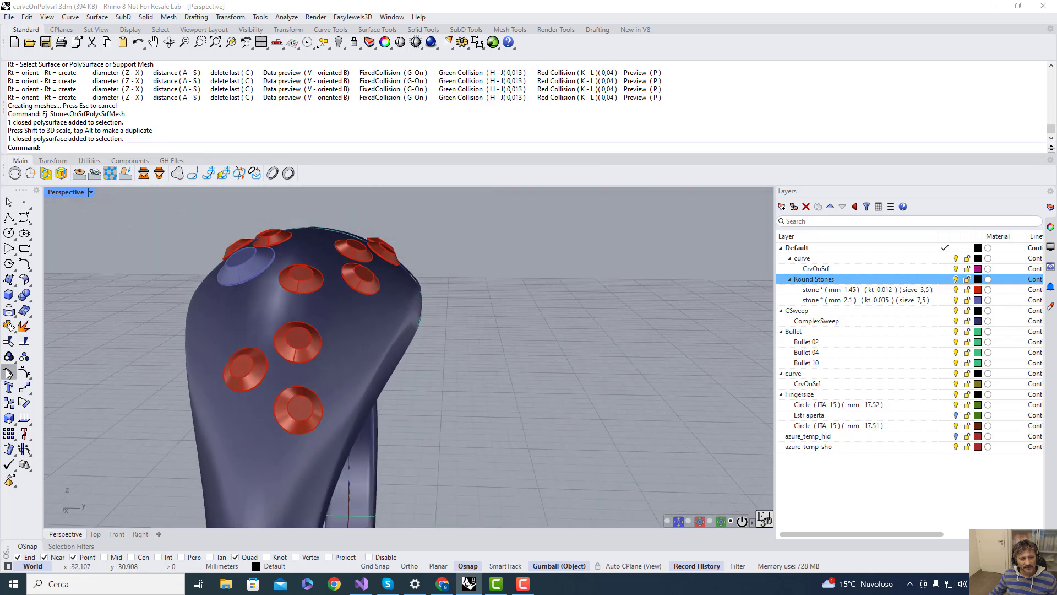
right_drag(257, 279, 216, 300)
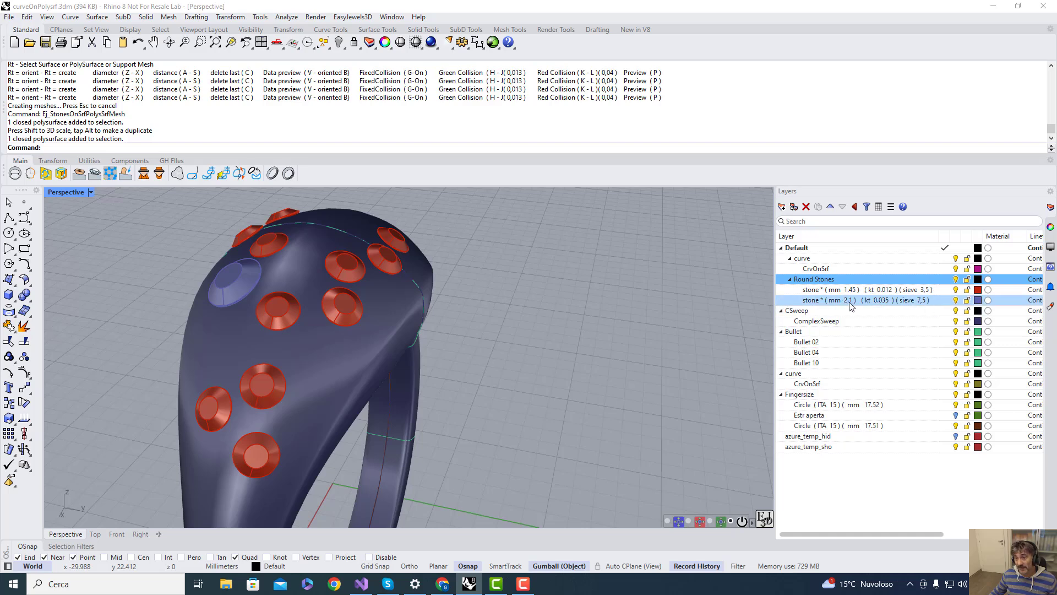
Open the round stone custom data table, examine its sieve, diameter and carat values, and close it
click(53, 160)
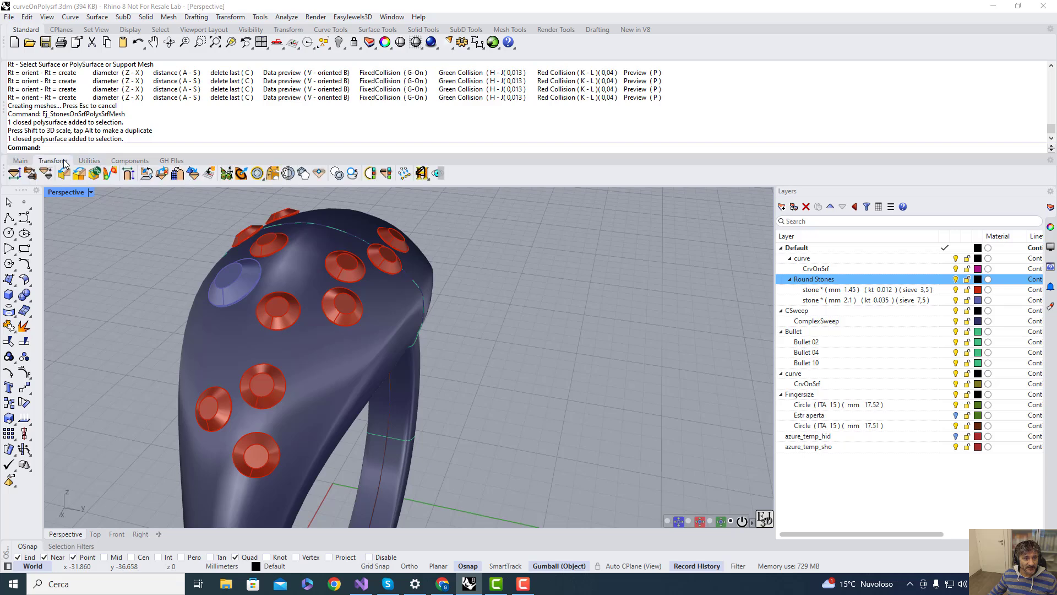
click(89, 161)
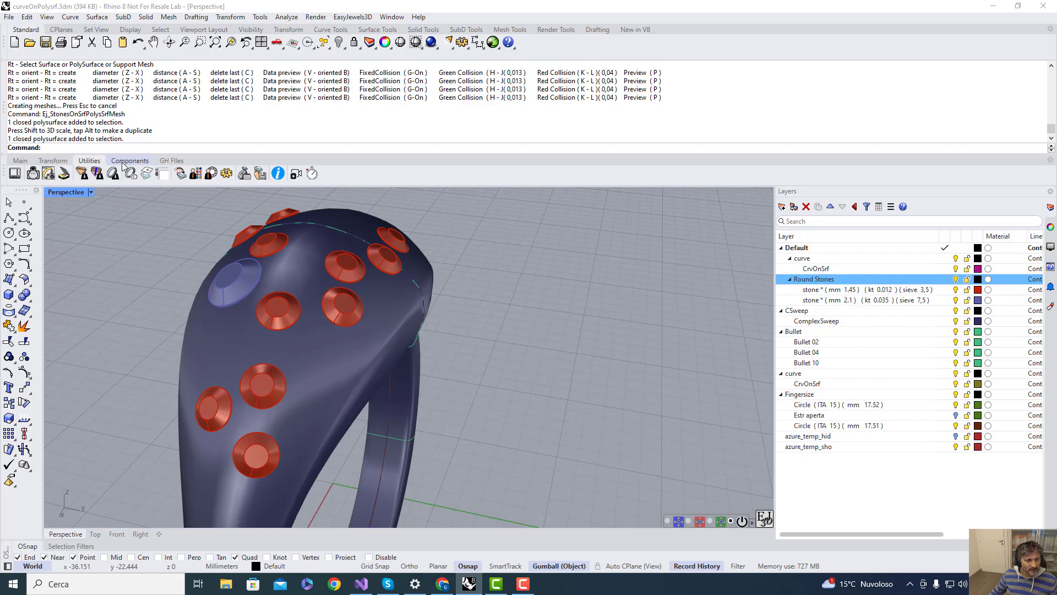
click(196, 174)
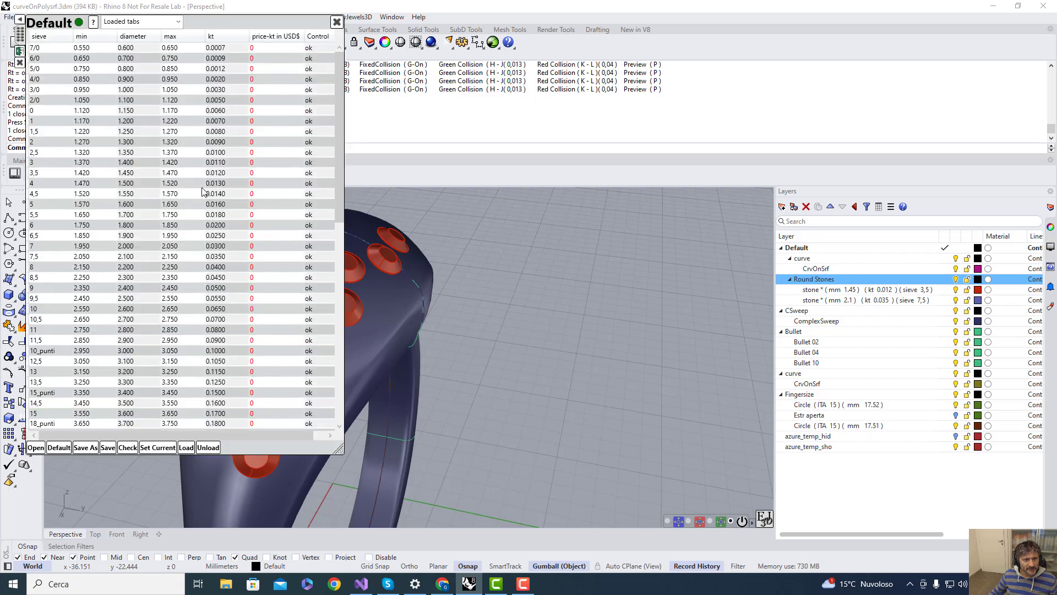
drag(21, 37, 426, 87)
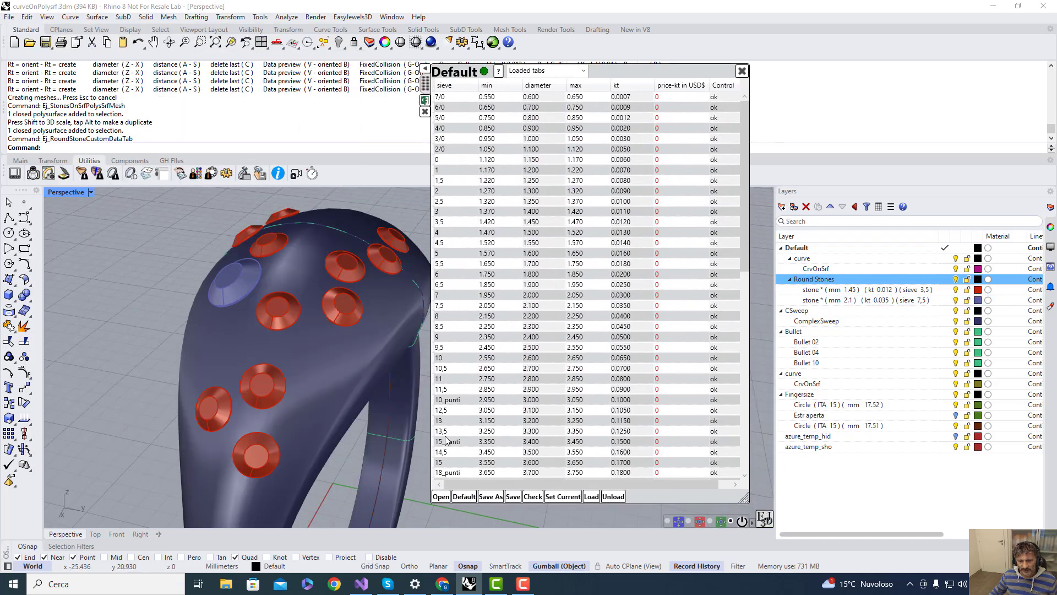
scroll(446, 440, down, 3)
scroll(547, 417, up, 2)
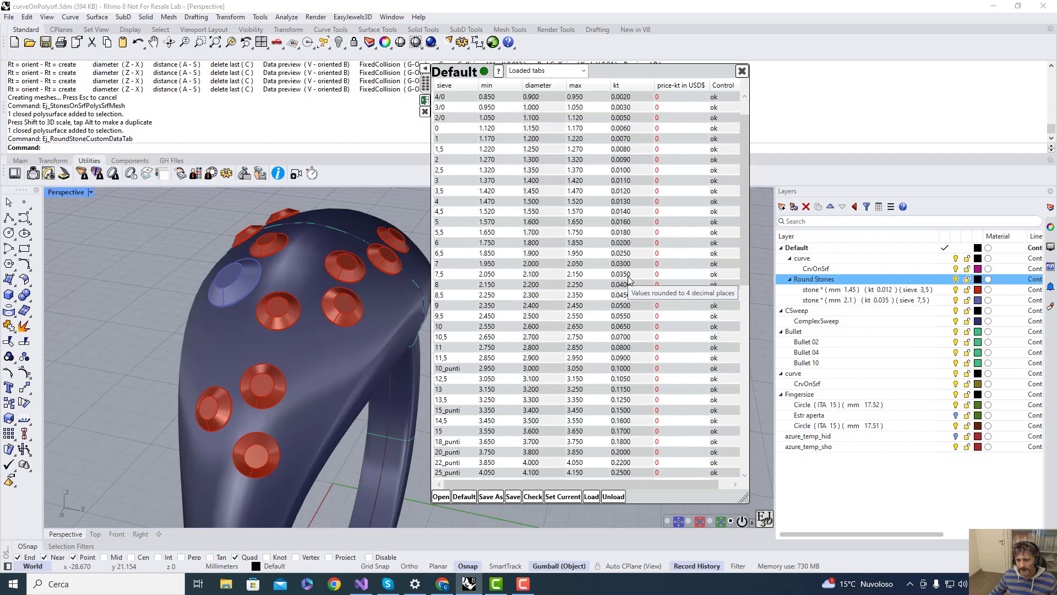
click(741, 71)
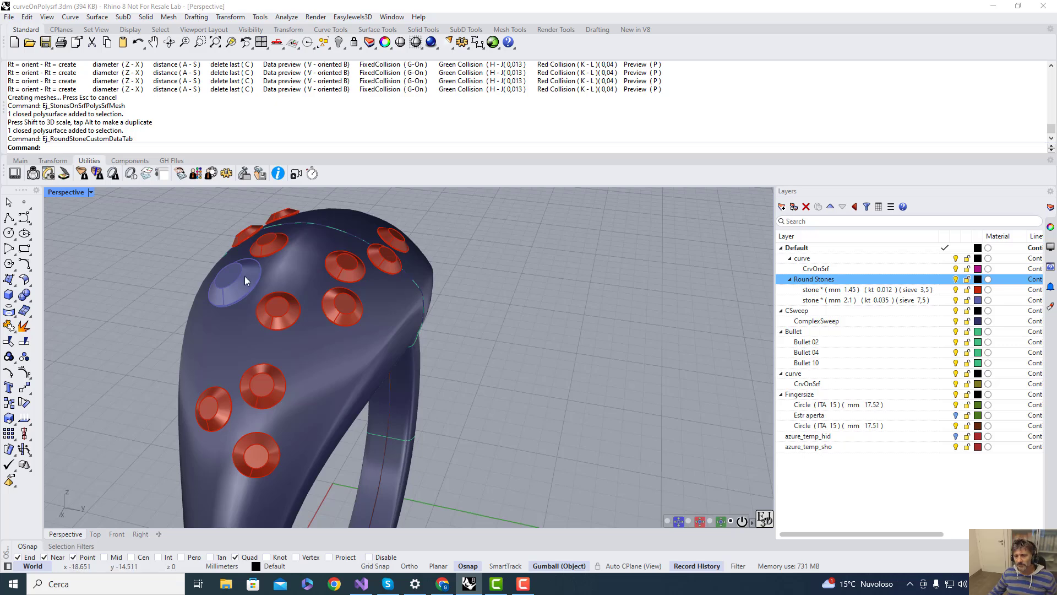
Move the ring head's Bullet 04 profile curve slightly with the gumball to reshape the ring through its history
click(332, 227)
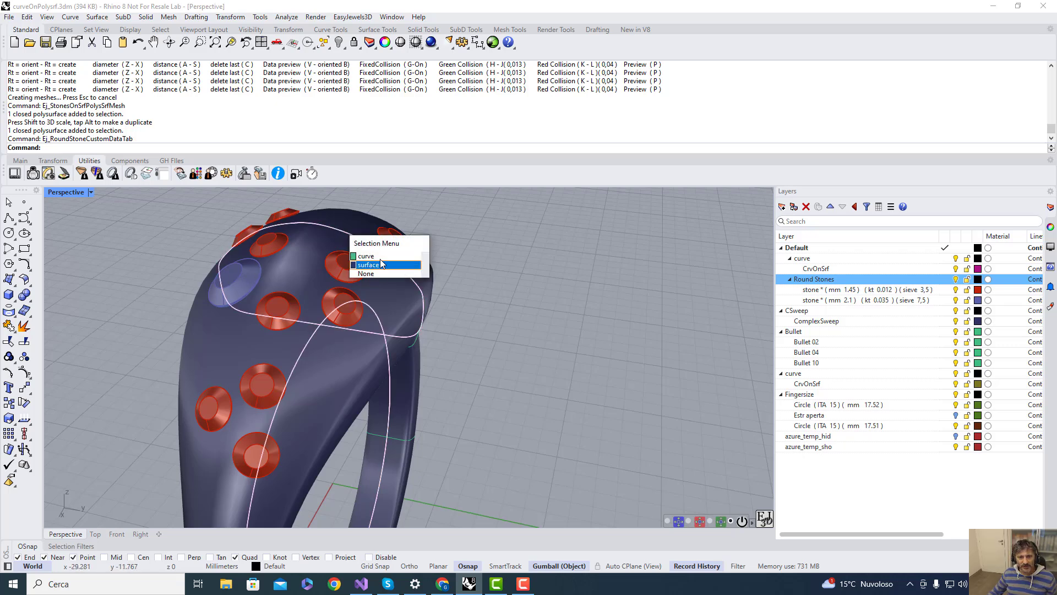
click(366, 256)
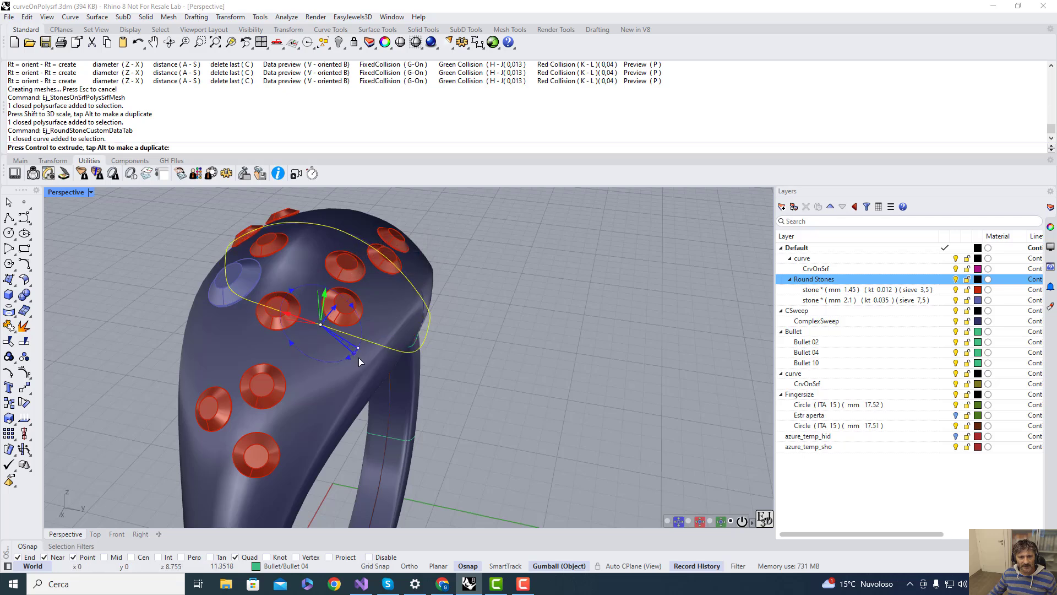
drag(358, 358, 359, 357)
click(155, 299)
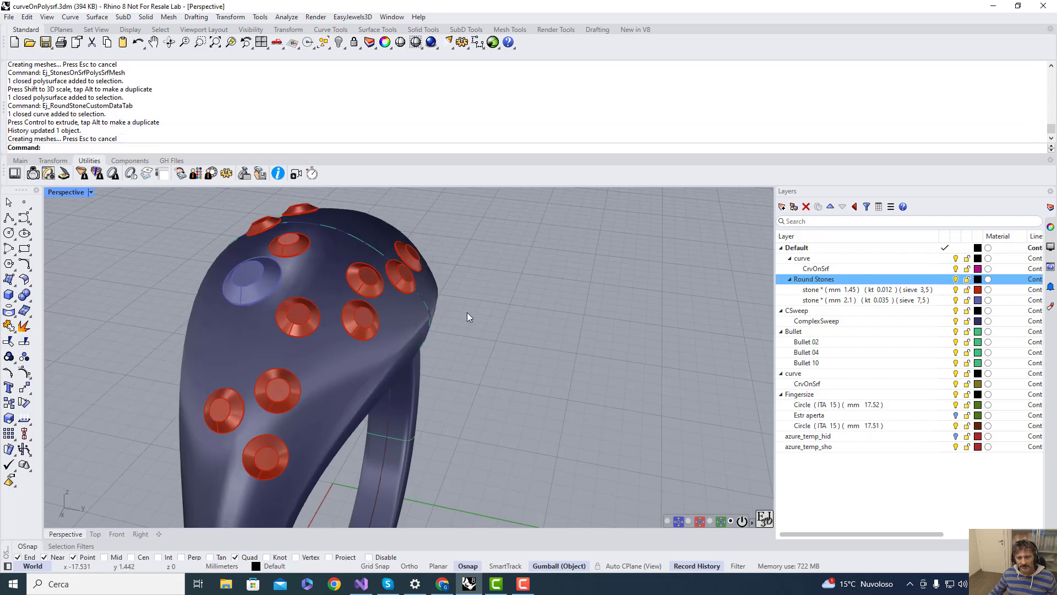
scroll(527, 300, down, 2)
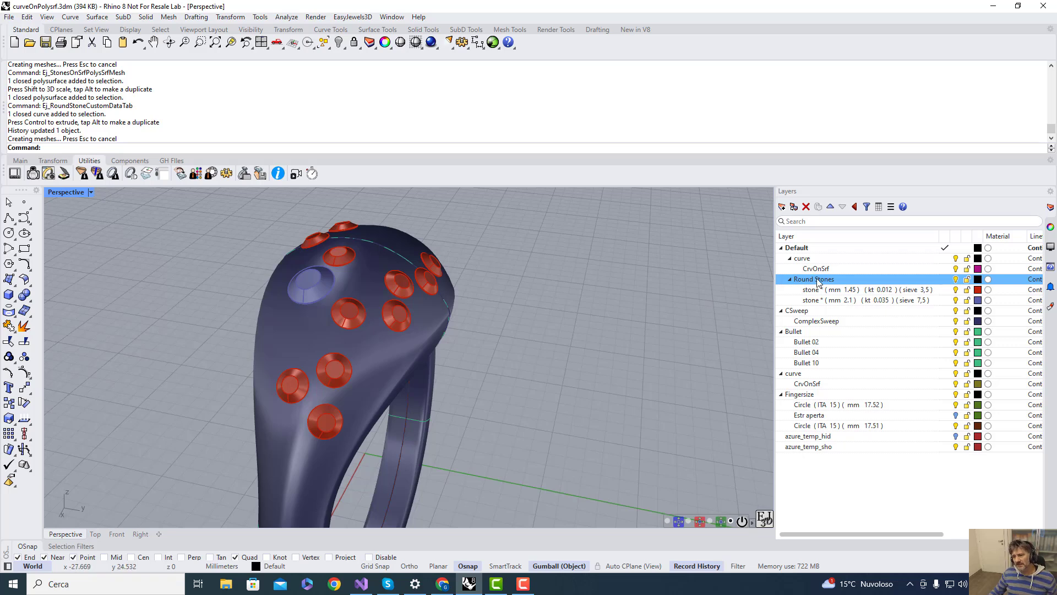
Review the diameters in the Custom Stones table, close it, and open the EasyJewels3D preferences
click(211, 173)
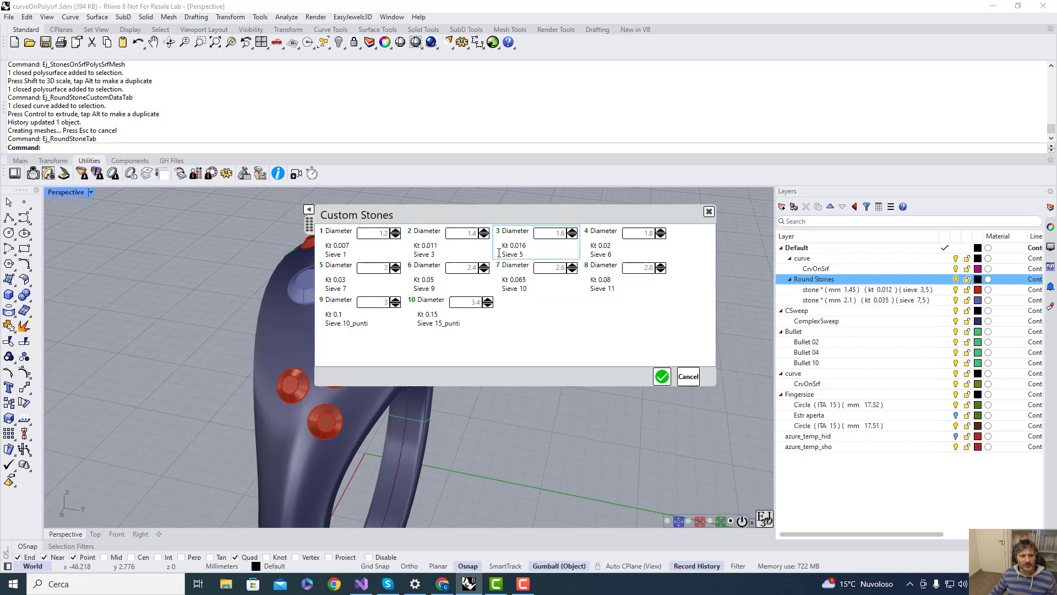
click(709, 212)
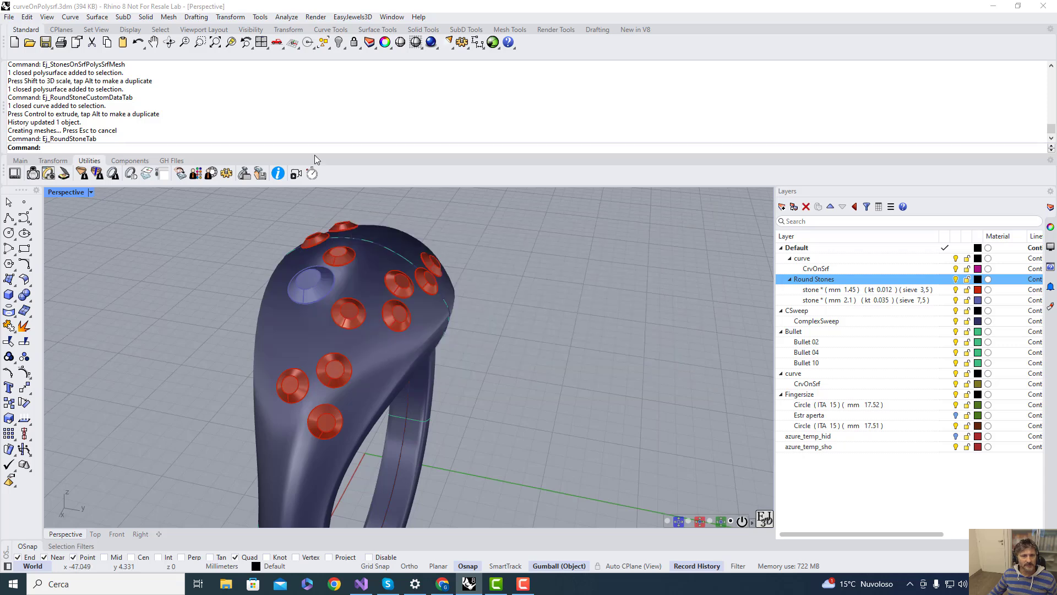
click(134, 162)
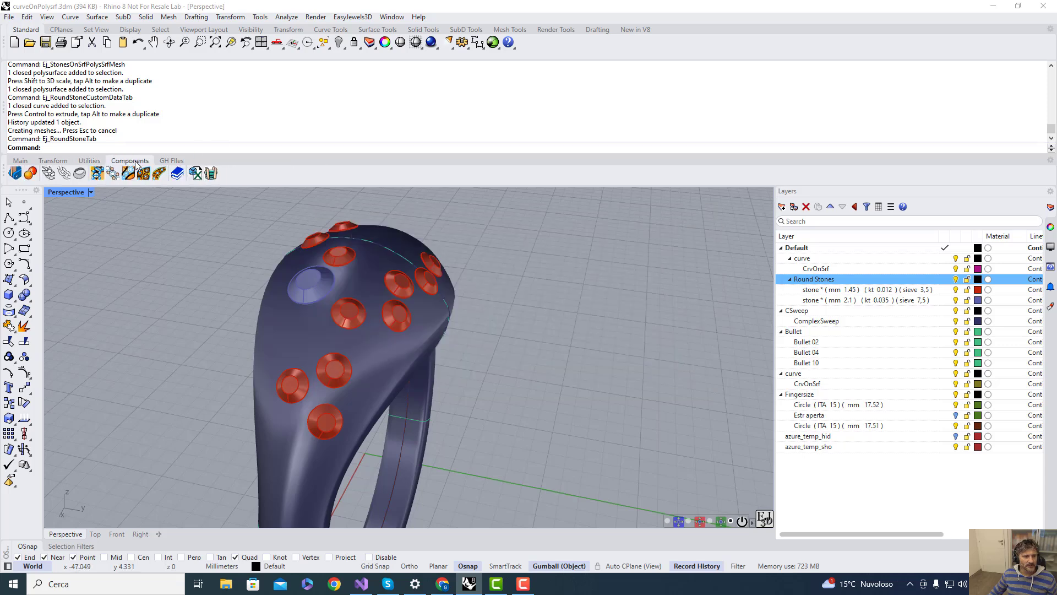
click(89, 160)
click(226, 173)
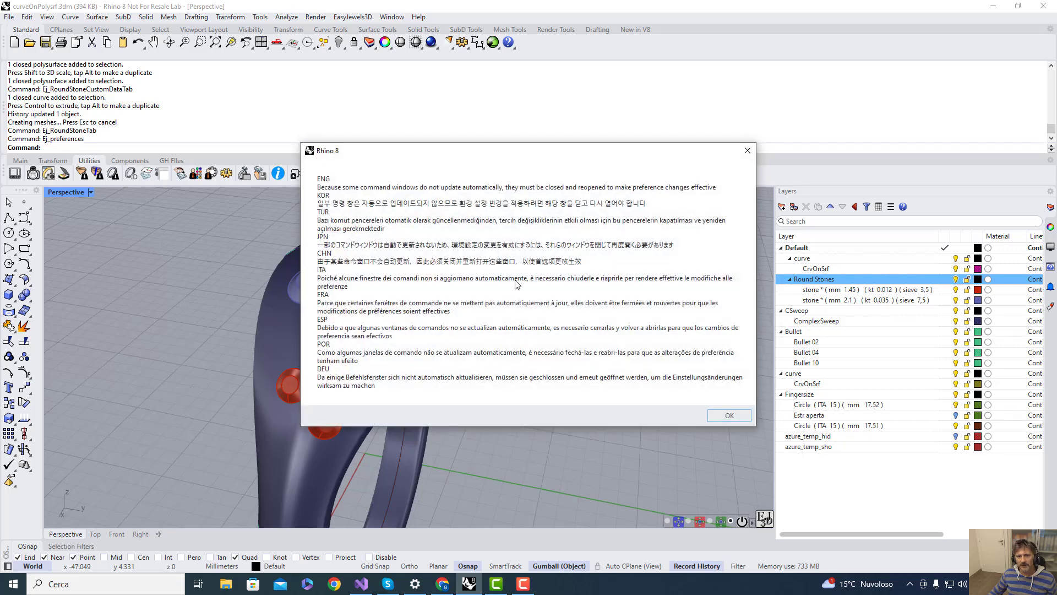
click(743, 420)
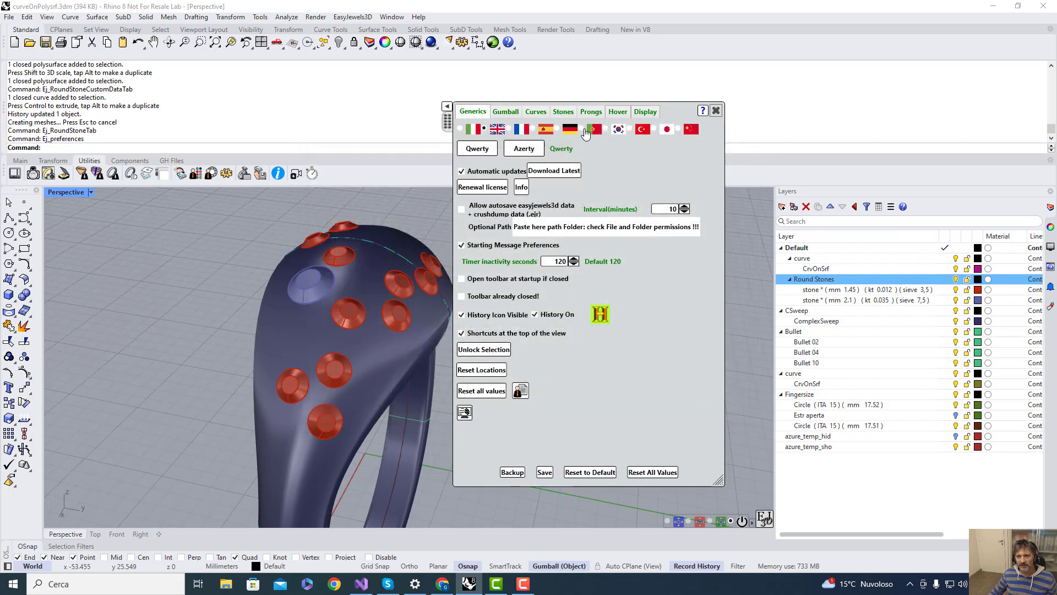
Switch the EasyJewels3D interface language to Spanish, save the preferences and close them
click(461, 130)
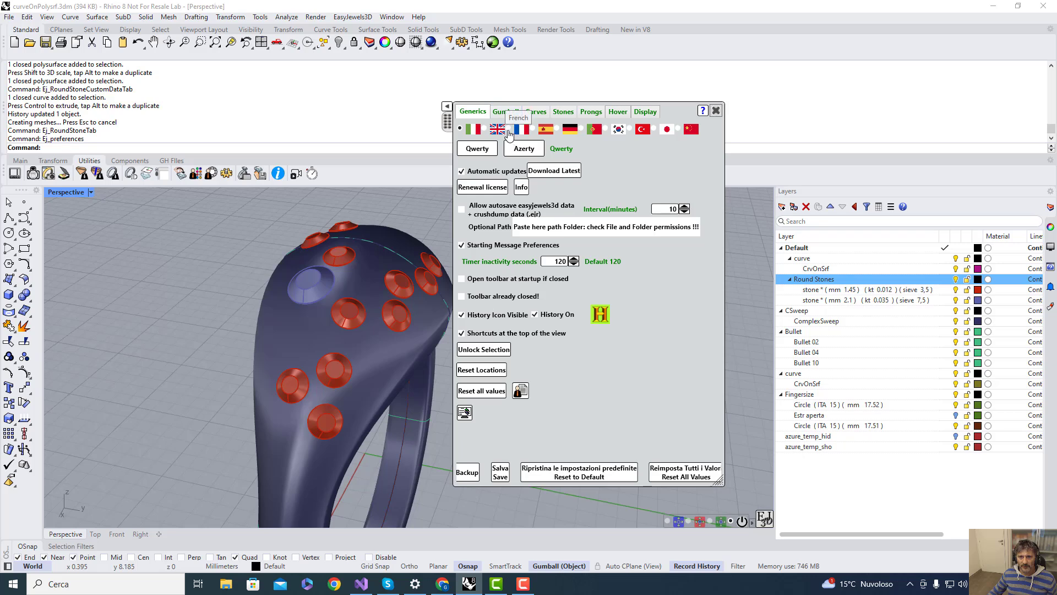
click(533, 130)
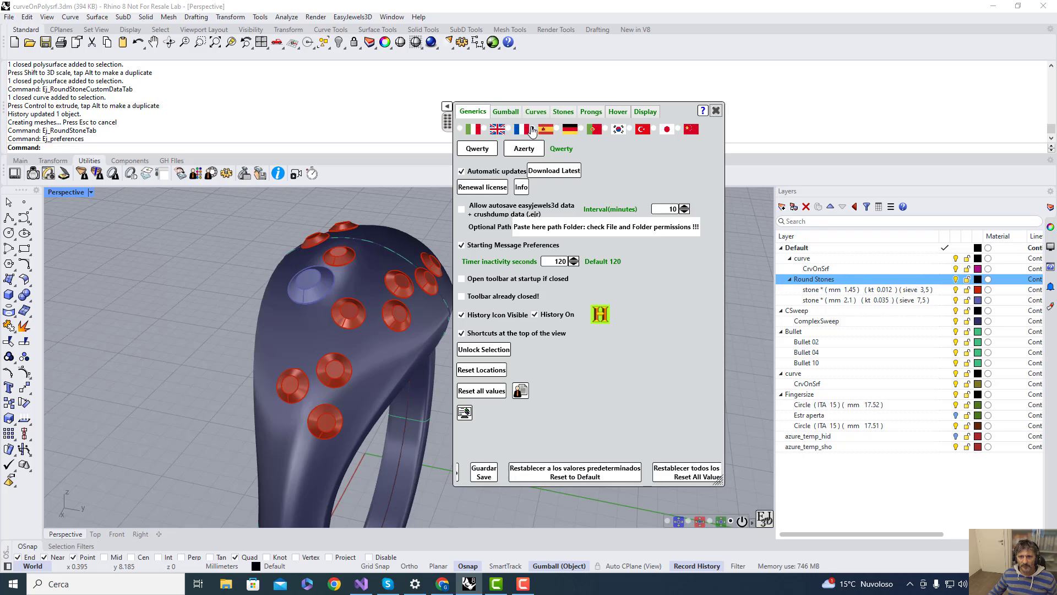
click(482, 472)
click(576, 314)
click(552, 316)
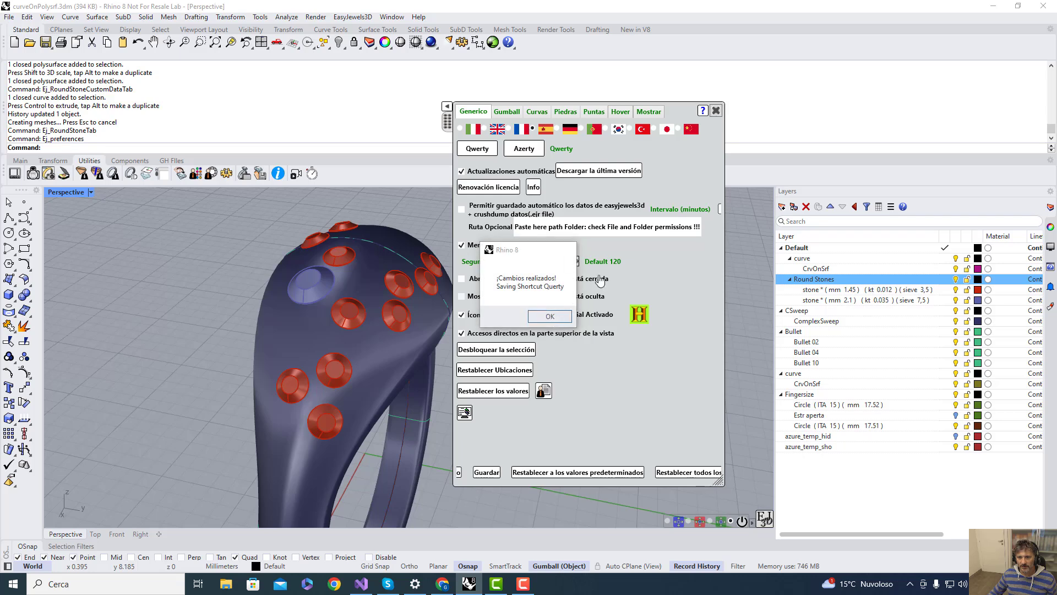
click(715, 113)
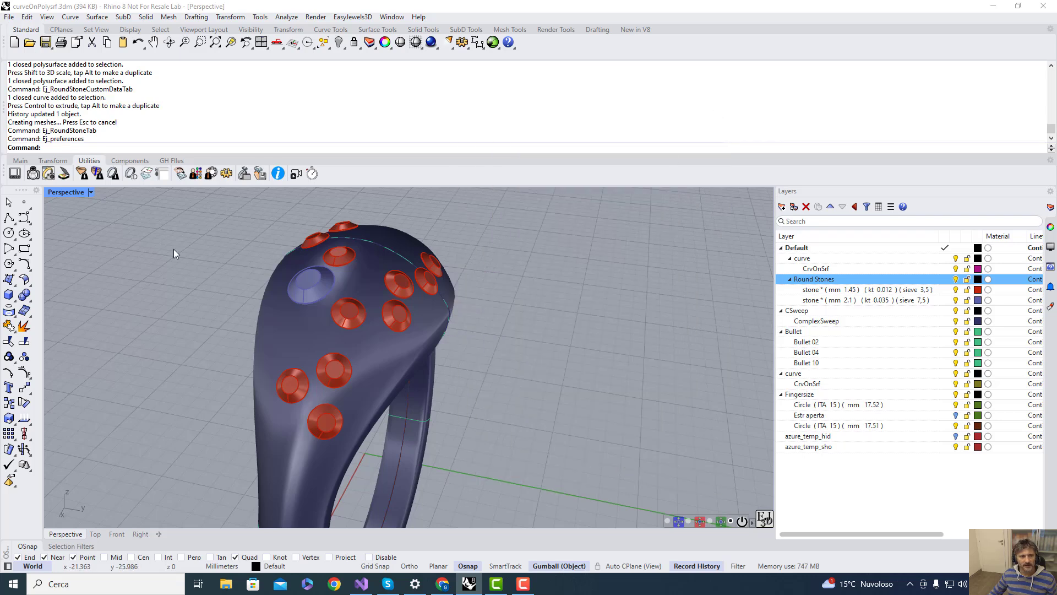
Place one 1.45 mm round stone on the side of the ring head with Stones on Surface and select the Pedras redondas layer
click(22, 163)
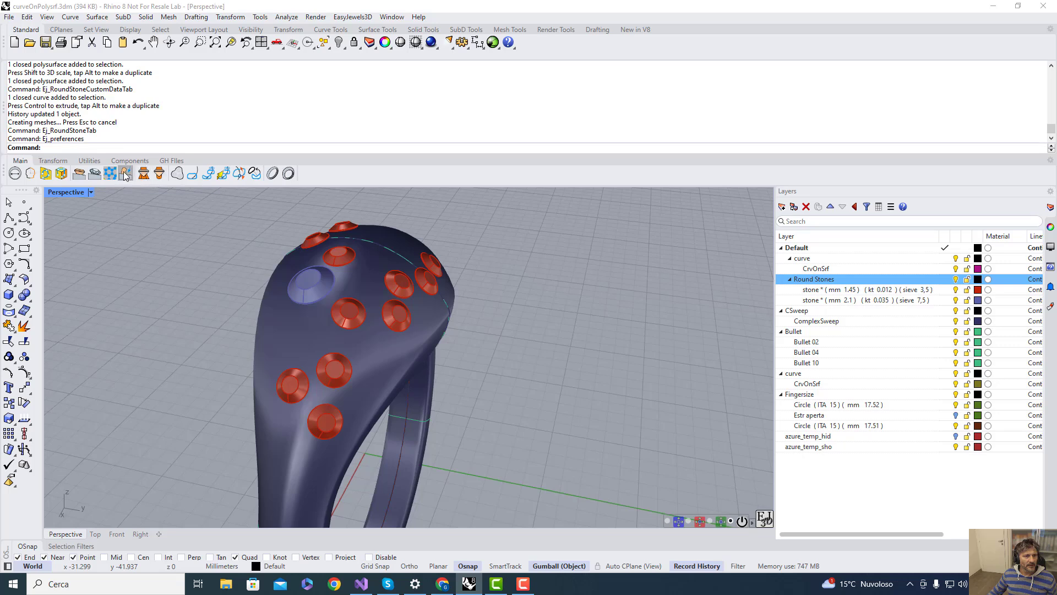
click(88, 175)
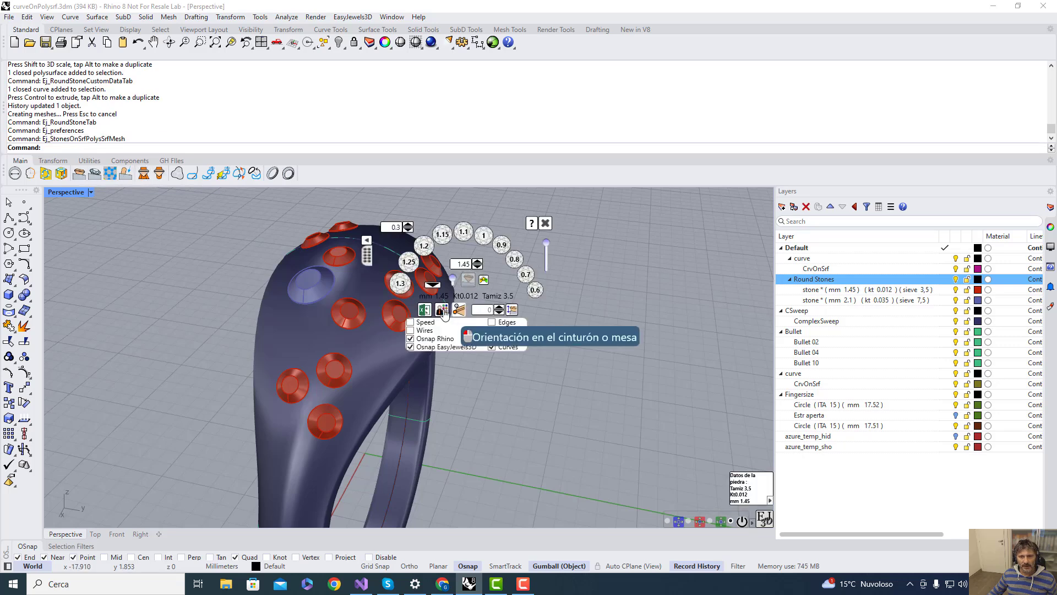
click(258, 346)
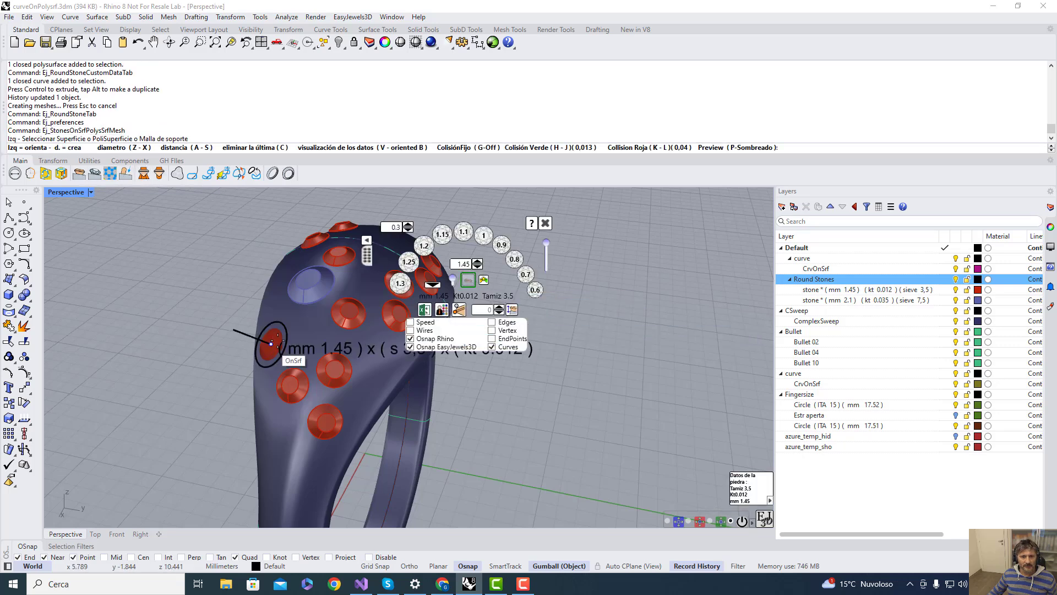
click(286, 333)
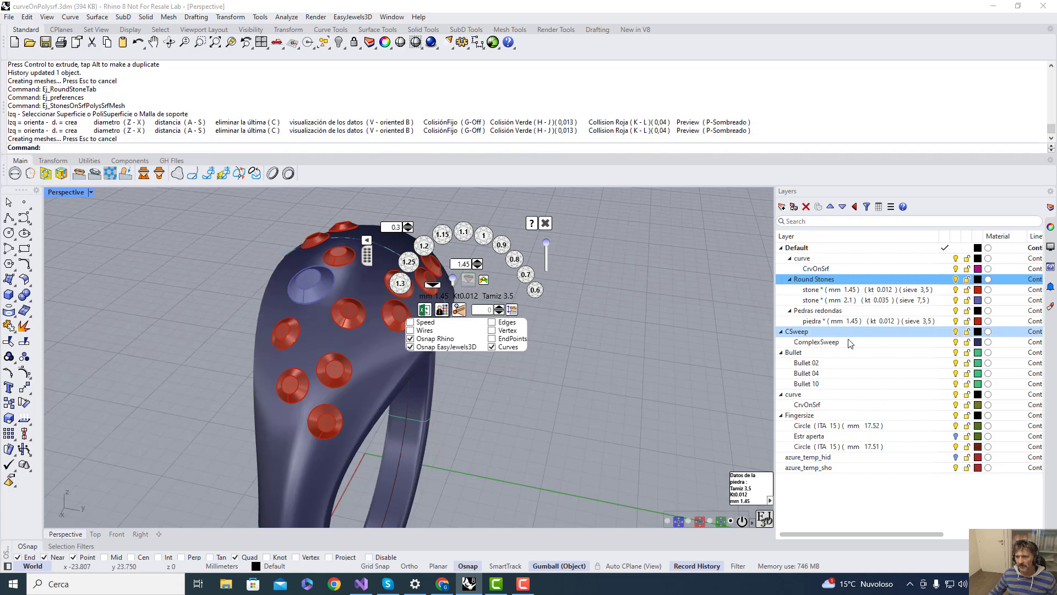
click(808, 311)
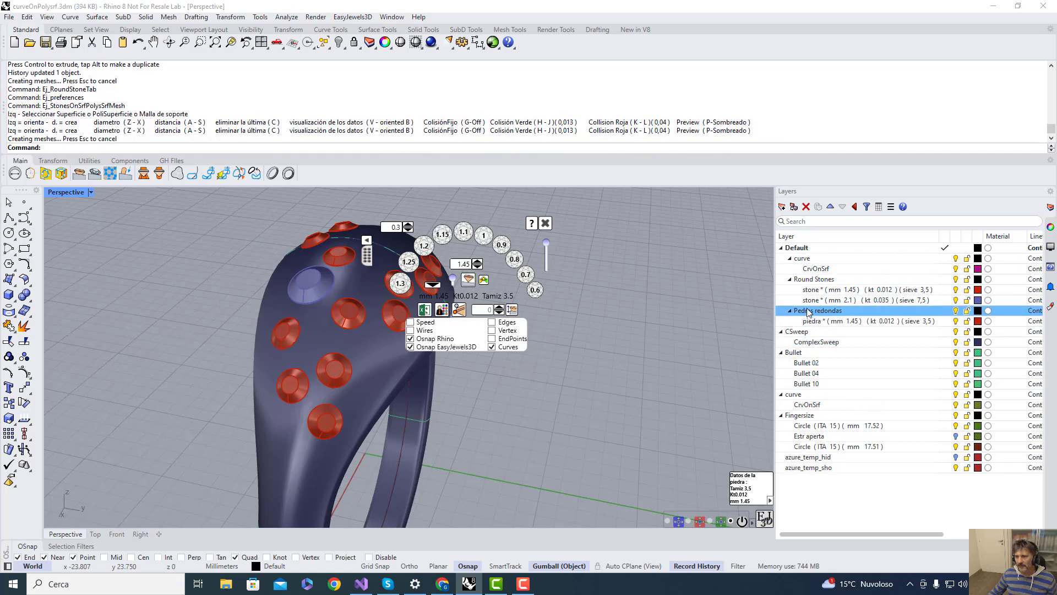
click(545, 223)
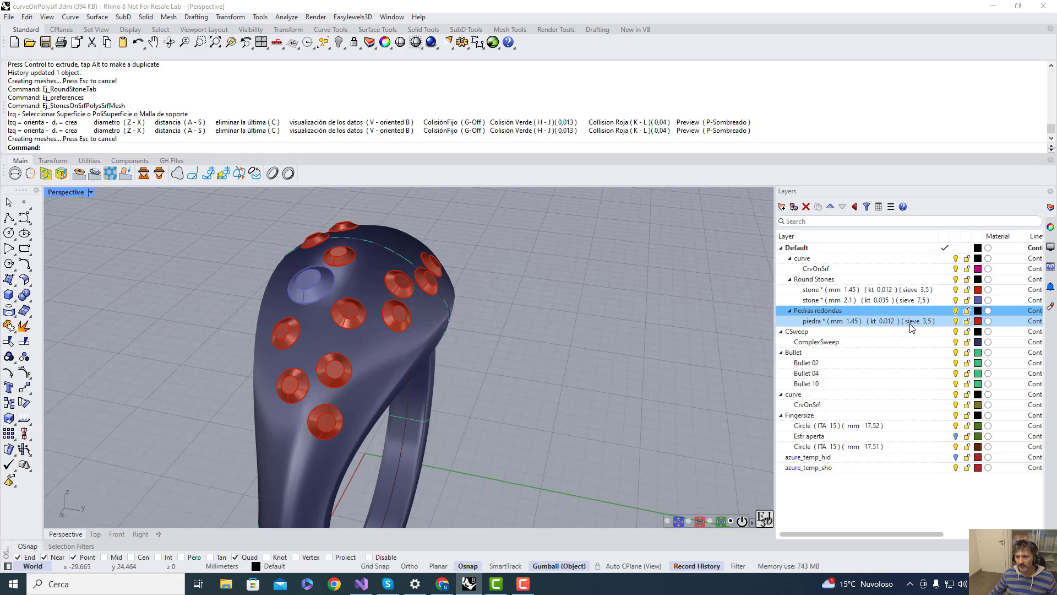
Activate the hover editing mode and move the 1.45 mm stone beside the 2.1 mm stone down among the lower stones
right_drag(580, 276, 559, 303)
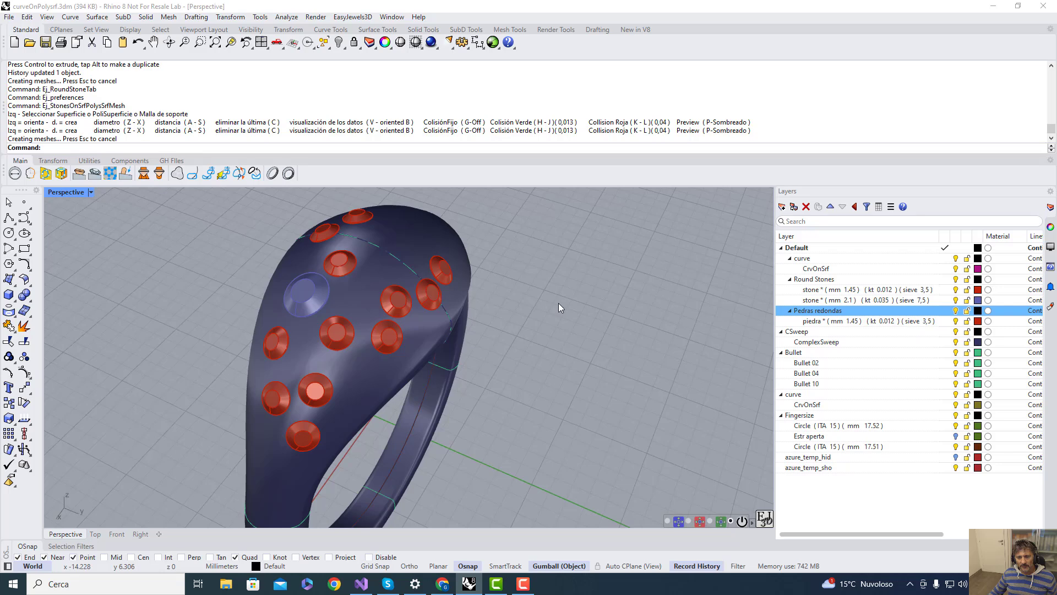
right_drag(559, 303, 640, 448)
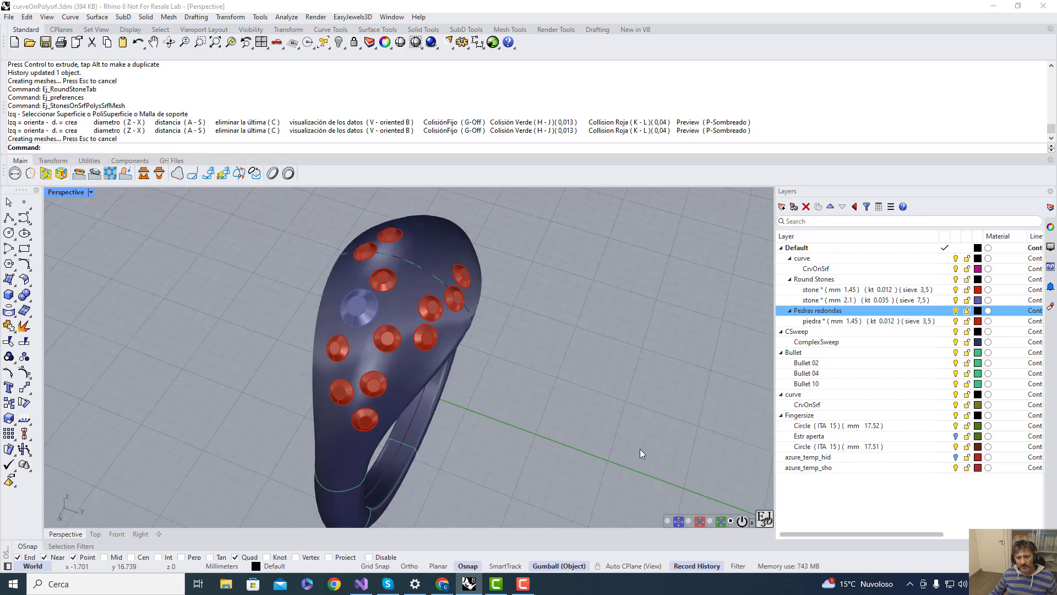
right_drag(484, 396, 369, 259)
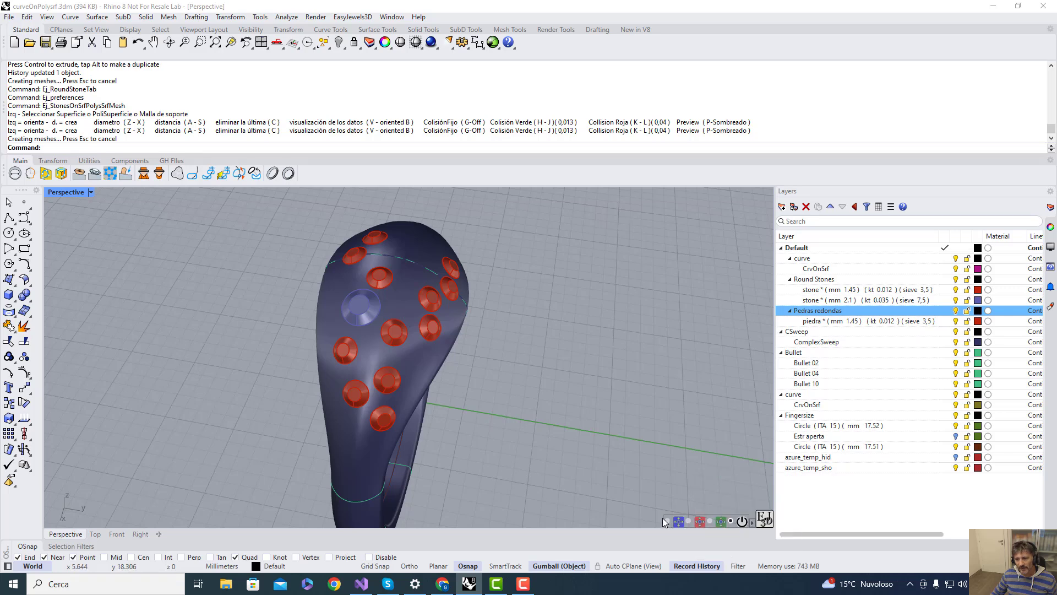
click(688, 520)
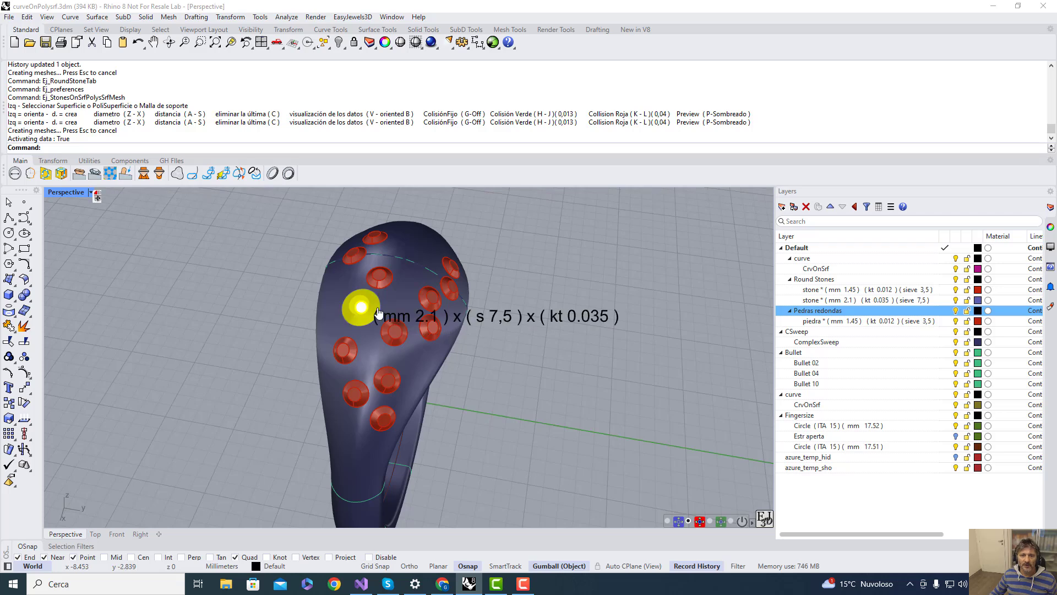
scroll(372, 309, up, 2)
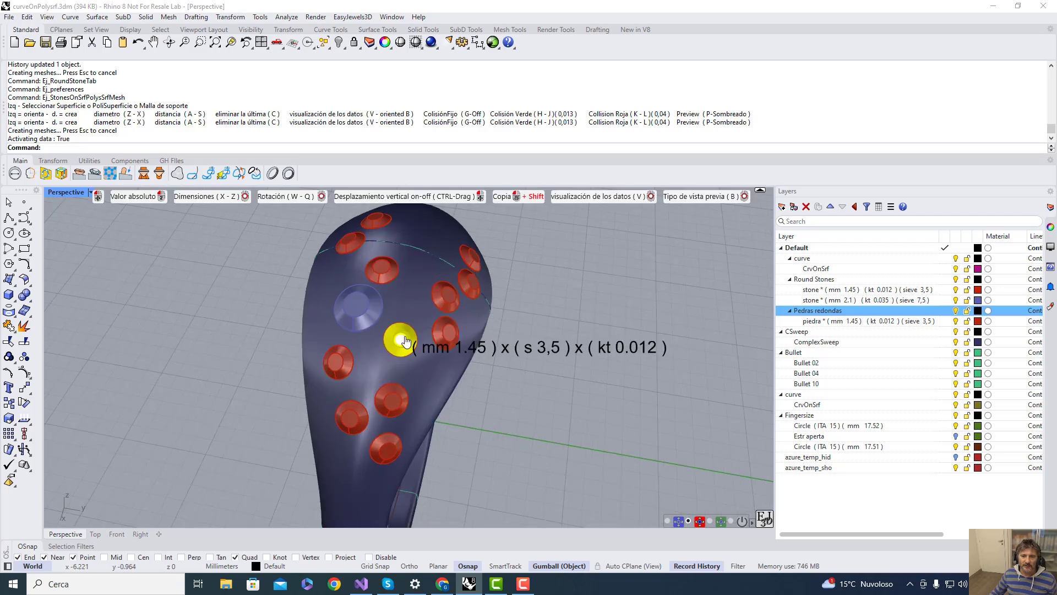
click(404, 340)
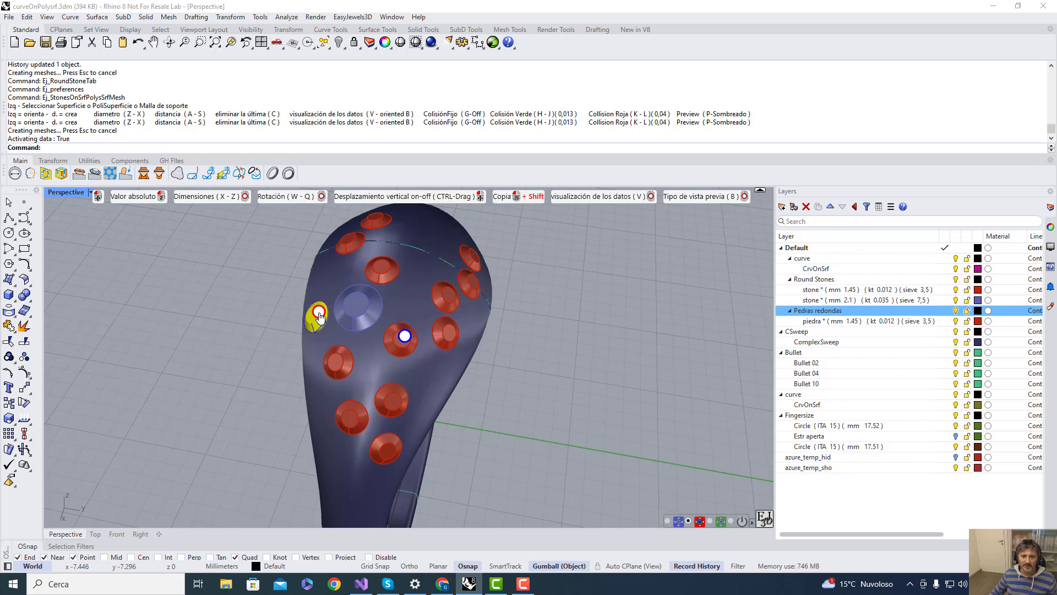
drag(319, 313, 429, 372)
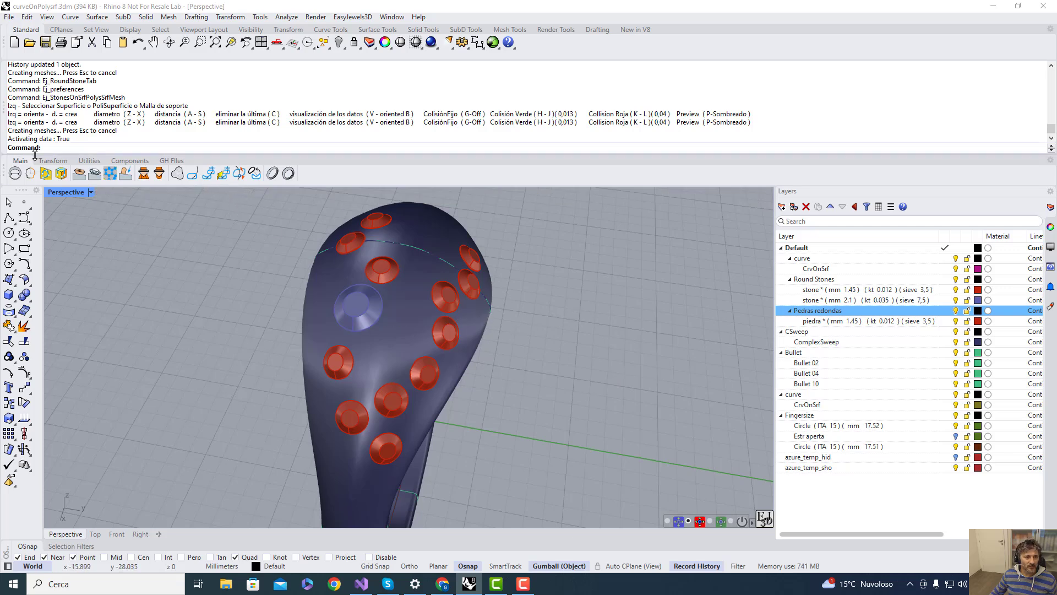
Open the Piedras personalizadas table, examine its translated diameter, carat and sieve labels, and close it
click(90, 160)
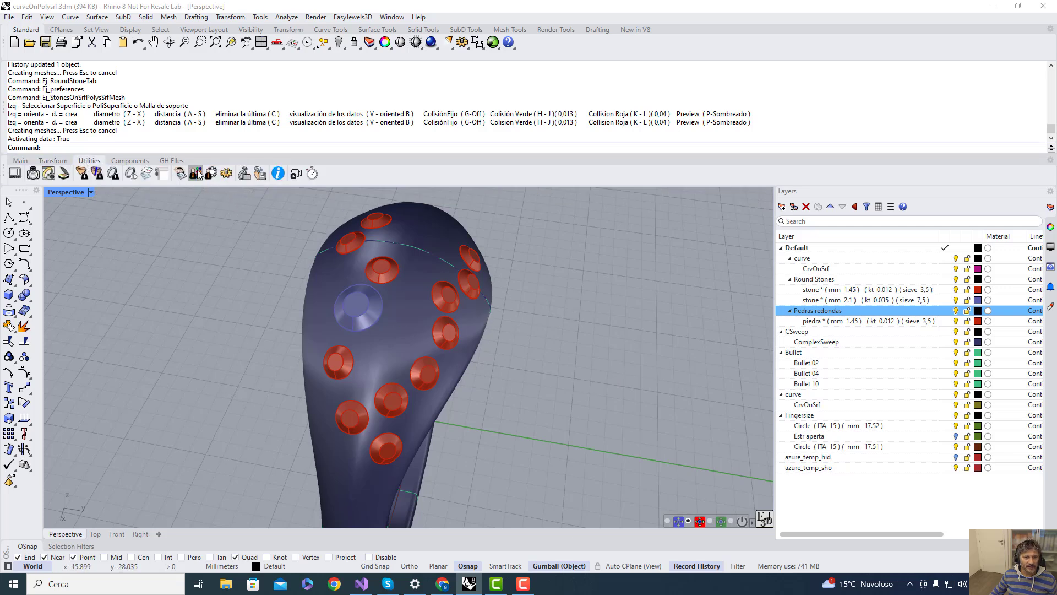
click(182, 173)
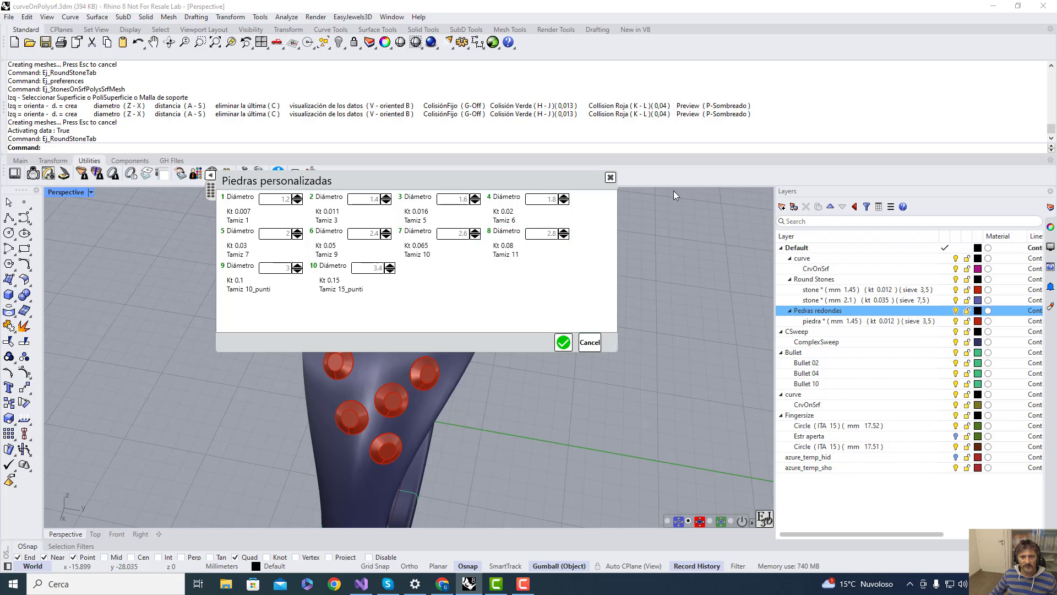
click(611, 179)
Set the EasyJewels3D interface language back to English, save the preferences and close them
click(226, 173)
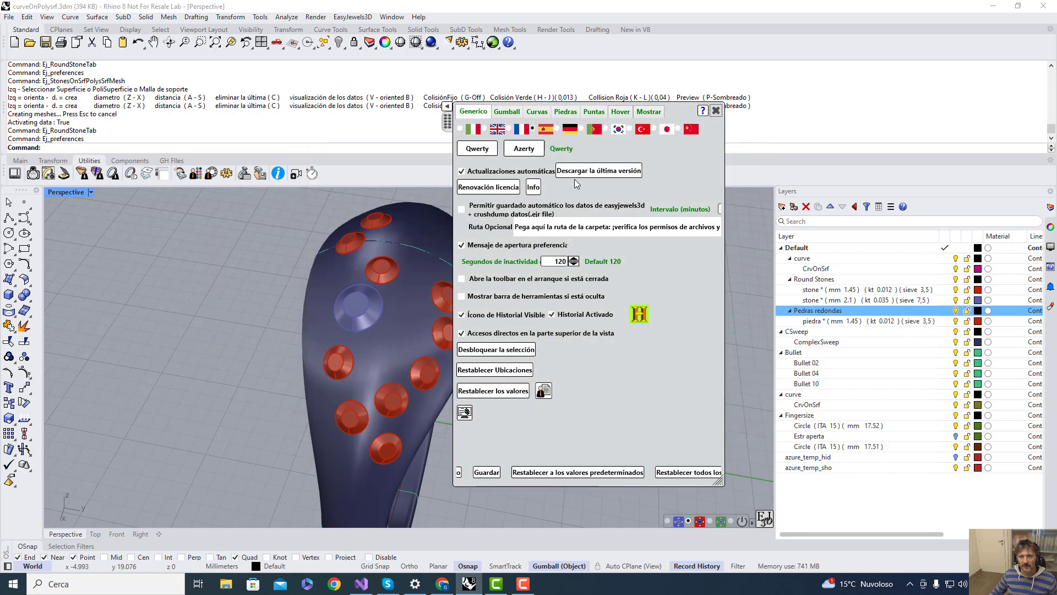
click(484, 129)
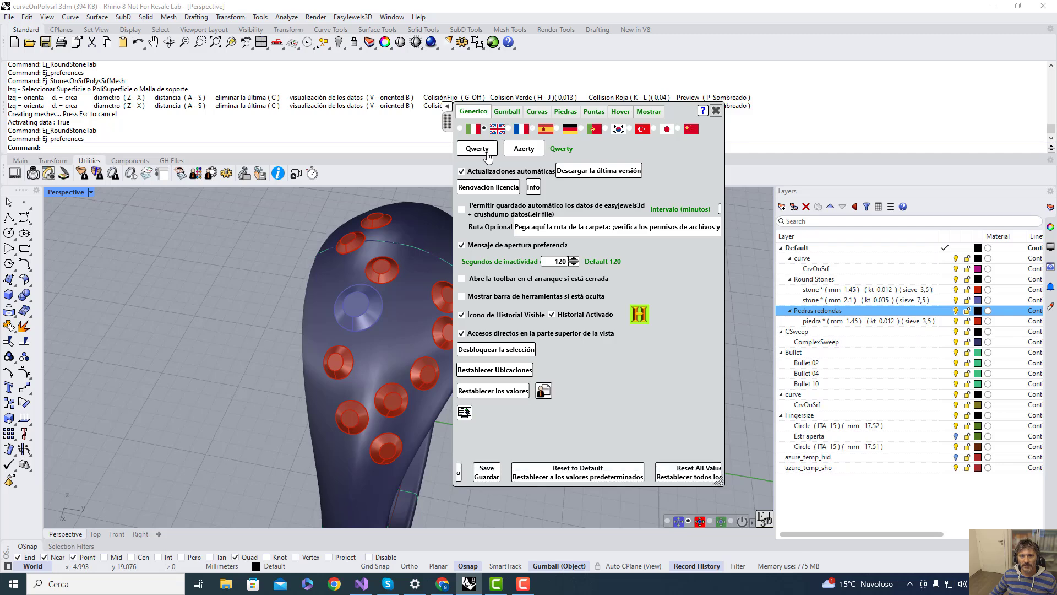
click(487, 472)
click(560, 322)
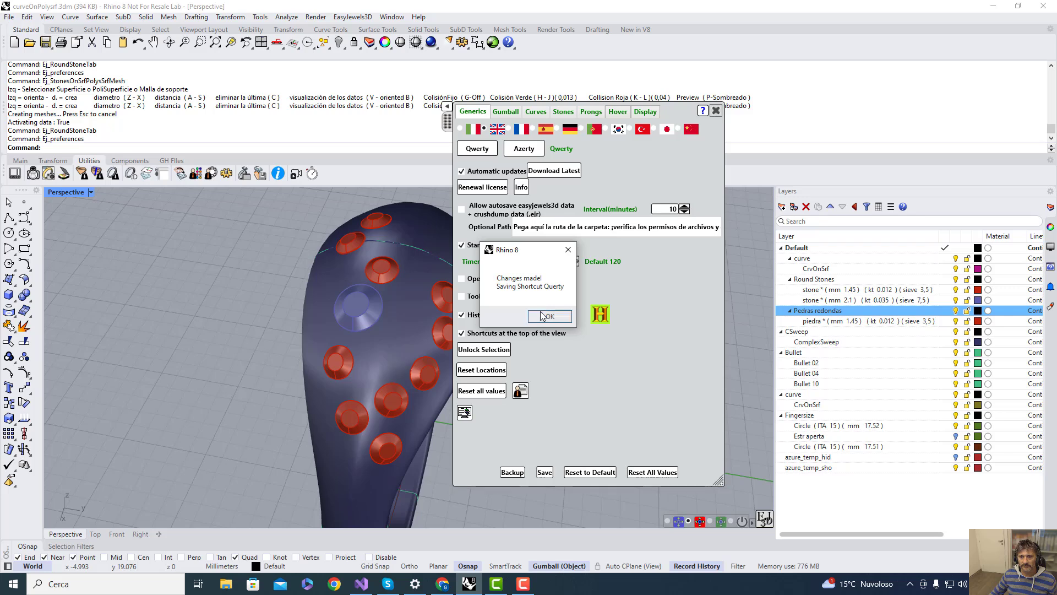
click(550, 316)
click(716, 111)
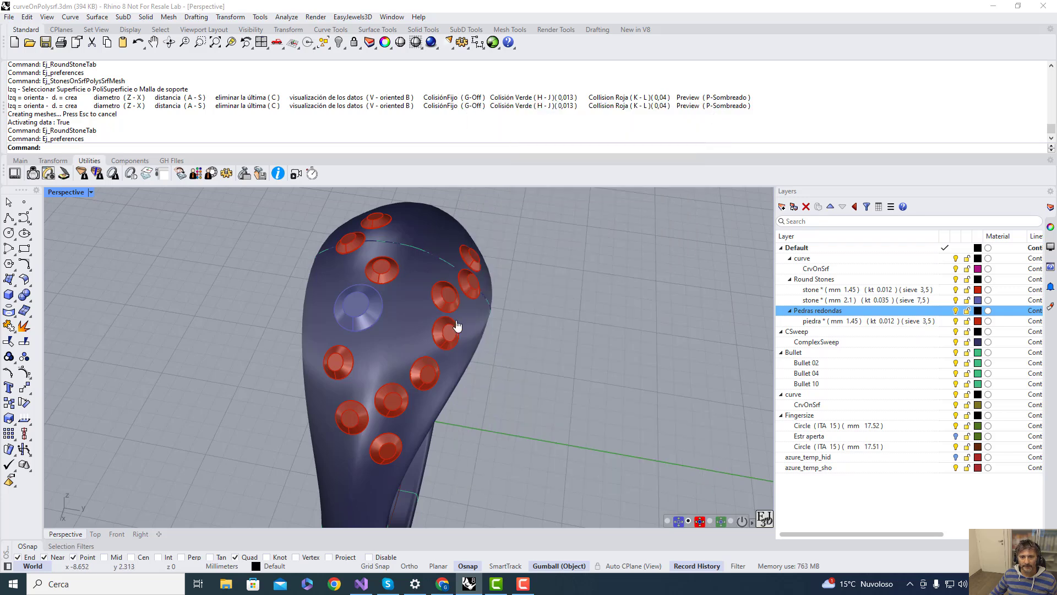
Resize the 1.45 mm stone near the ring head's edge to 1.8 mm in hover mode and shift it towards the centre
mouse_move(447, 335)
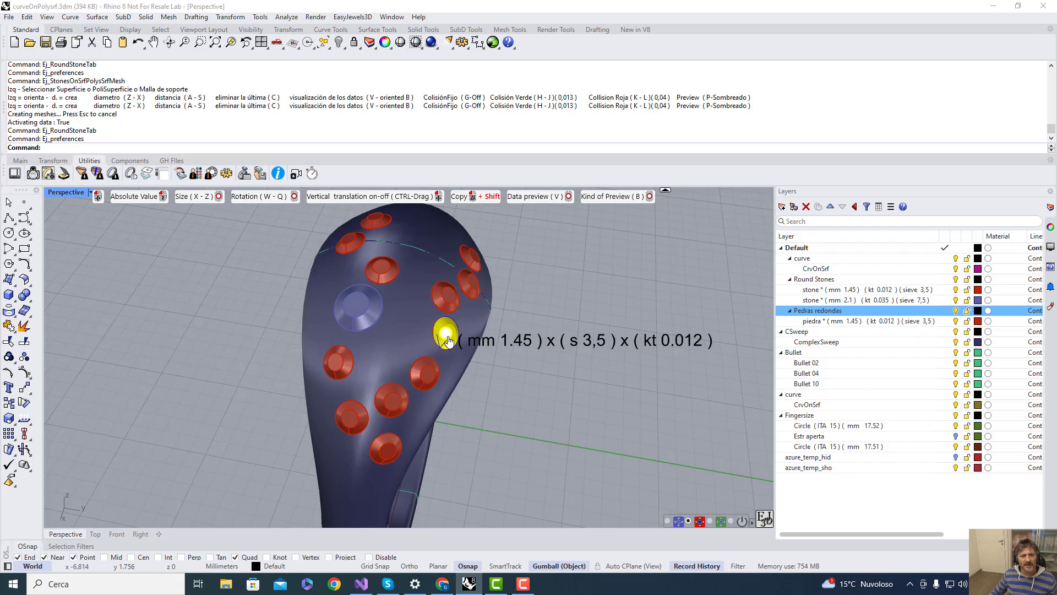
key(x)
key(x)
key(x)
key(x)
key(x)
key(x)
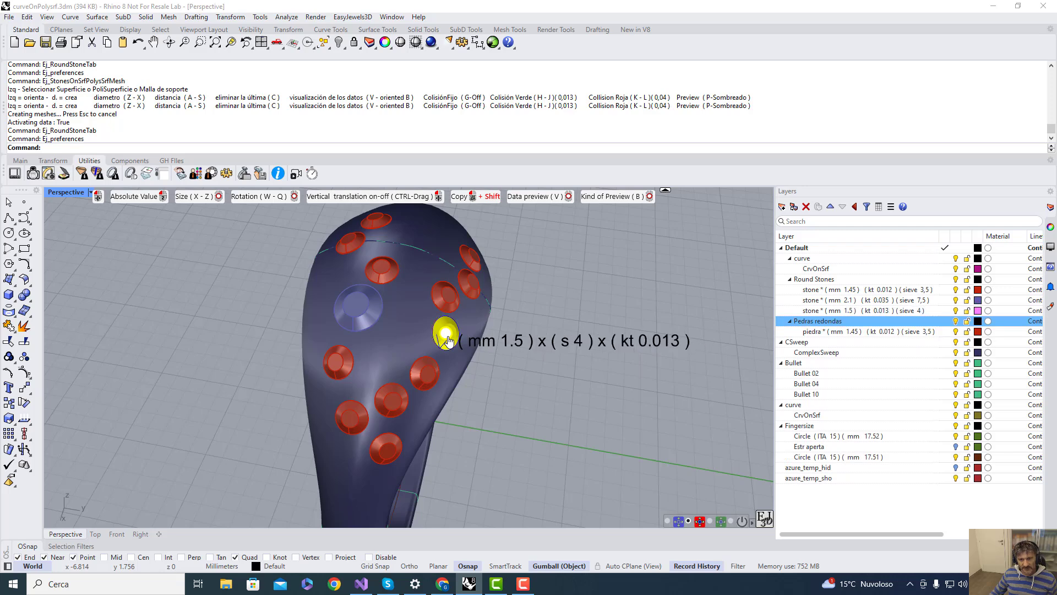
key(x)
key(x)
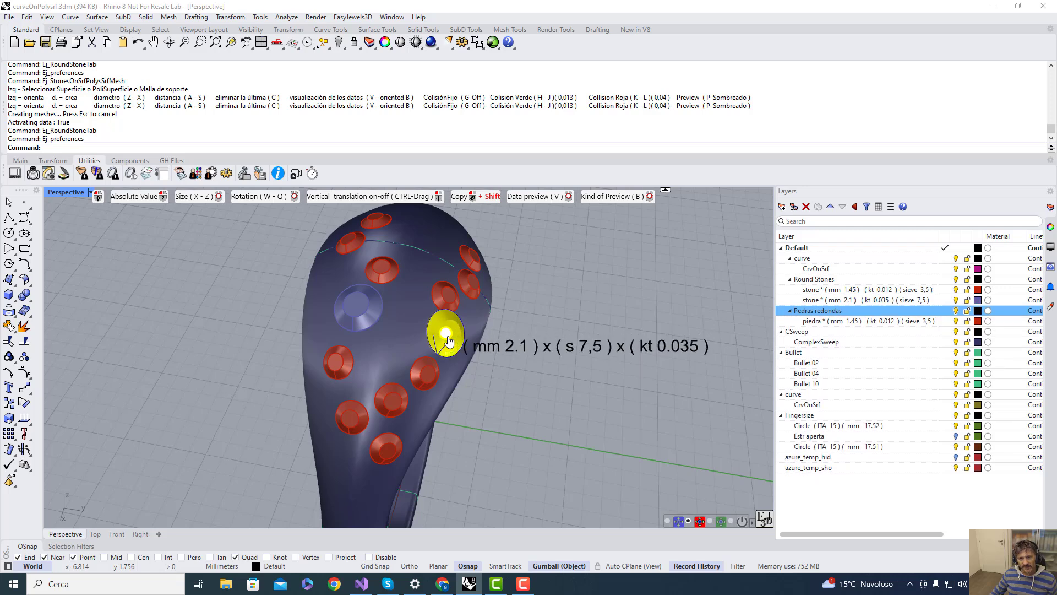
key(x)
key(z)
key(z)
key(z)
key(z)
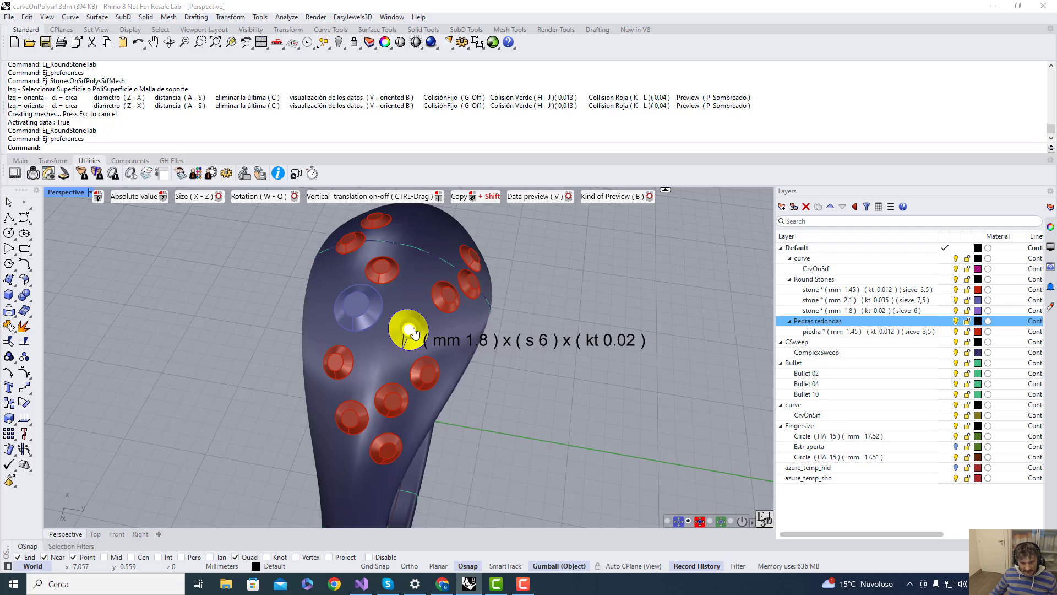
Copy the 1.8 mm stone in hover mode to the free area near the top of the ring head
shift+click(415, 332)
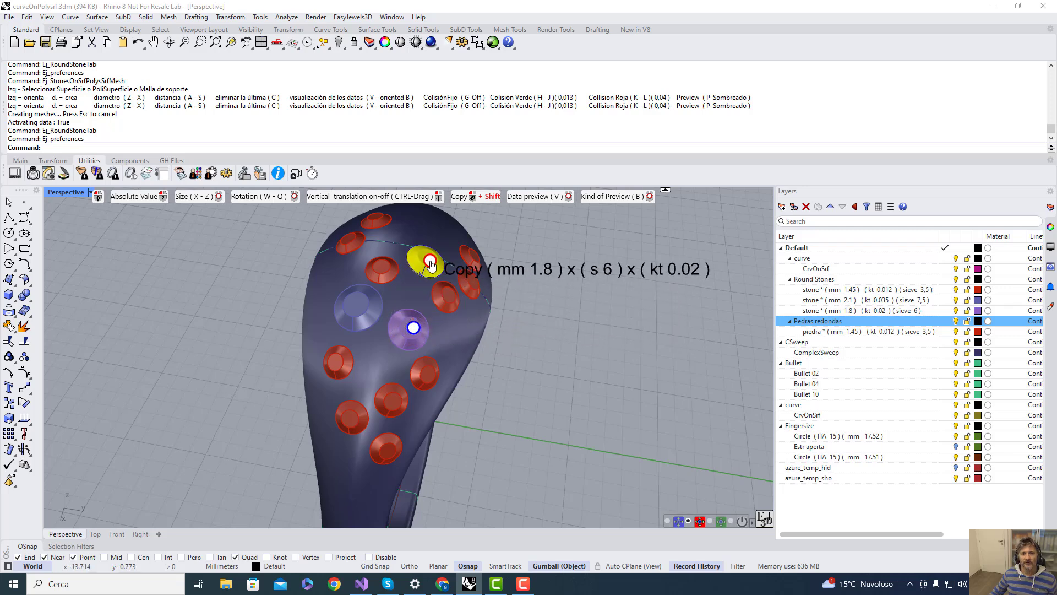
shift+click(431, 266)
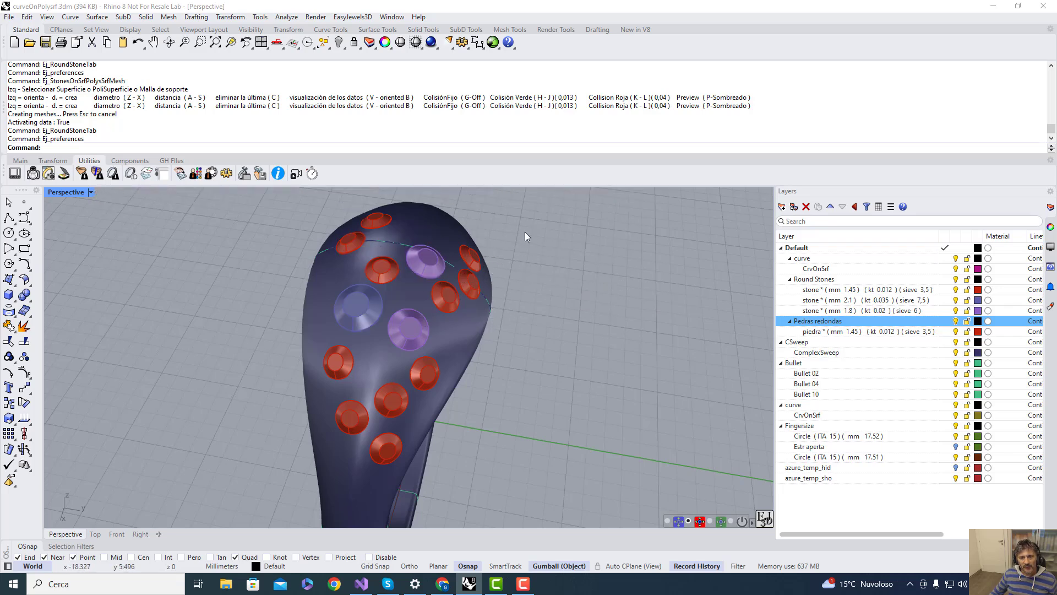
Move the 2.1 mm stone closer to the ring head's edge and scale it to 2.8 mm with the EasyJewels3D gumball
click(668, 521)
click(361, 302)
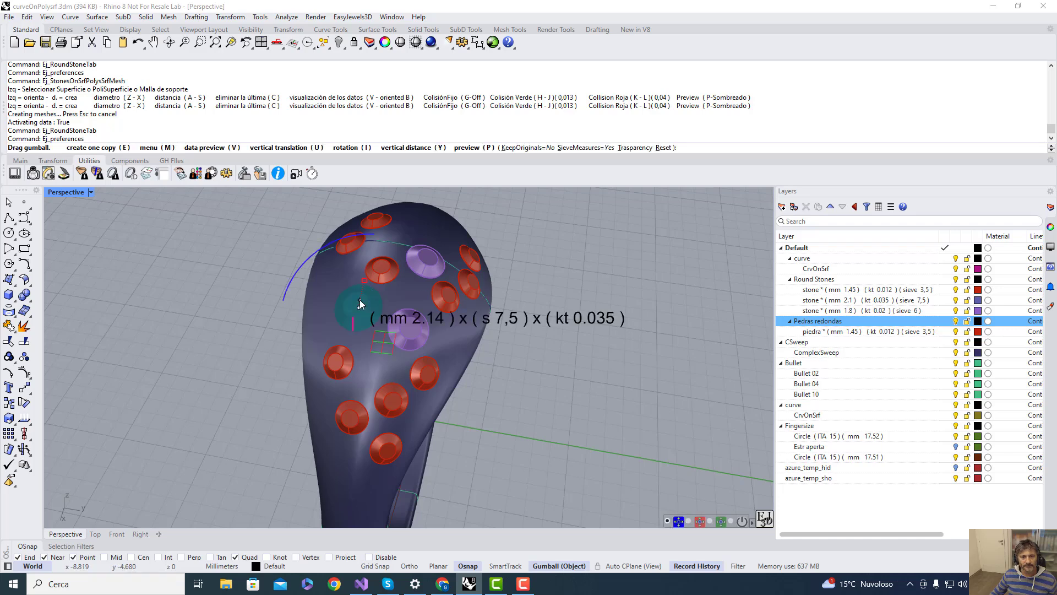
drag(345, 332, 347, 333)
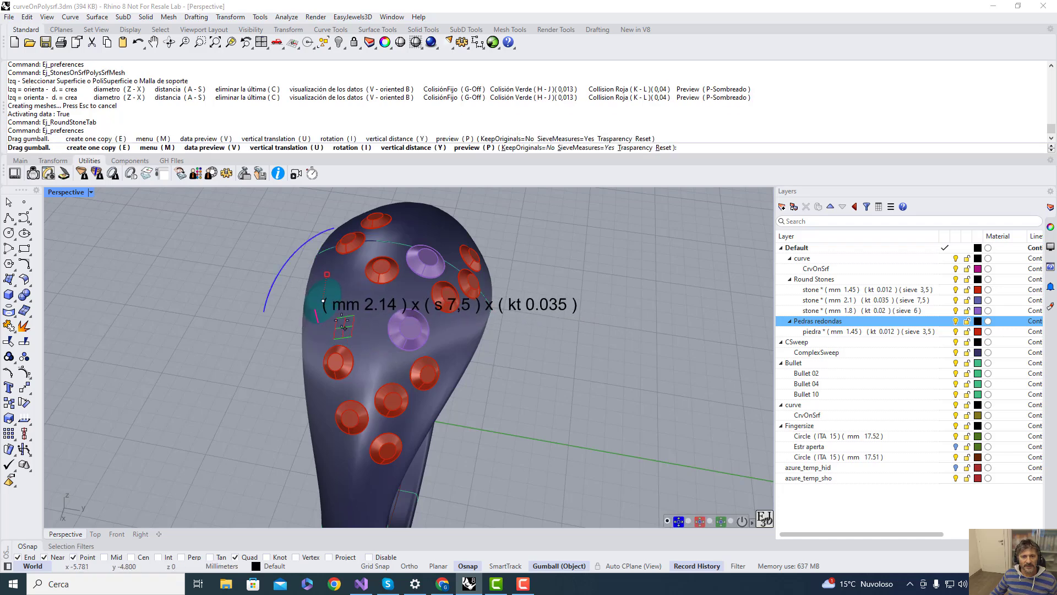
drag(326, 272, 328, 265)
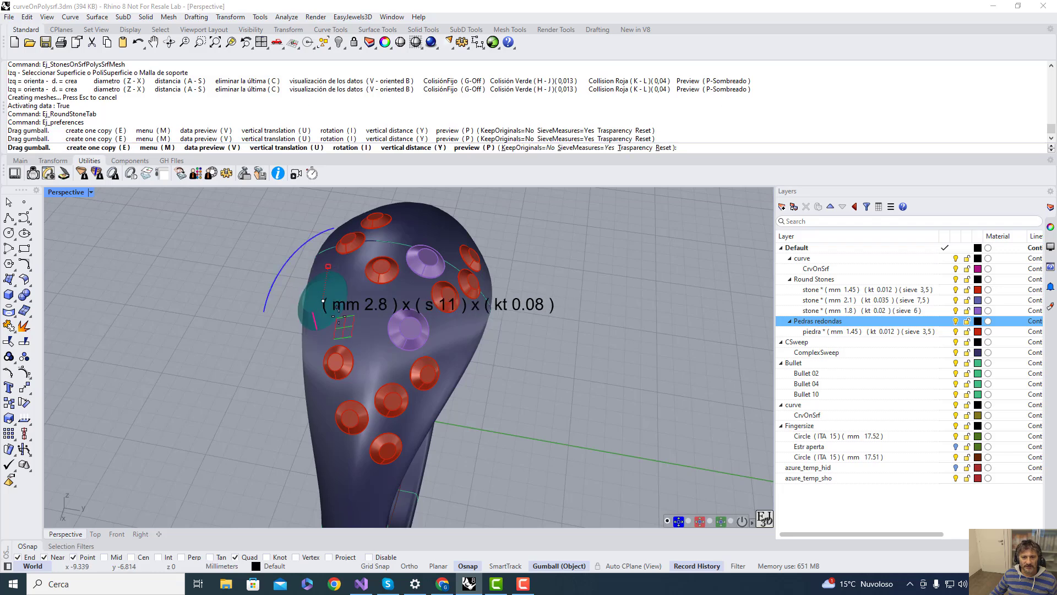
drag(343, 332, 355, 330)
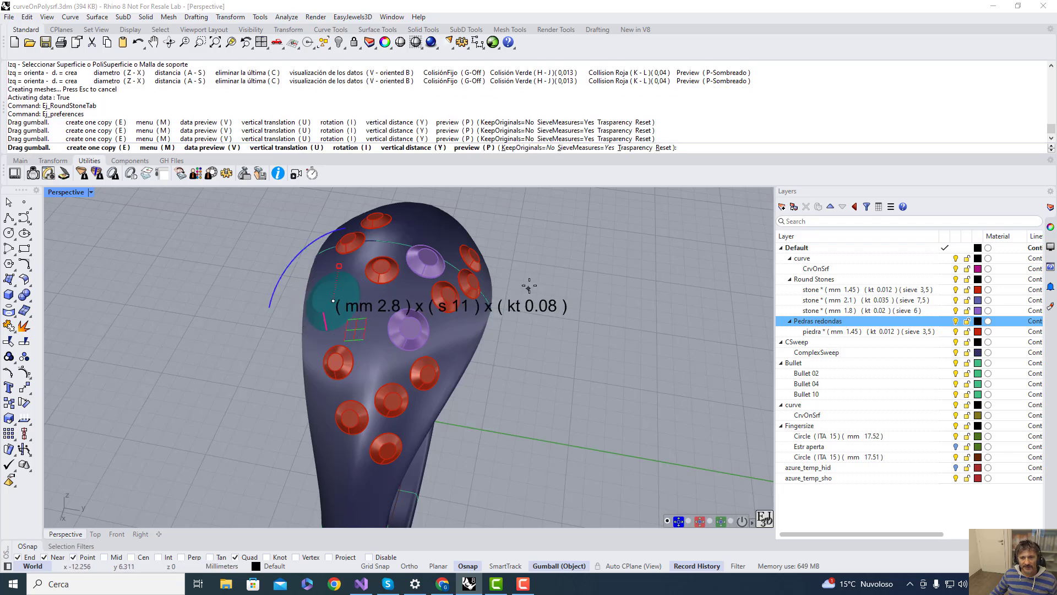
key(Return)
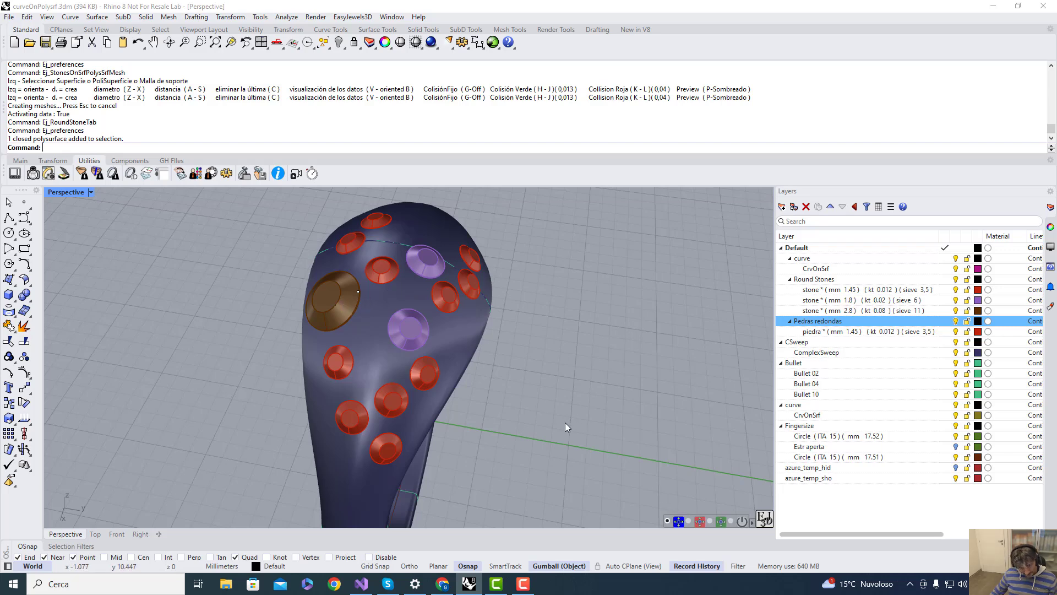
click(730, 521)
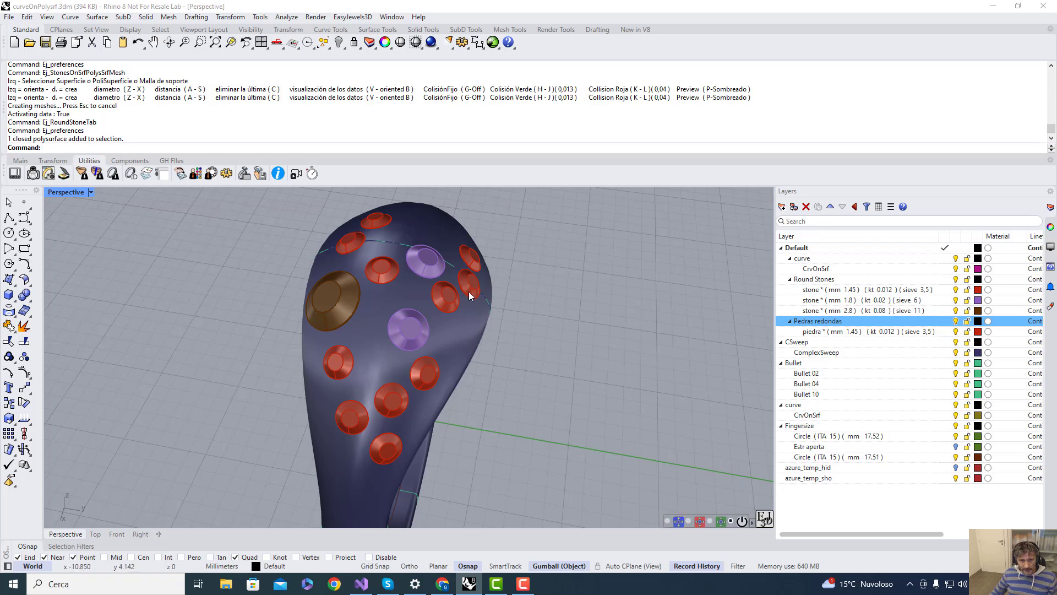
Disconnect the 2.8 mm stone and the small red stone above it from their ring support
click(52, 160)
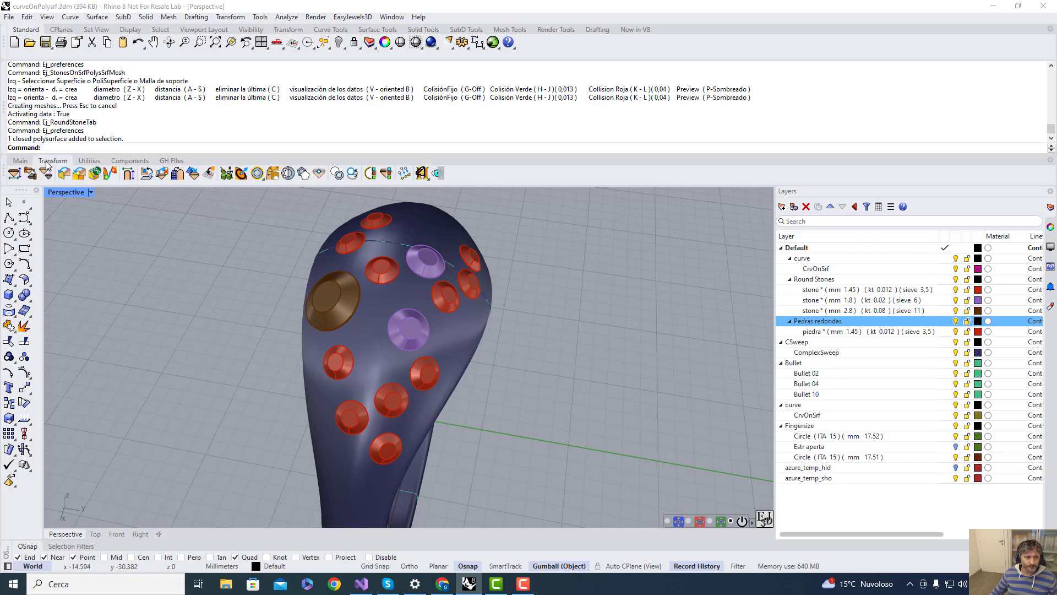
click(424, 173)
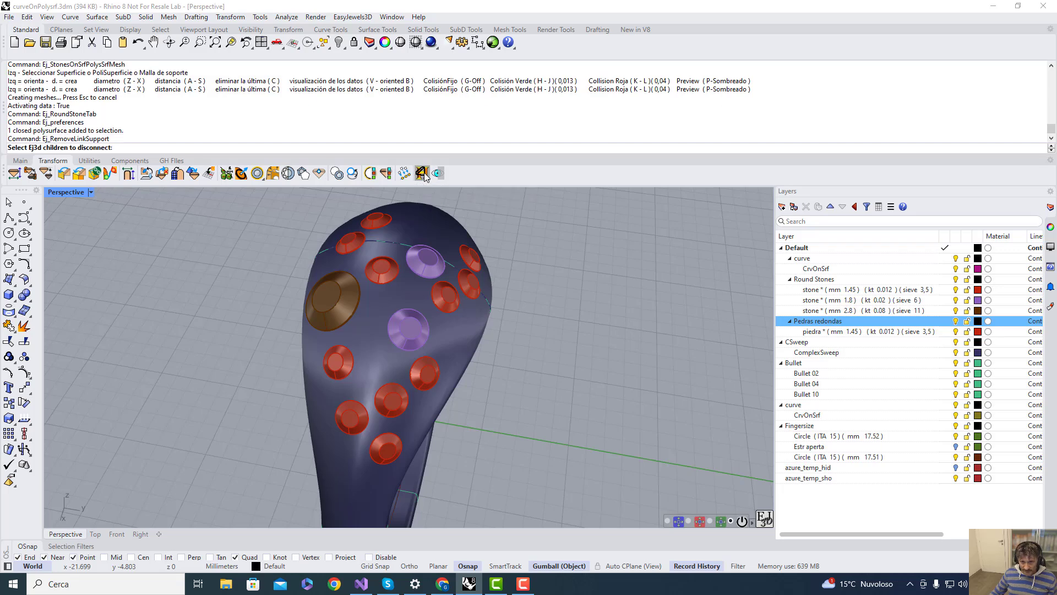
click(319, 311)
click(350, 243)
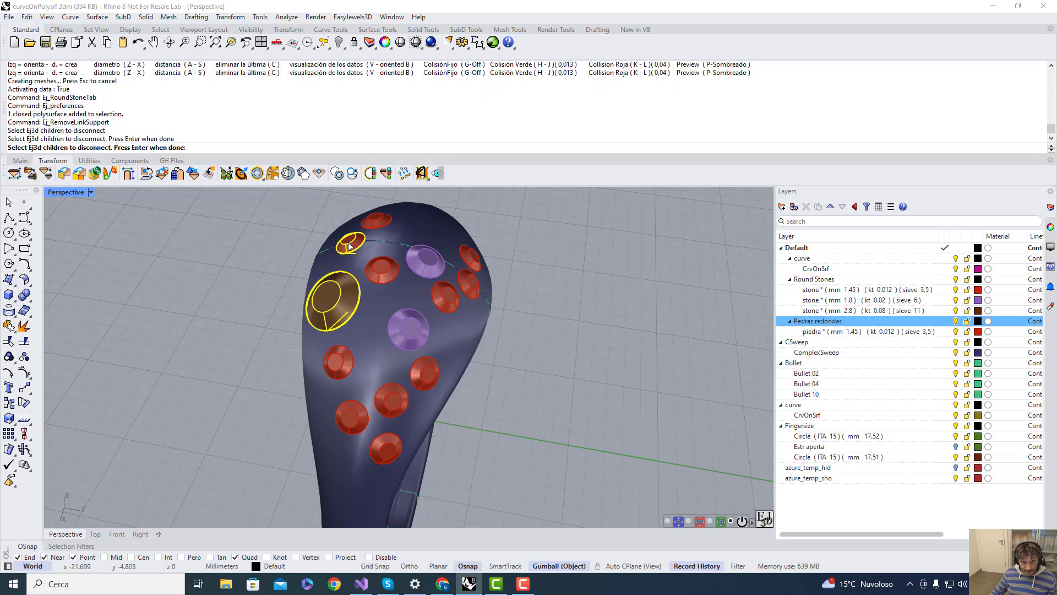
key(Return)
click(573, 313)
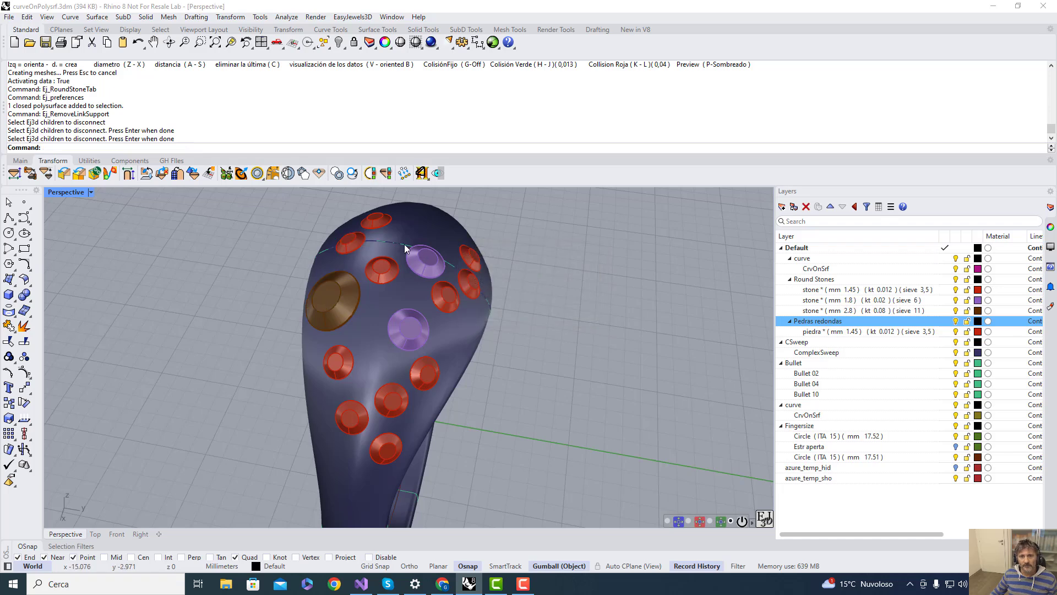
Rotate the profile curve across the ring head to reshape the ring and its linked stones
click(401, 243)
click(451, 276)
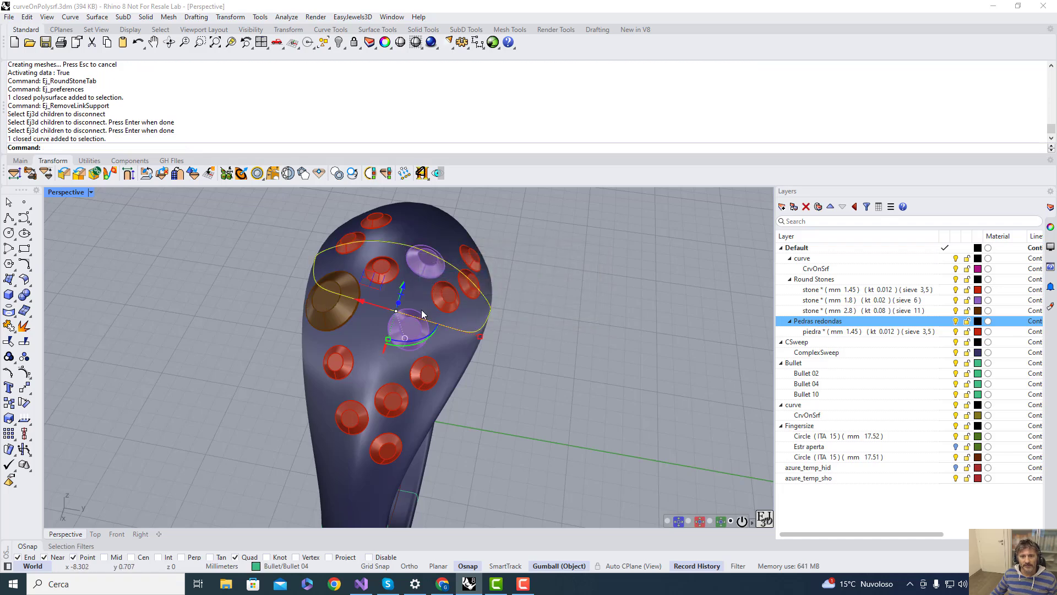
drag(427, 336, 413, 343)
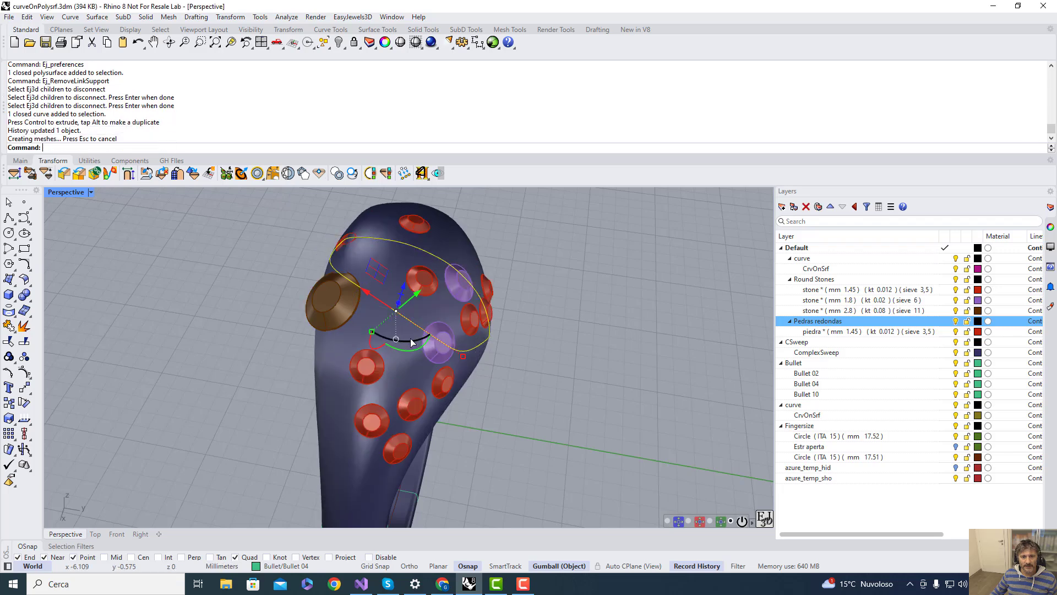
Move the two disconnected stones together off the side of the ring head
drag(273, 210, 394, 358)
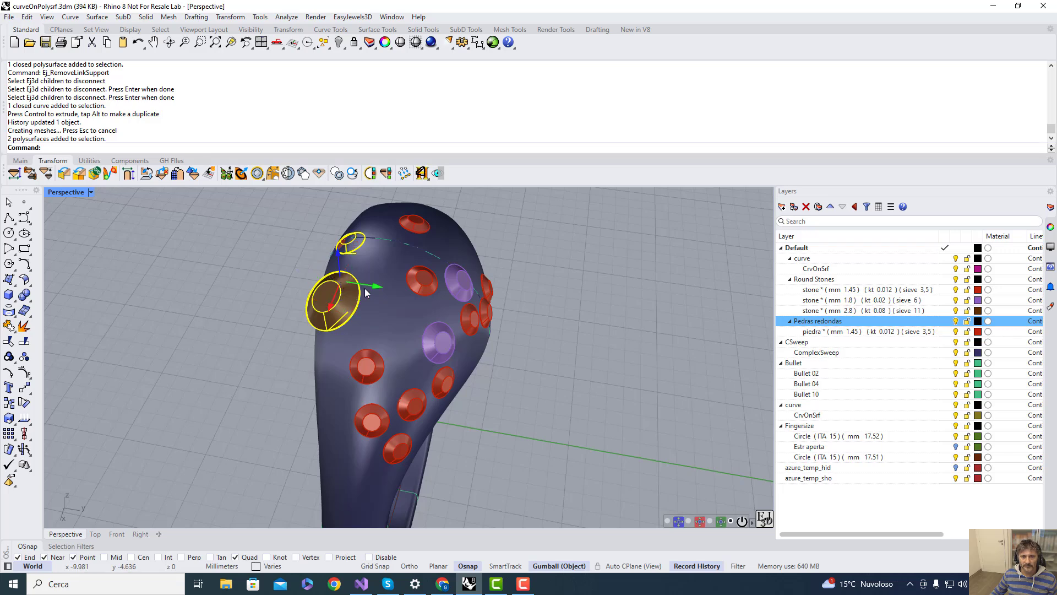
drag(366, 286, 293, 270)
click(345, 229)
click(537, 213)
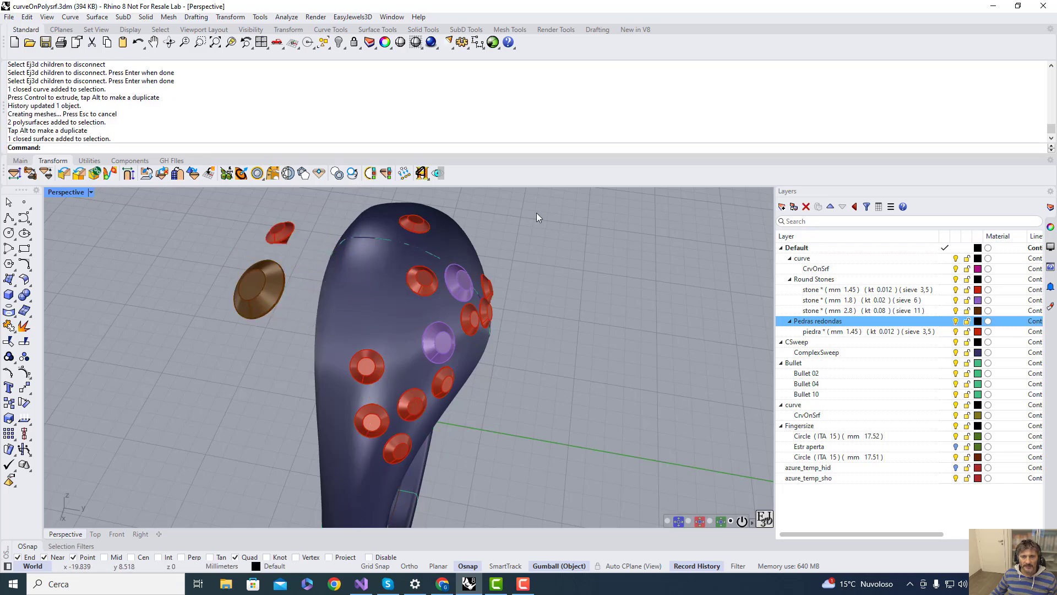
Disconnect the ring surface, as an EJ3d parent, from all its children
right_click(423, 173)
click(380, 276)
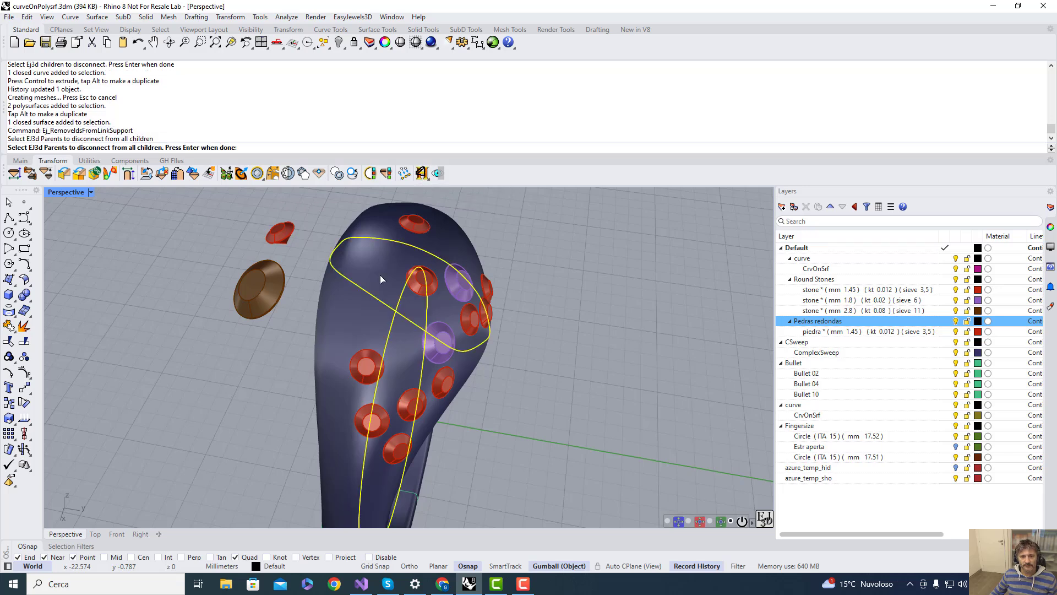
key(Return)
click(552, 311)
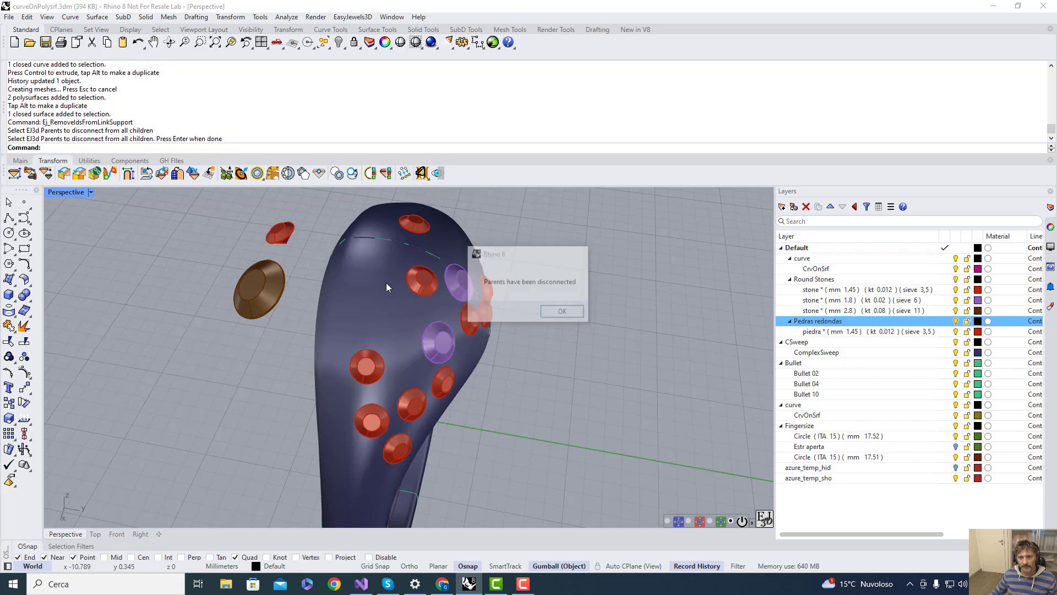
Rotate the ring head's profile curve again to reshape the ring without its disconnected stones
mouse_move(385, 282)
right_down()
mouse_move(362, 280)
mouse_move(377, 270)
right_up()
click(401, 265)
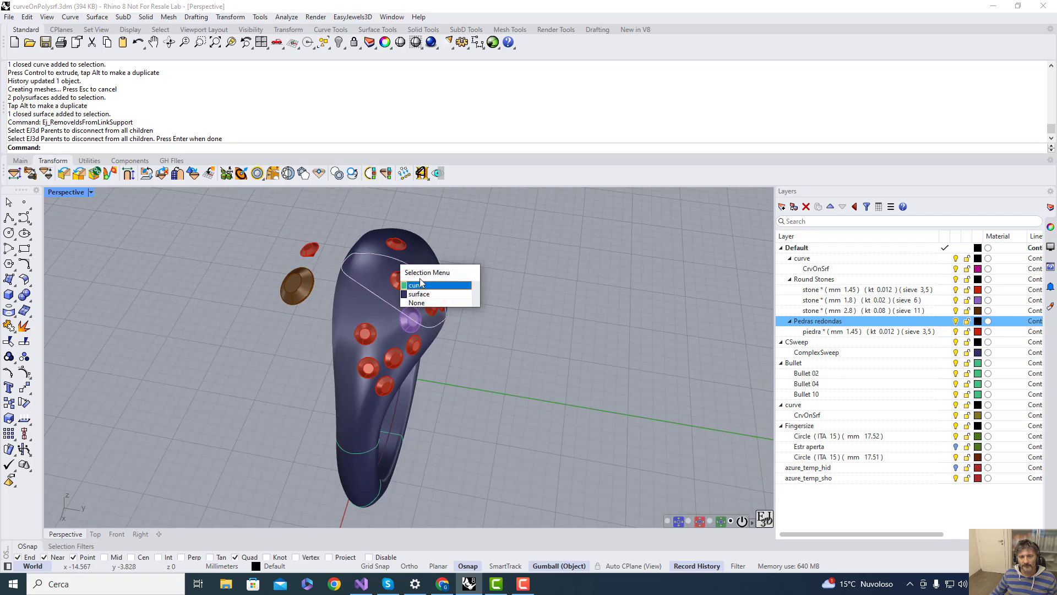
click(428, 286)
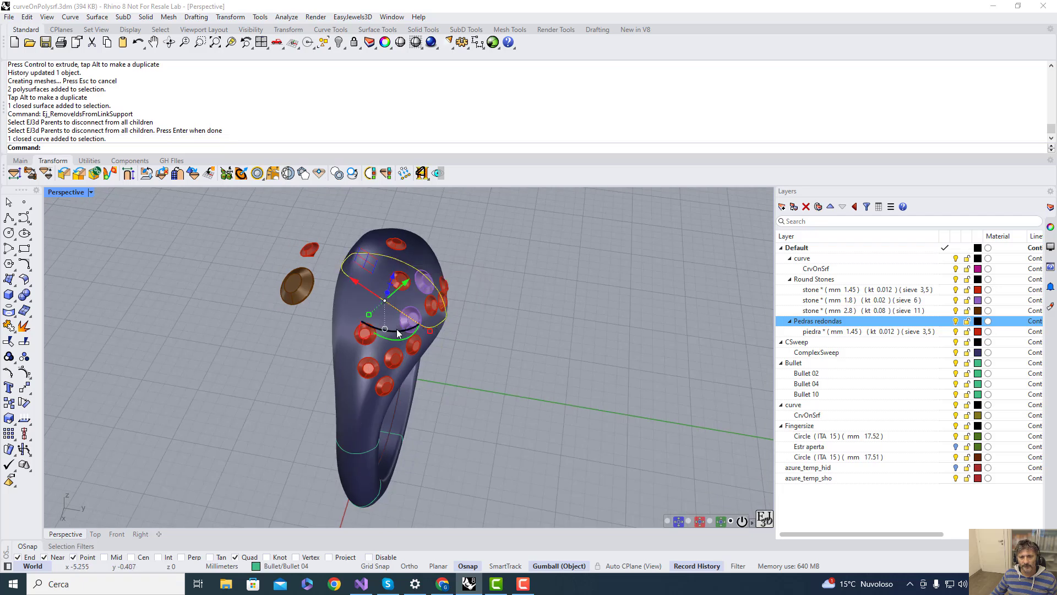
drag(408, 323, 407, 323)
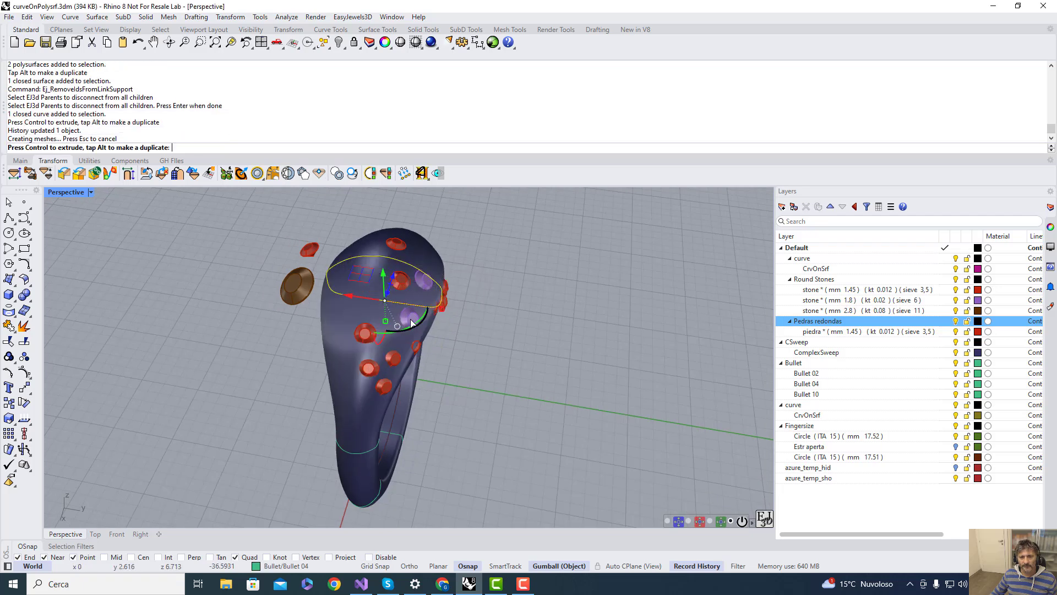
click(486, 298)
right_drag(457, 301, 425, 268)
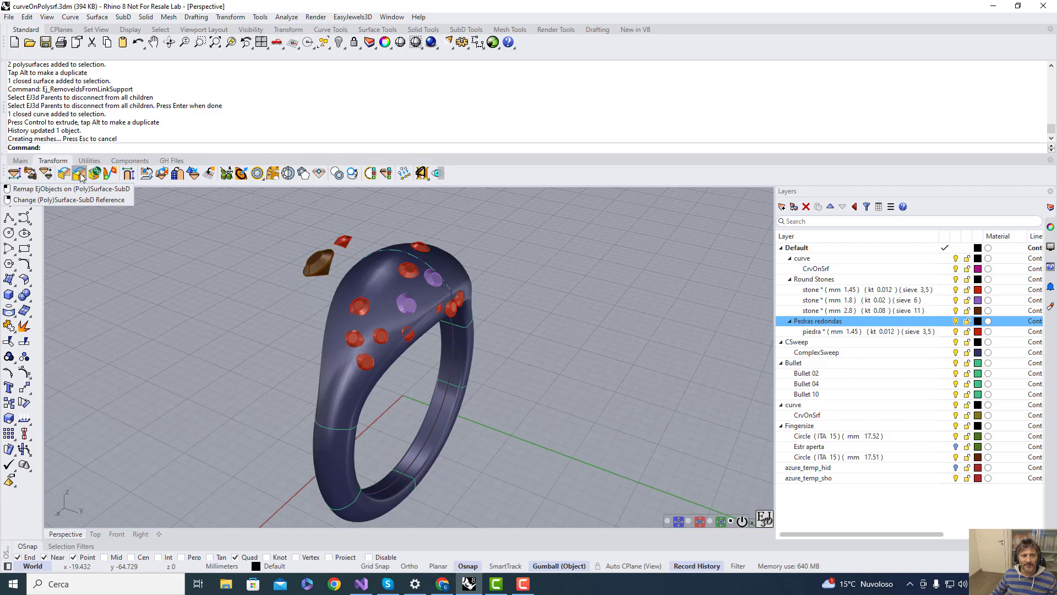
Remap all the stones, including the two detached ones, onto the ring using the ChangeSupport and GirdleHeight options
click(80, 176)
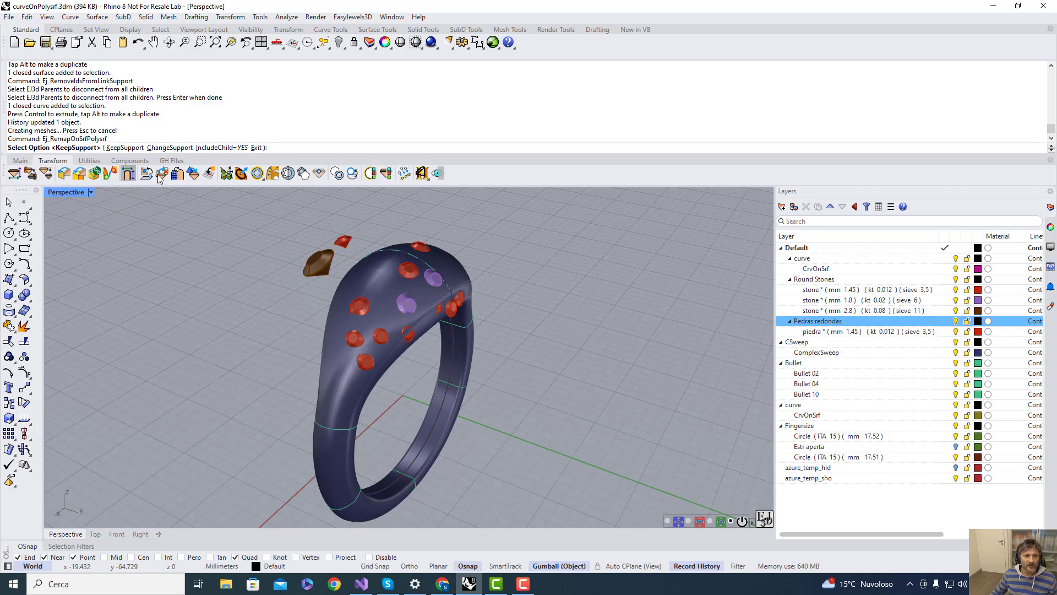
click(175, 148)
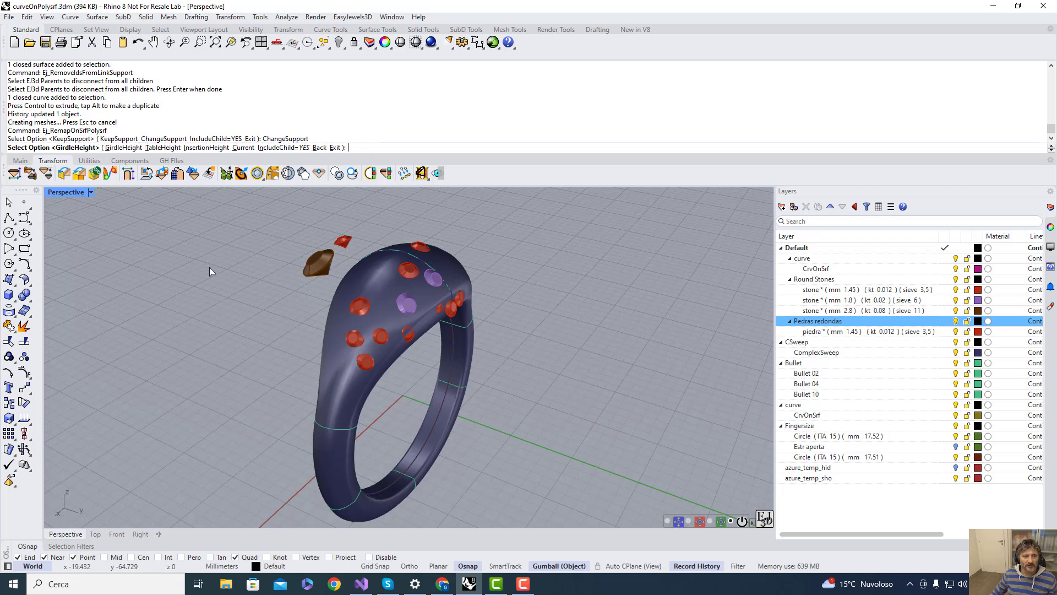
key(Return)
click(339, 386)
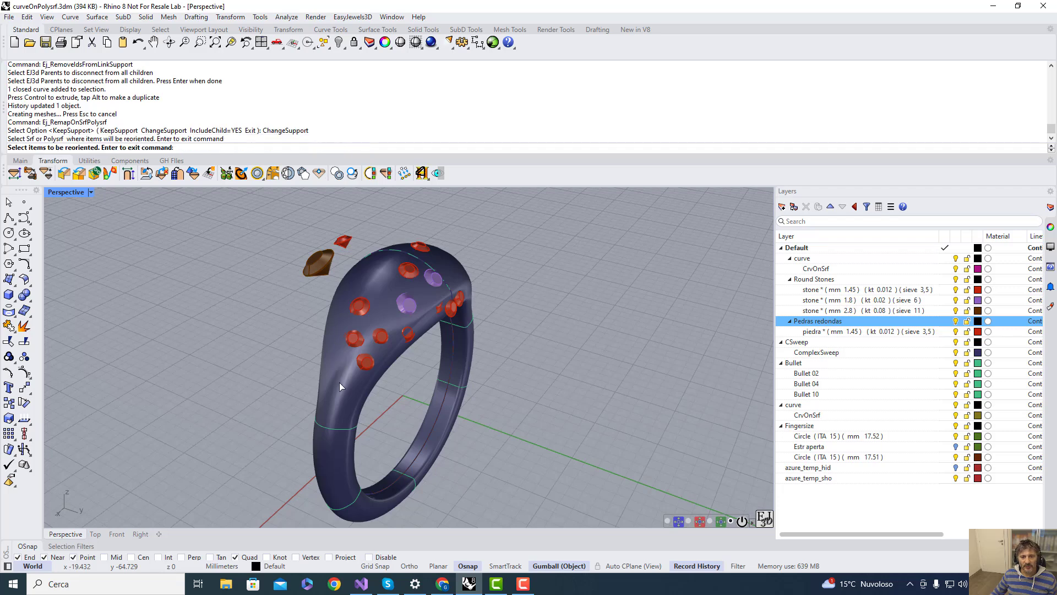
drag(240, 219, 475, 375)
key(Return)
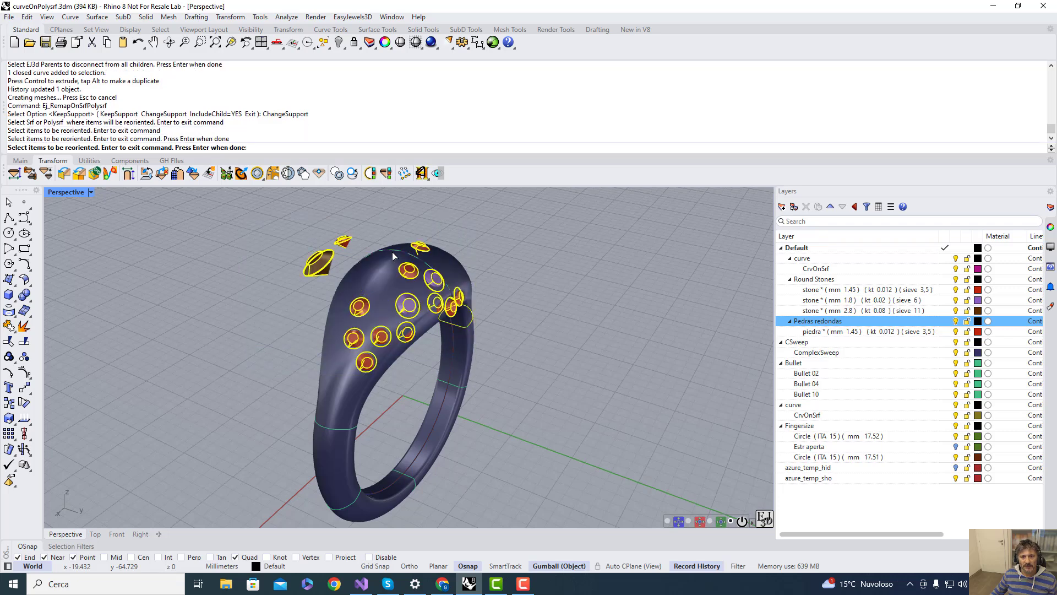
click(504, 268)
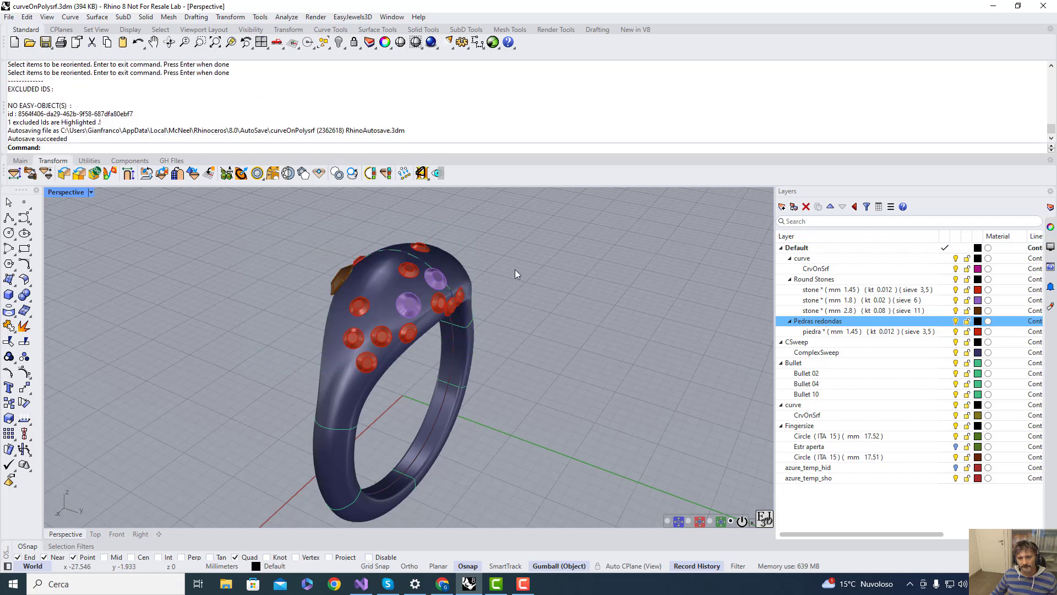
right_drag(402, 277, 279, 371)
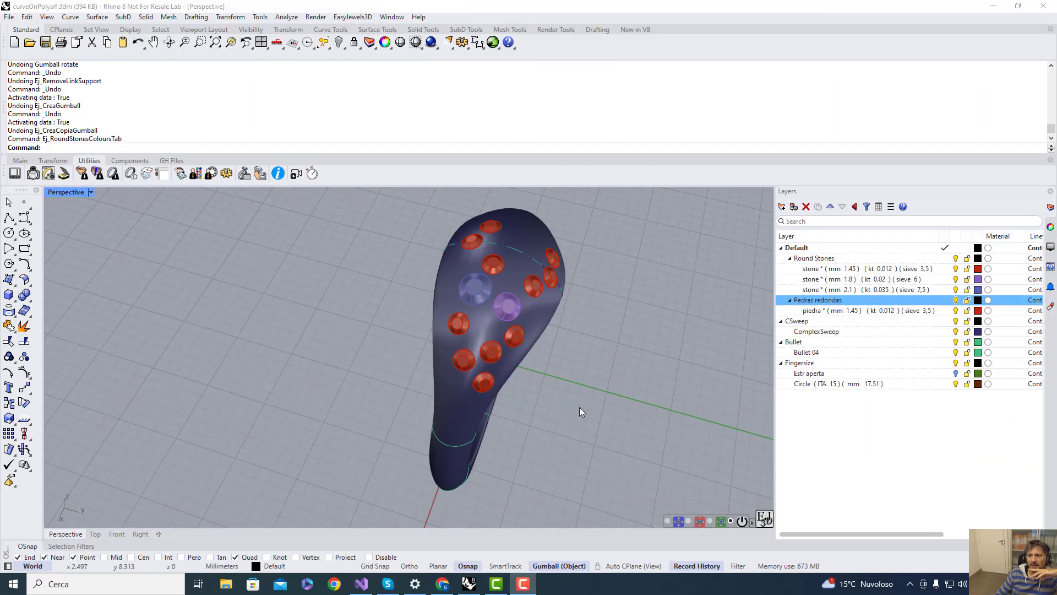
Check the layer colour of the 1.45 mm stones against the stones on the ring, leaving the colour as it is
right_drag(576, 378, 587, 351)
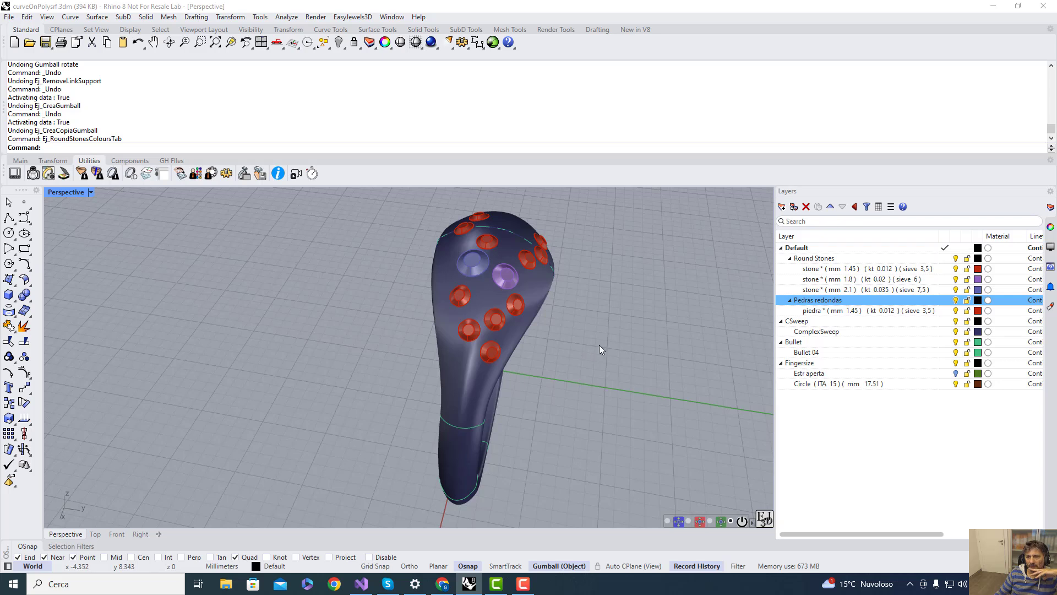
click(481, 249)
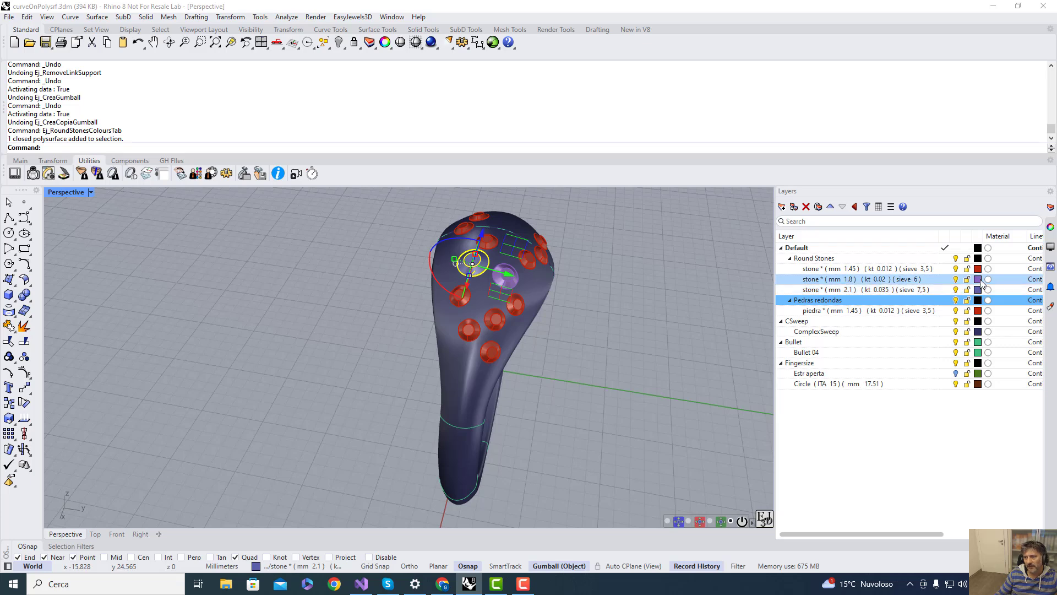
click(979, 270)
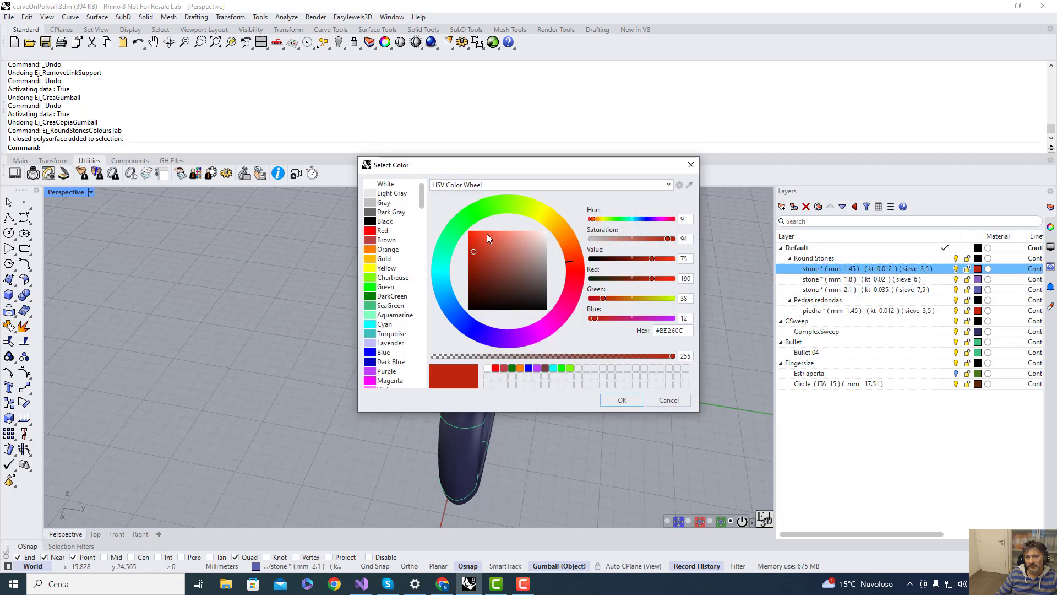
click(690, 165)
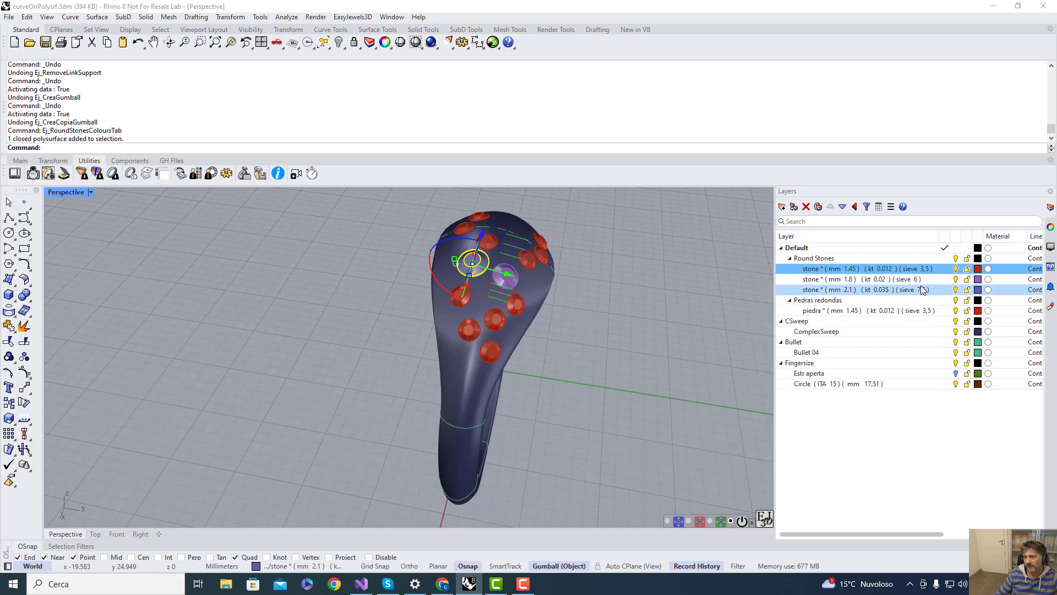
click(683, 289)
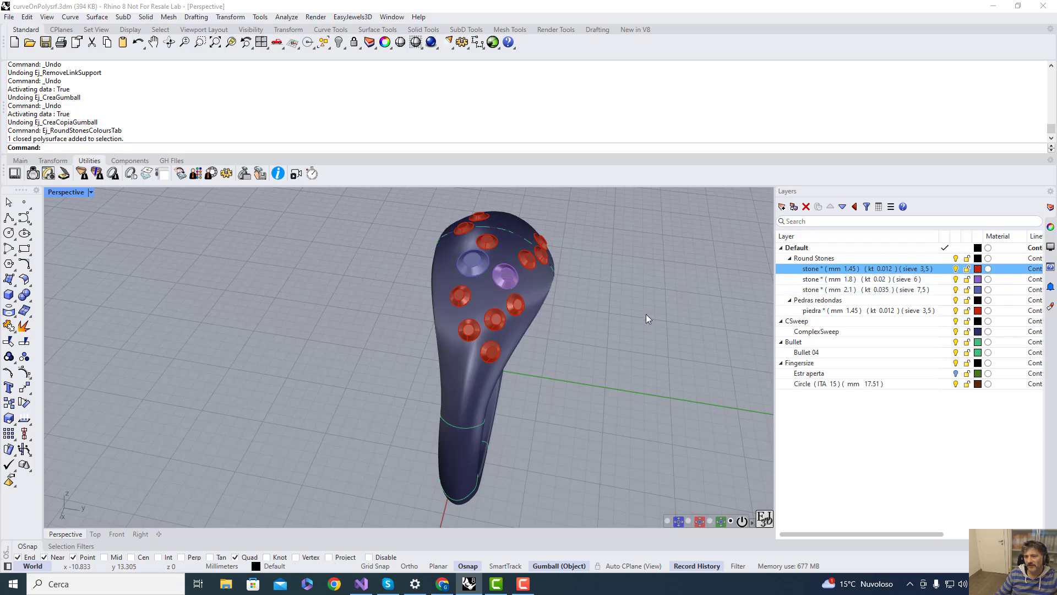
right_drag(640, 316, 556, 317)
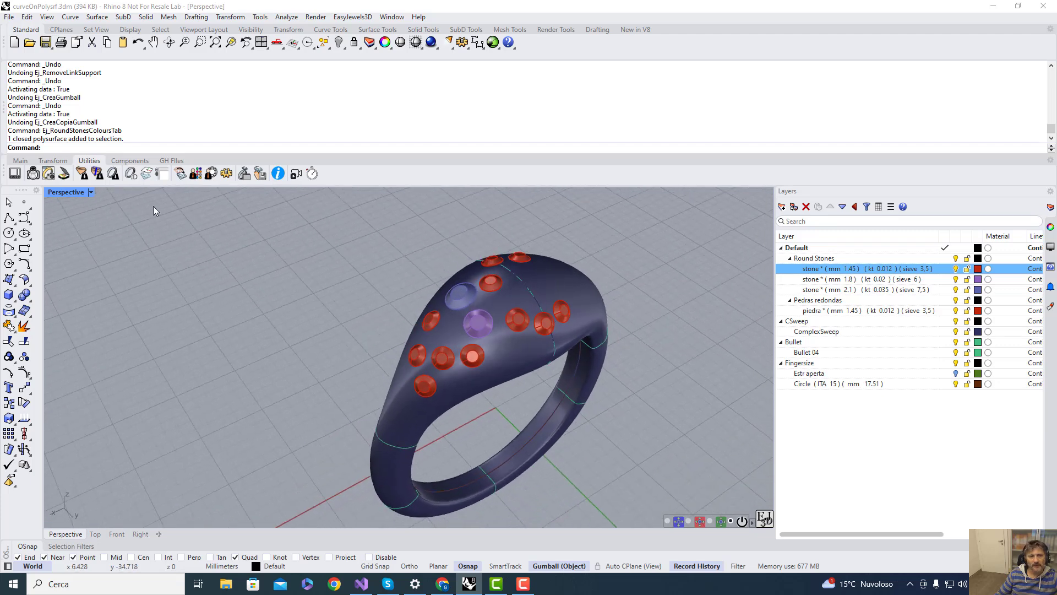
Recolour the mytab round-stone colour table with a fade from orange to dark blue and save the table
click(180, 174)
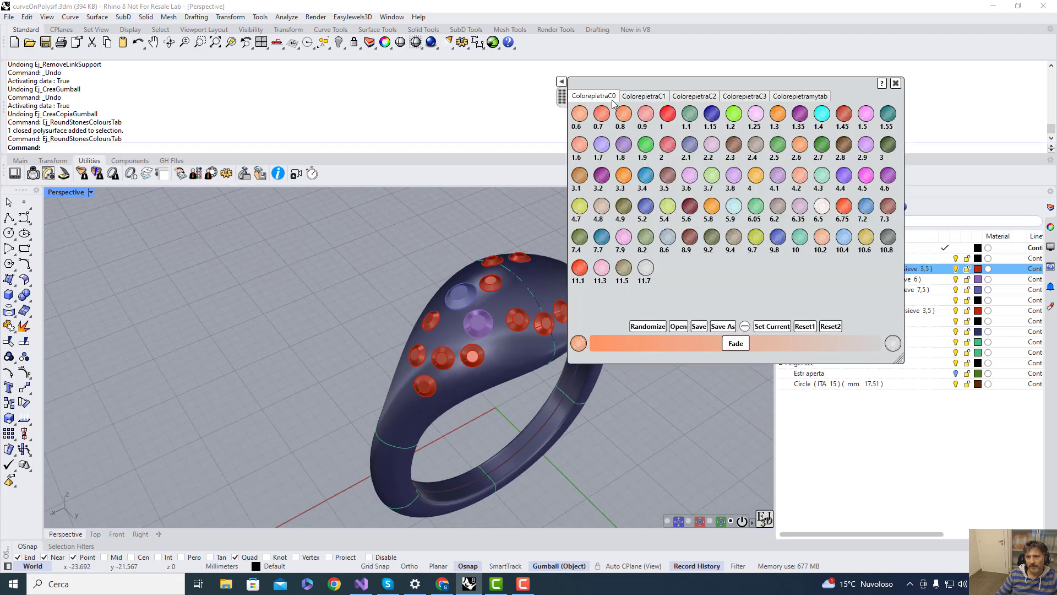
click(816, 98)
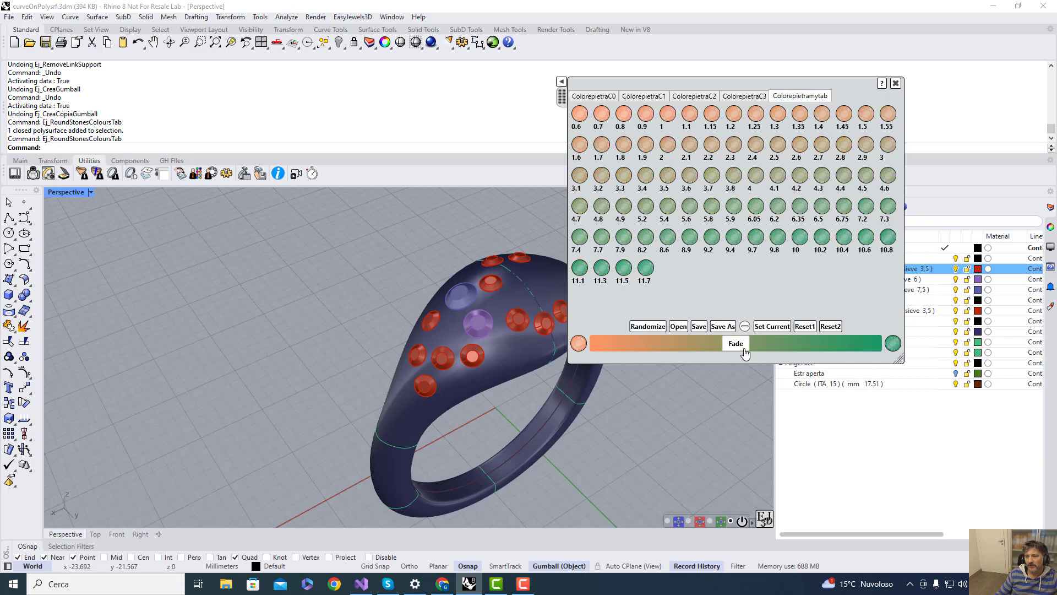
click(893, 344)
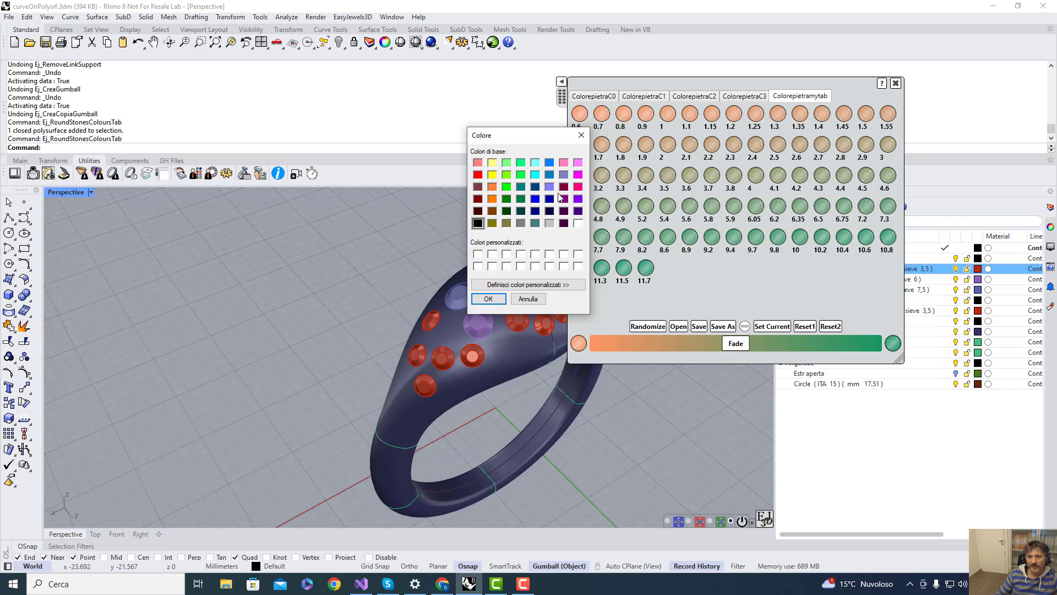
click(534, 186)
click(489, 298)
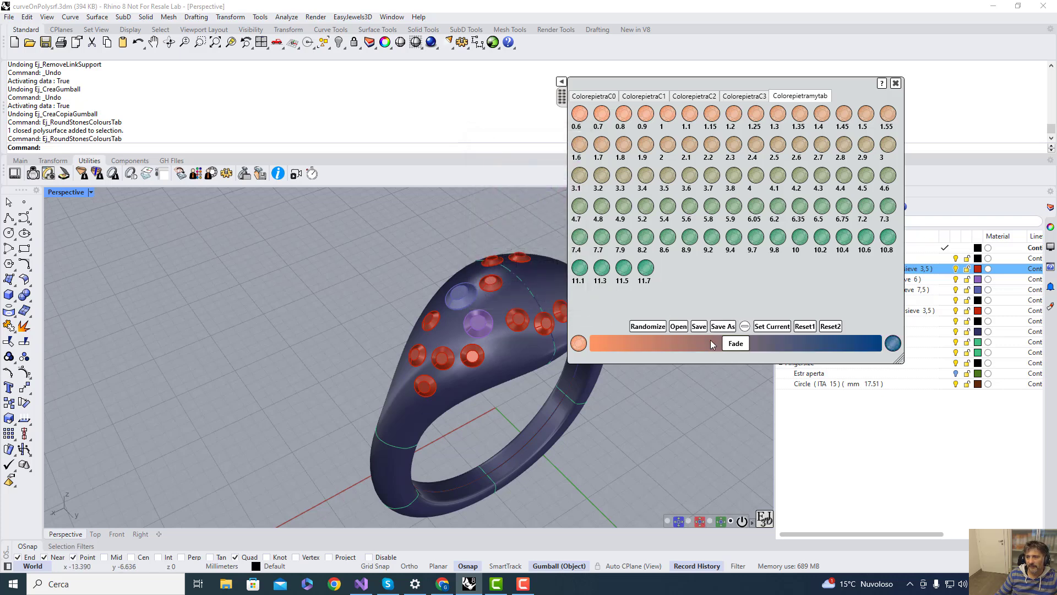
click(733, 344)
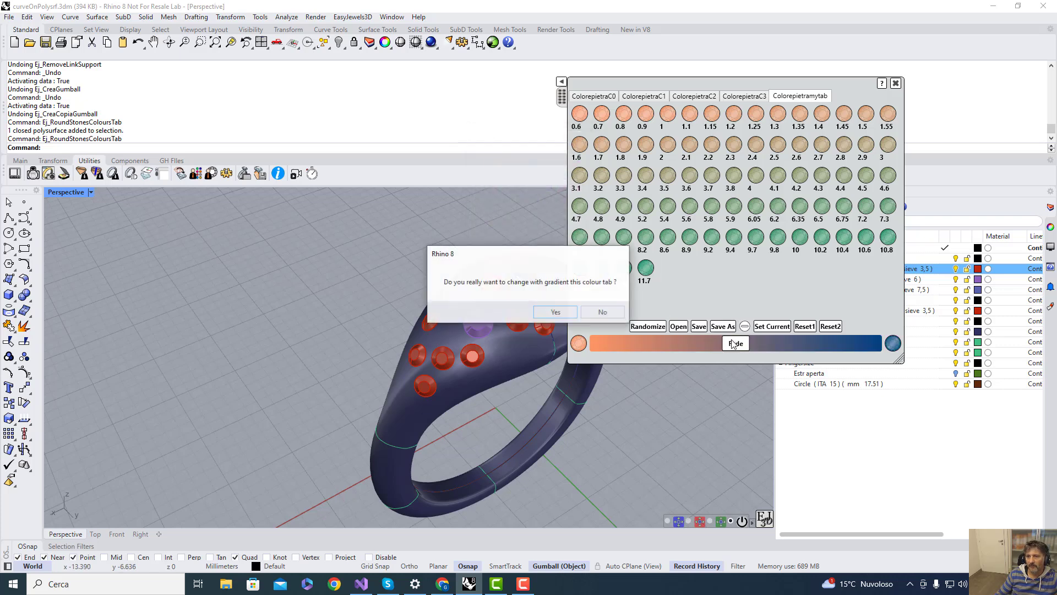
click(552, 314)
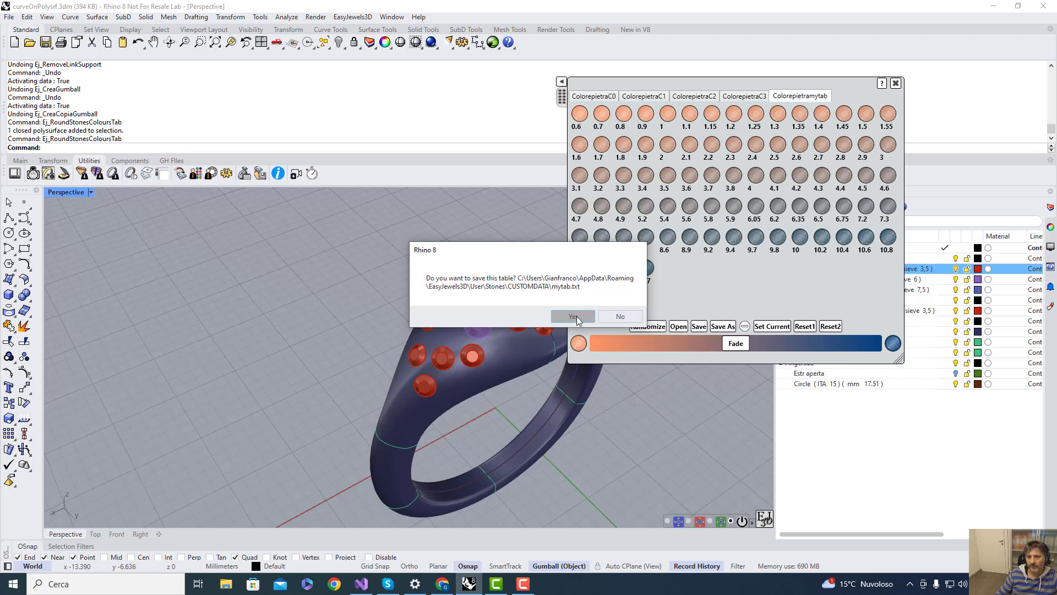
click(576, 316)
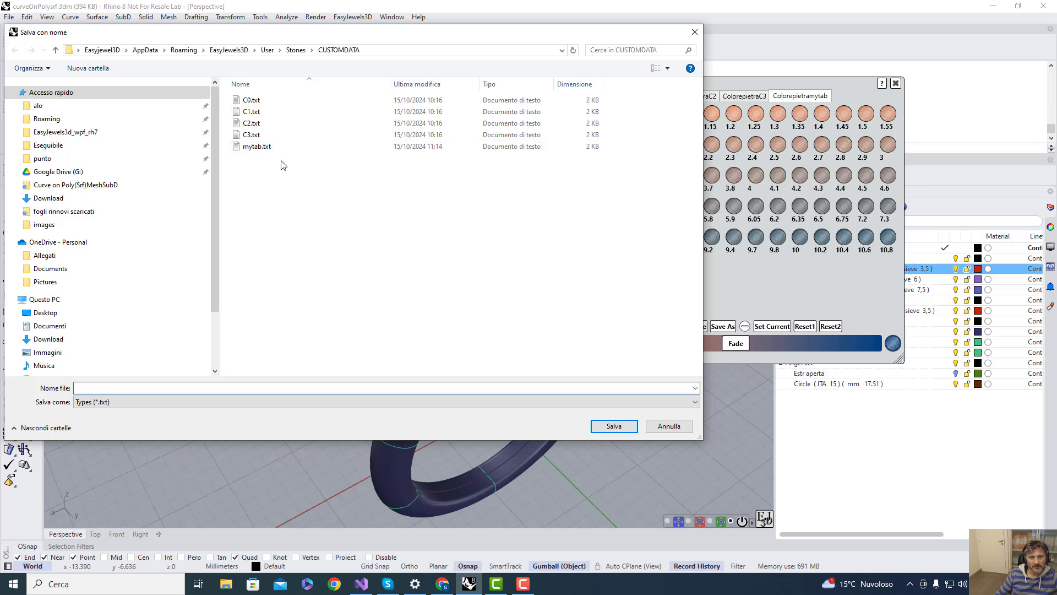
Save a copy of the faded round-stone colour table as mytab2 in the CUSTOMDATA folder
click(266, 147)
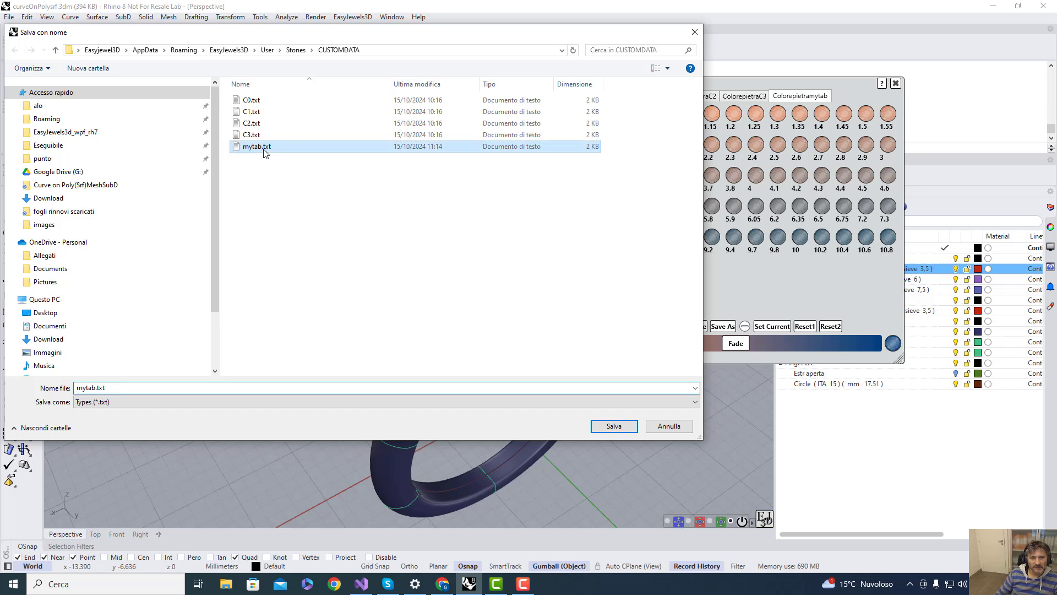
double_click(106, 388)
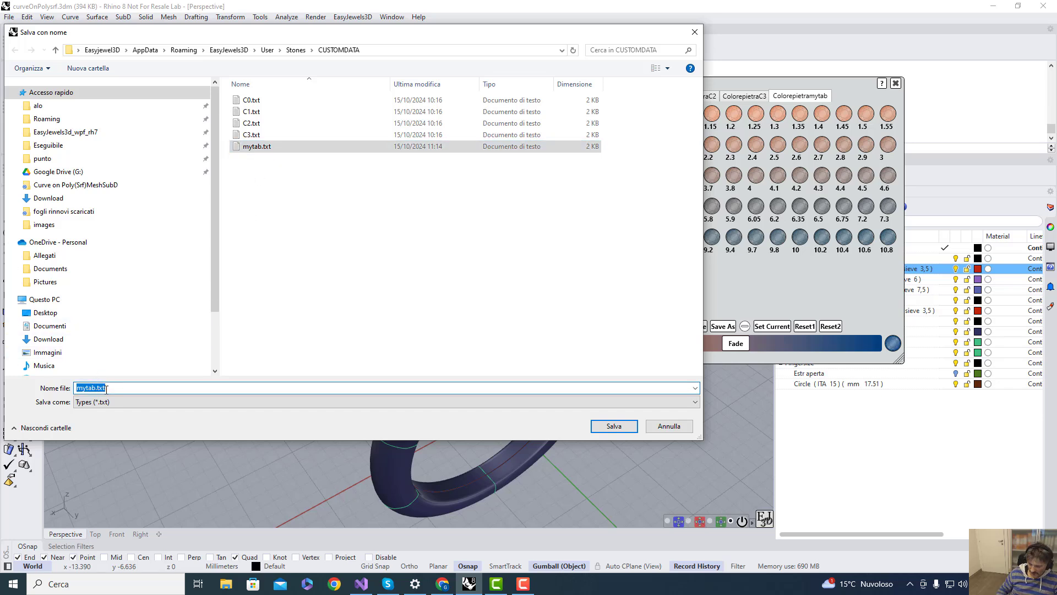
key(Left)
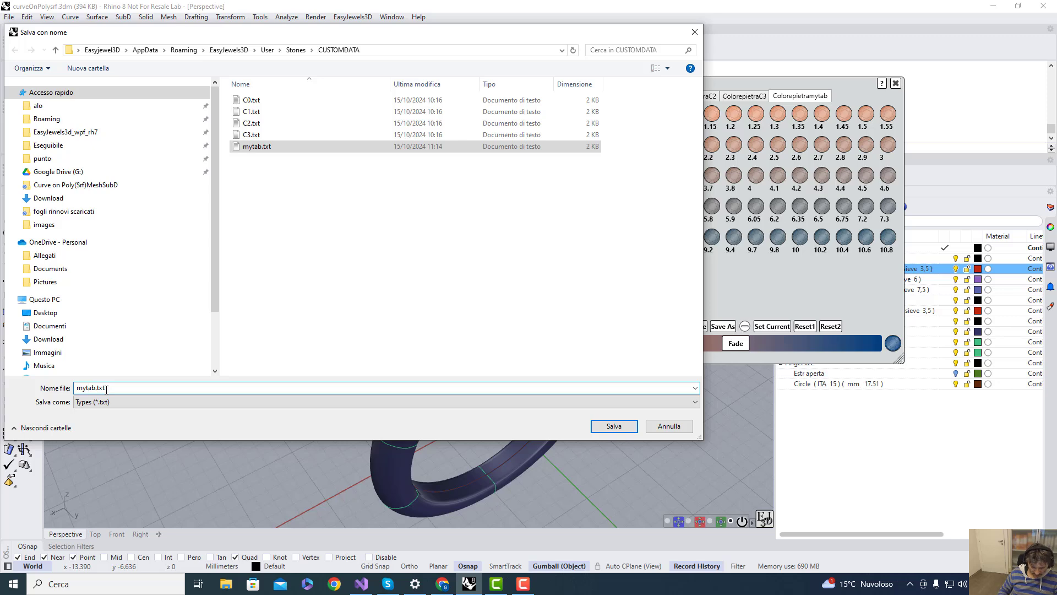
key(Return)
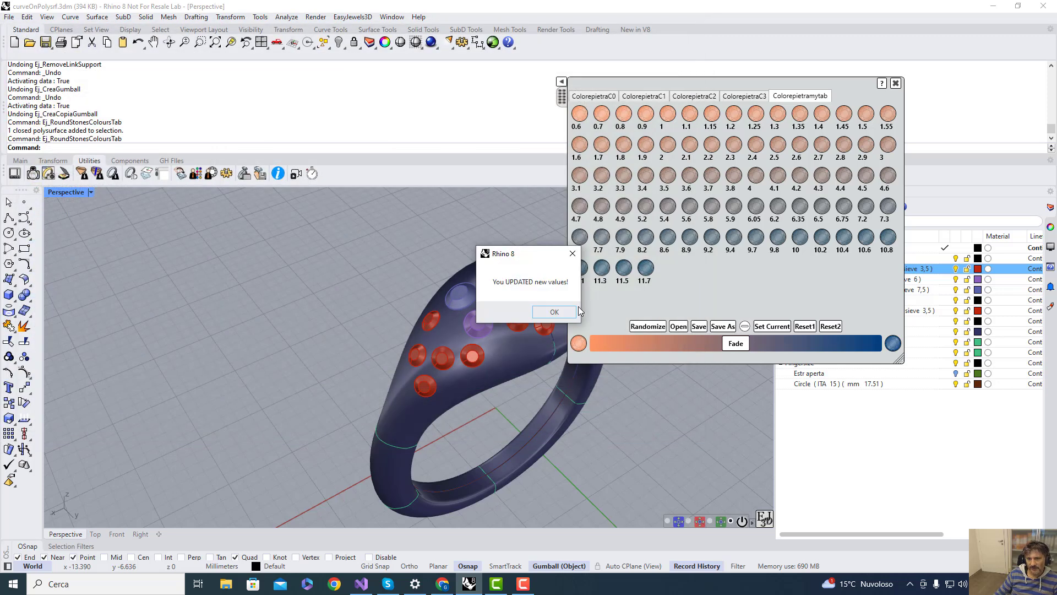
key(Return)
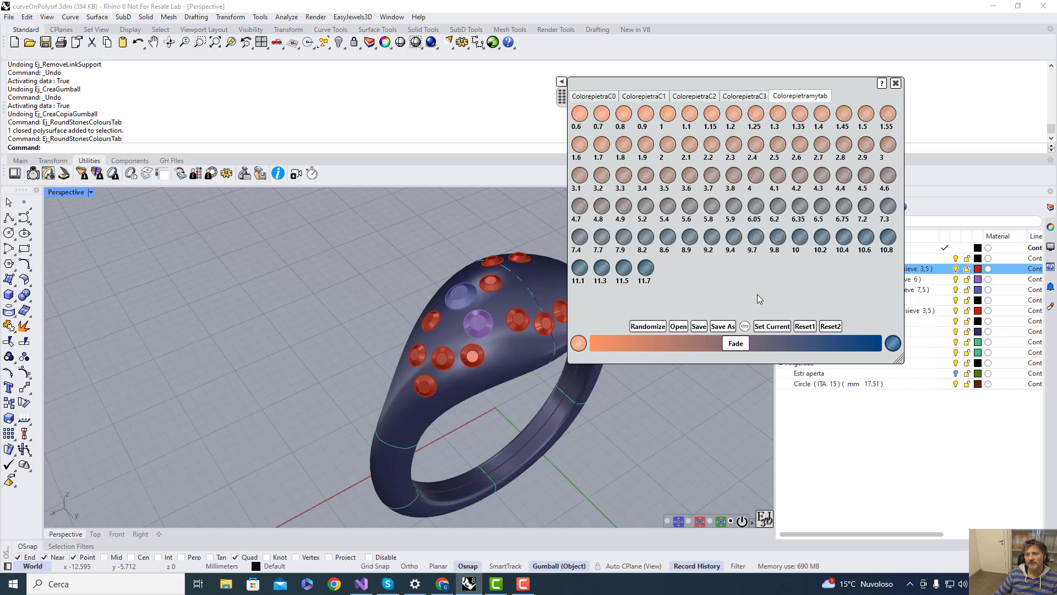
Set the ColorepietraC1 colour table as current and check the stones and their layers in the new colours
drag(562, 104, 639, 78)
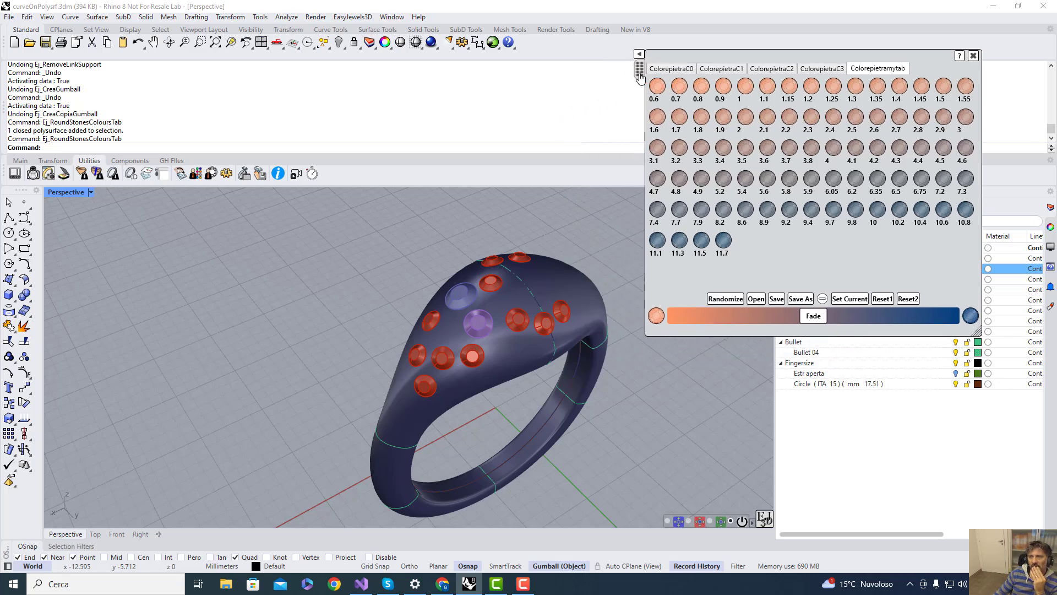
click(710, 69)
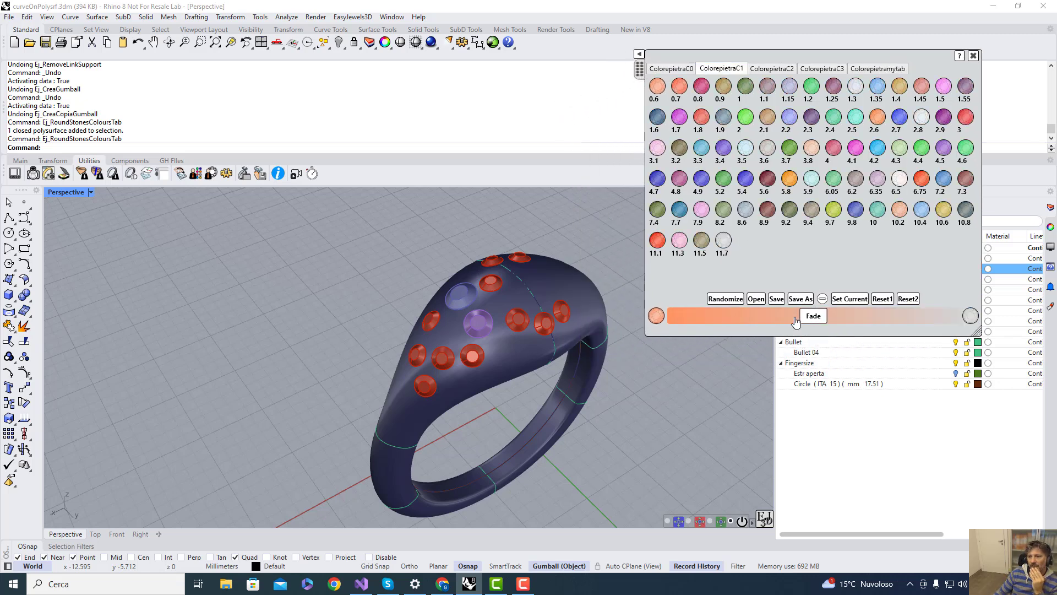
click(850, 299)
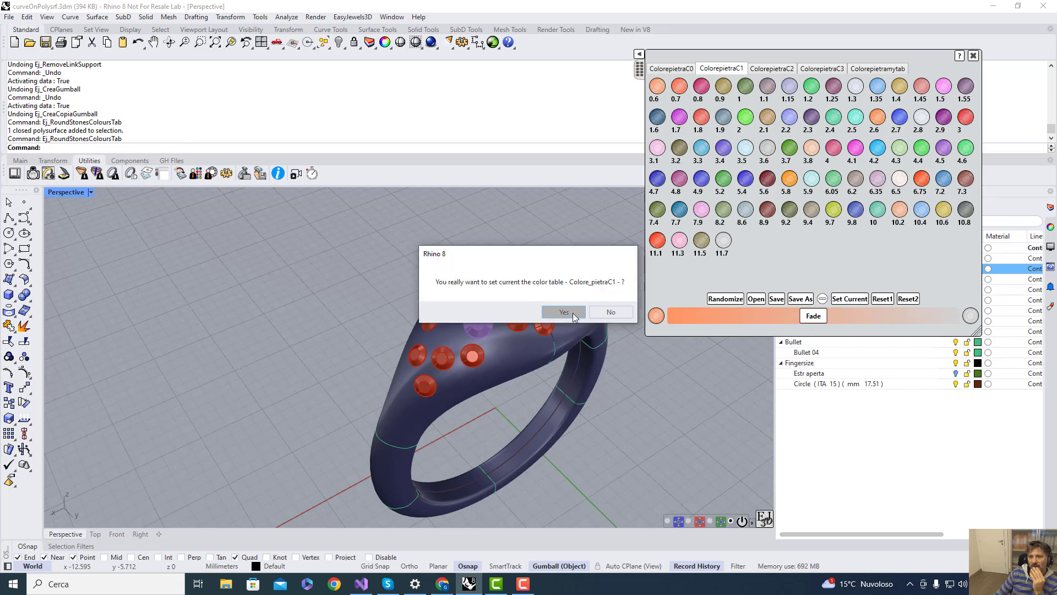
click(572, 313)
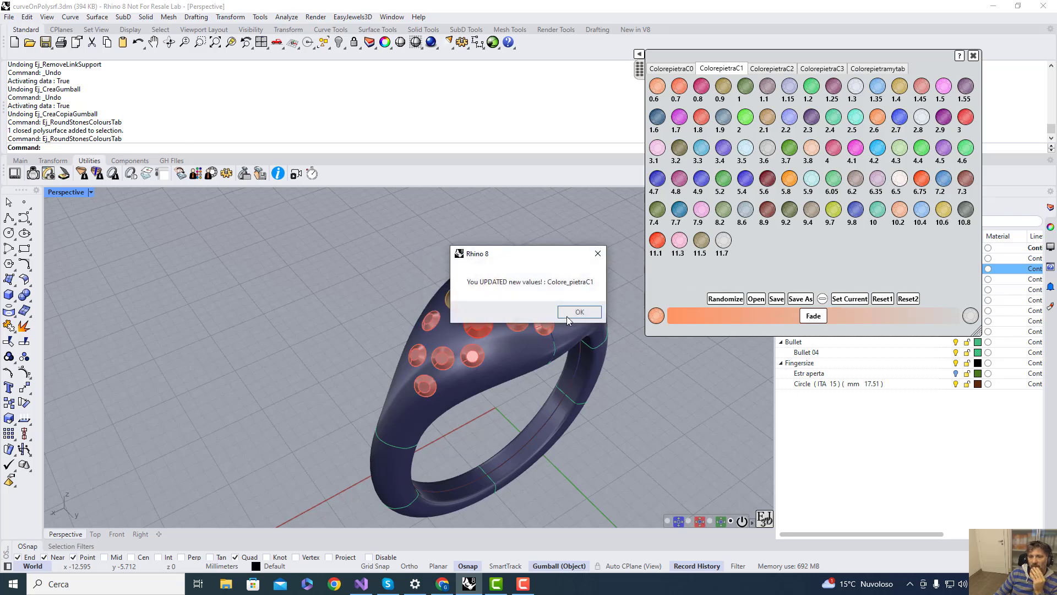
click(568, 318)
drag(638, 67, 19, 91)
right_drag(446, 376, 578, 387)
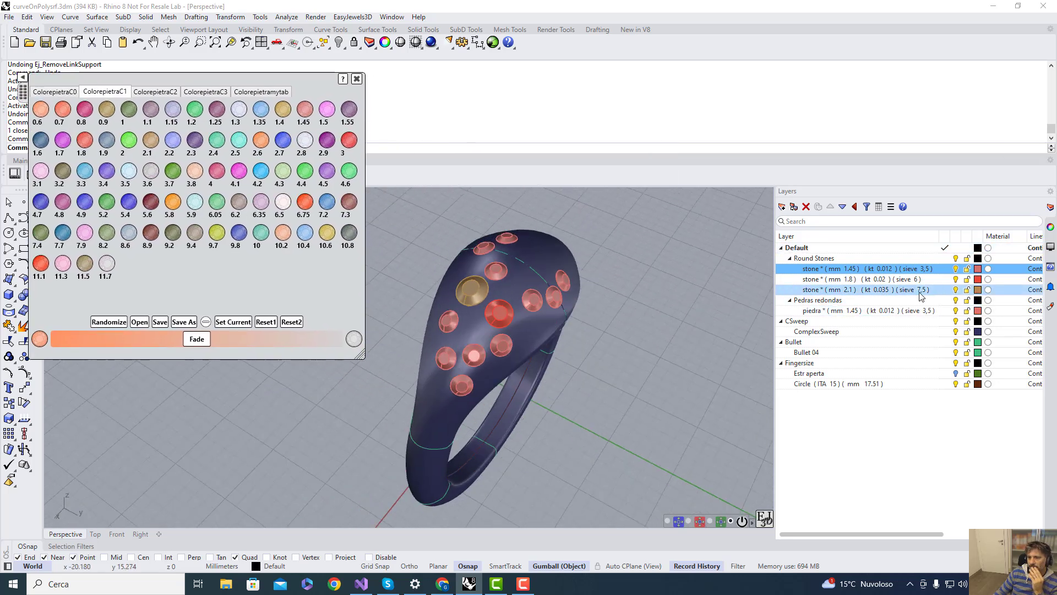
Set the Colorepietramytab colour table as current for the stones and close the colour table editor
click(272, 95)
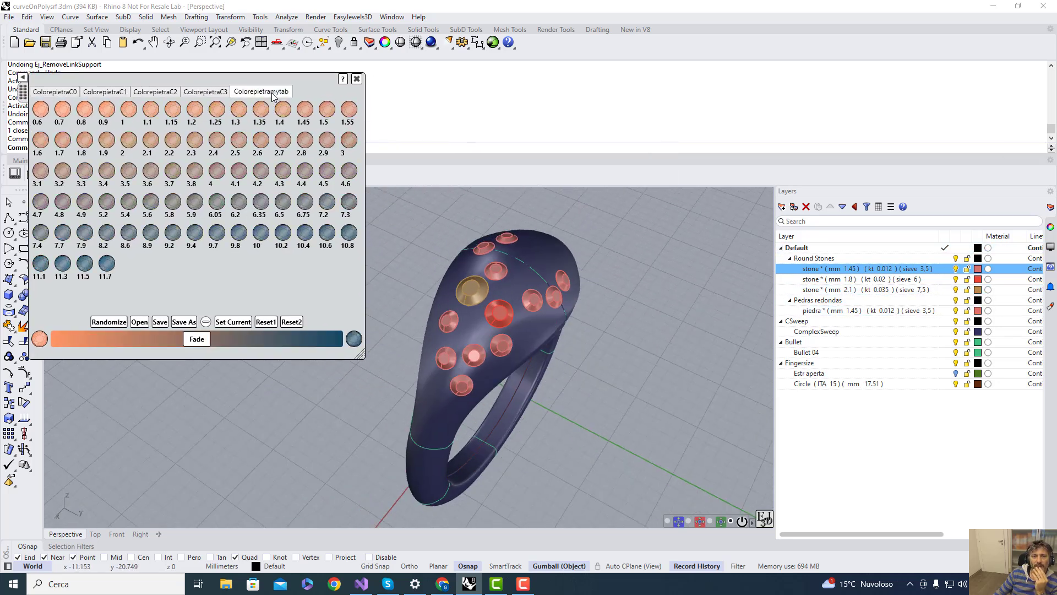
click(242, 323)
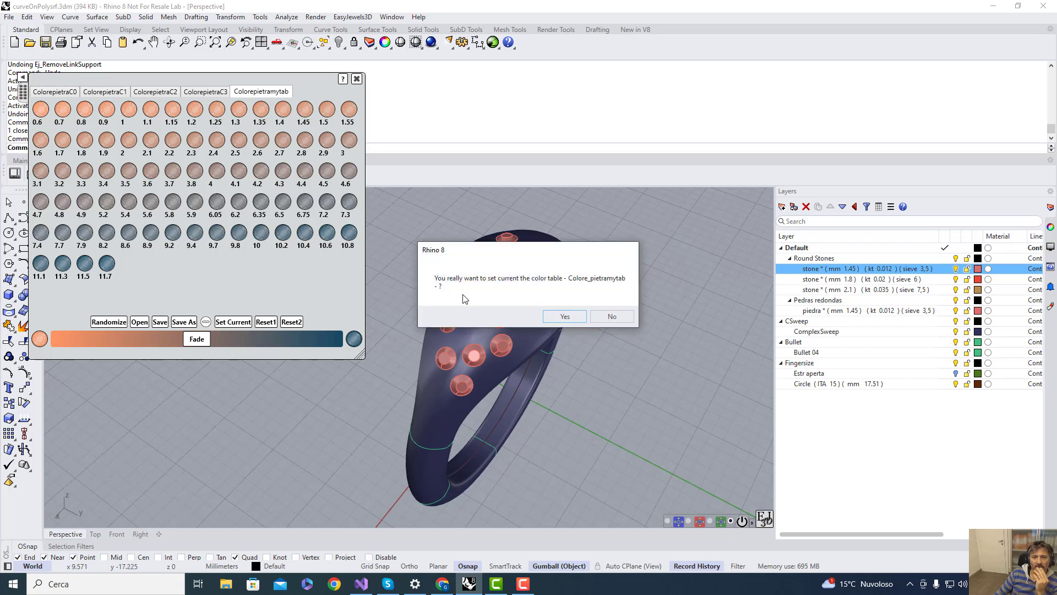
click(561, 316)
click(581, 304)
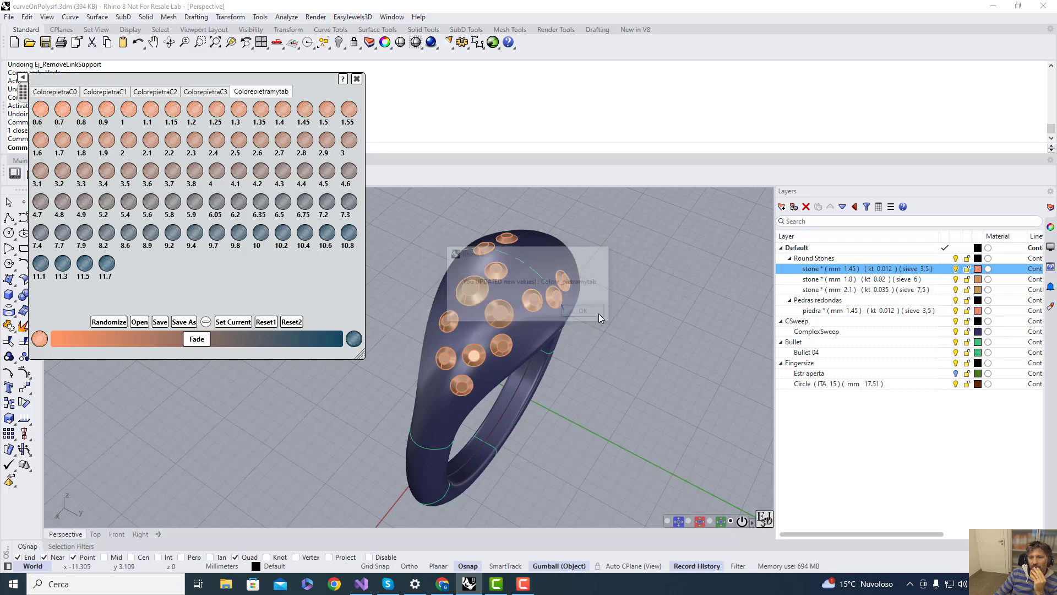
mouse_move(634, 320)
right_down()
mouse_move(625, 342)
mouse_move(630, 333)
right_up()
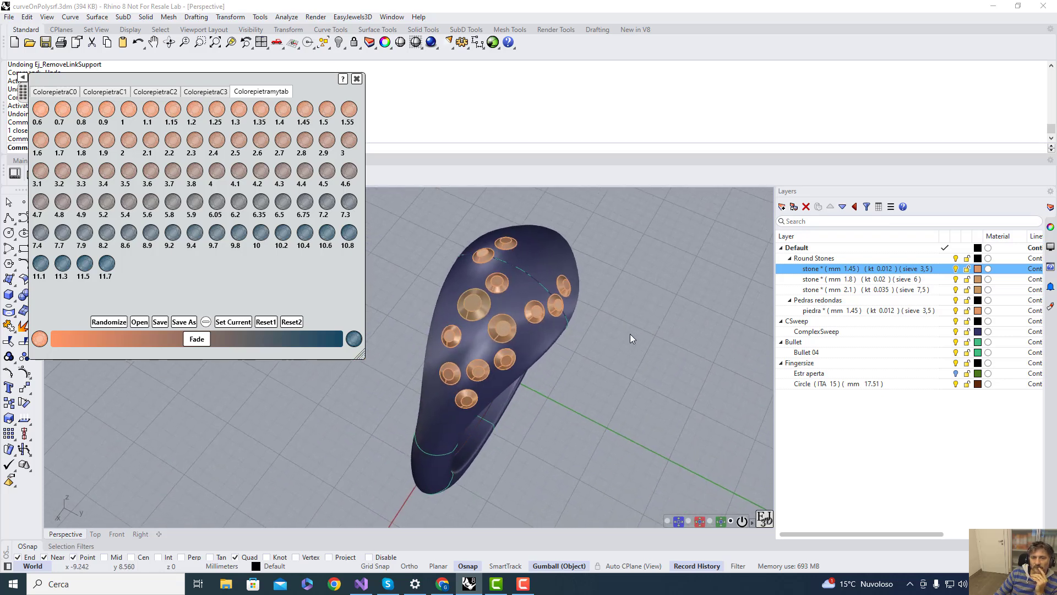
click(357, 78)
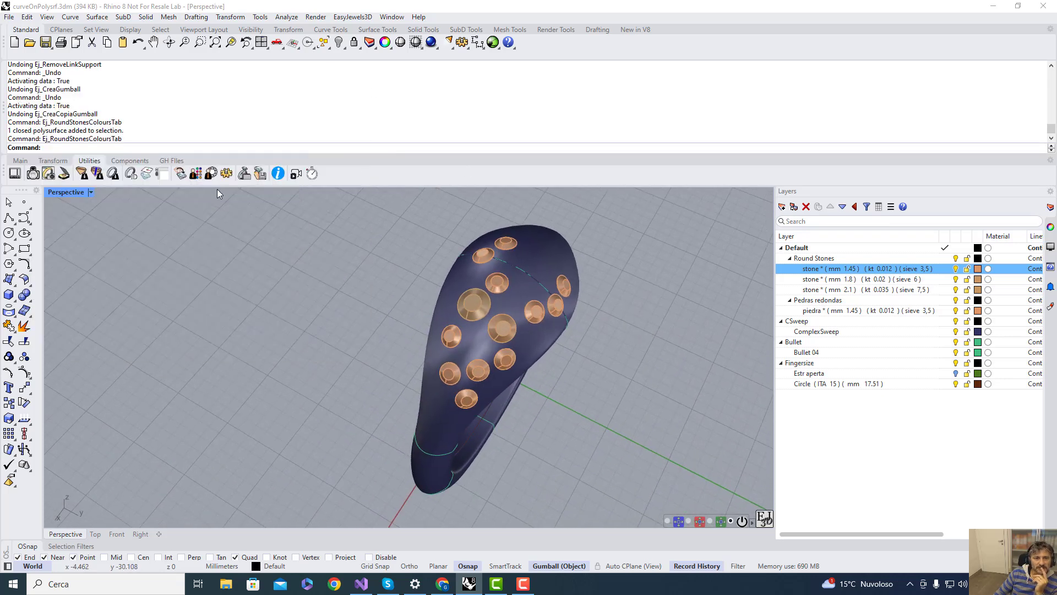
Recolour all the stone layers with a single colour using ColoursToEasyLayers with ColorOption set to OneColour
click(53, 160)
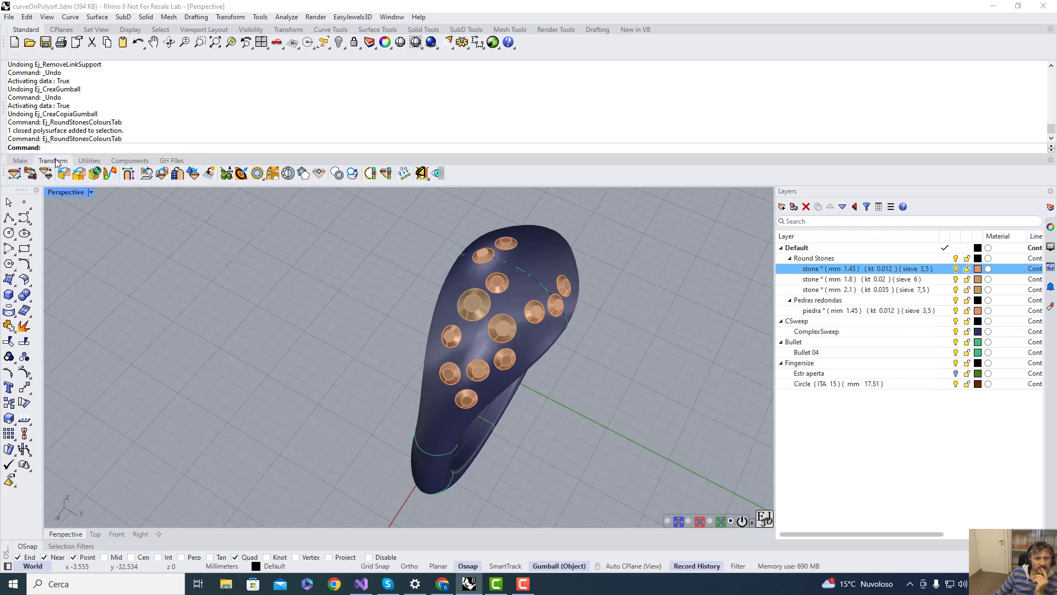
click(385, 174)
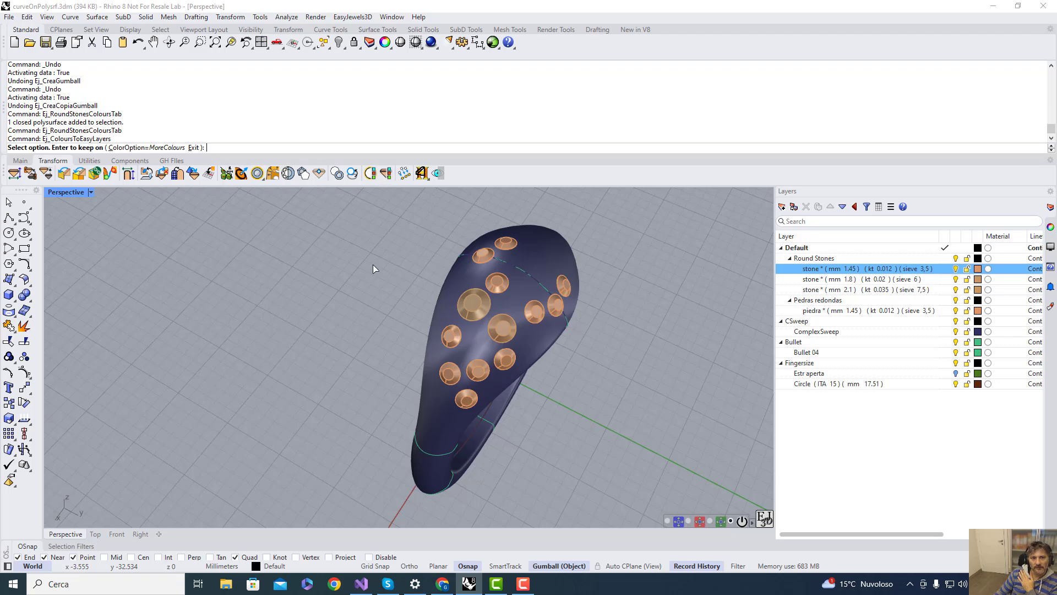
click(127, 147)
right_click(186, 238)
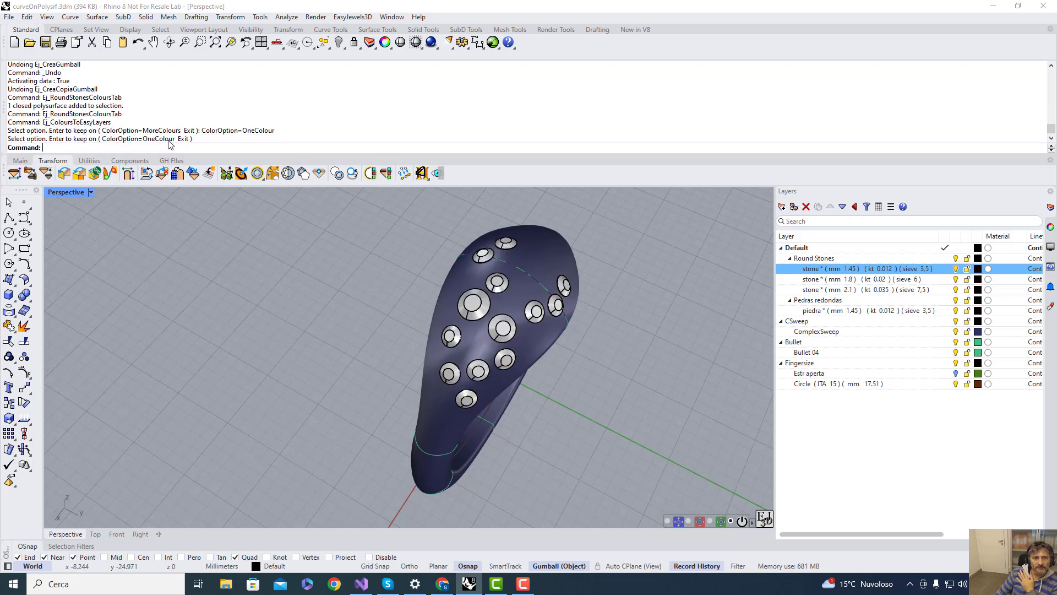
Recolour the stone layers by size with ColoursToEasyLayers set to MoreColours, using the Colore_pietraC0 table
right_click(349, 246)
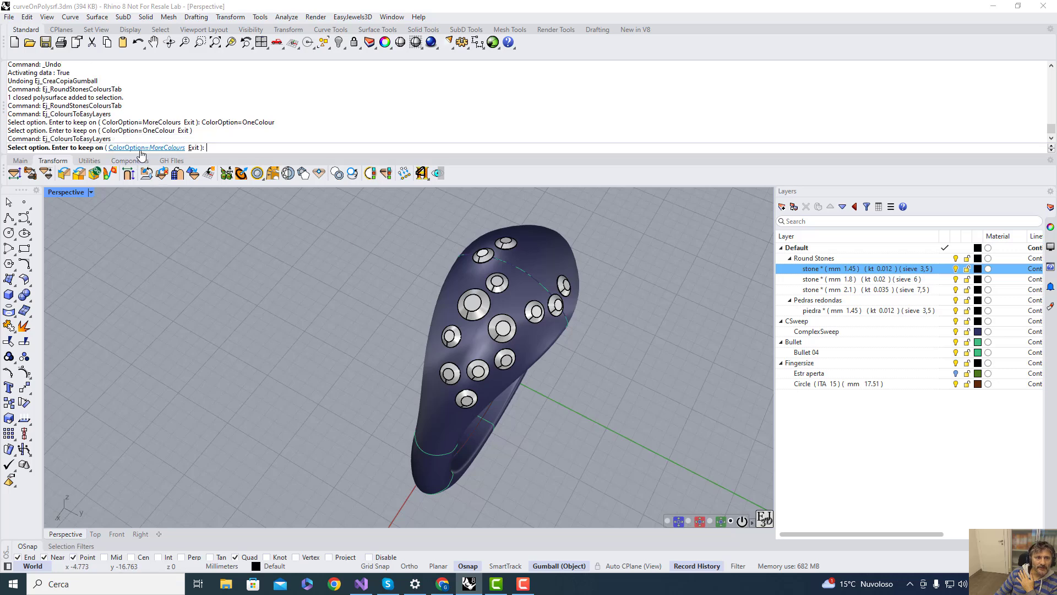
click(142, 148)
click(144, 148)
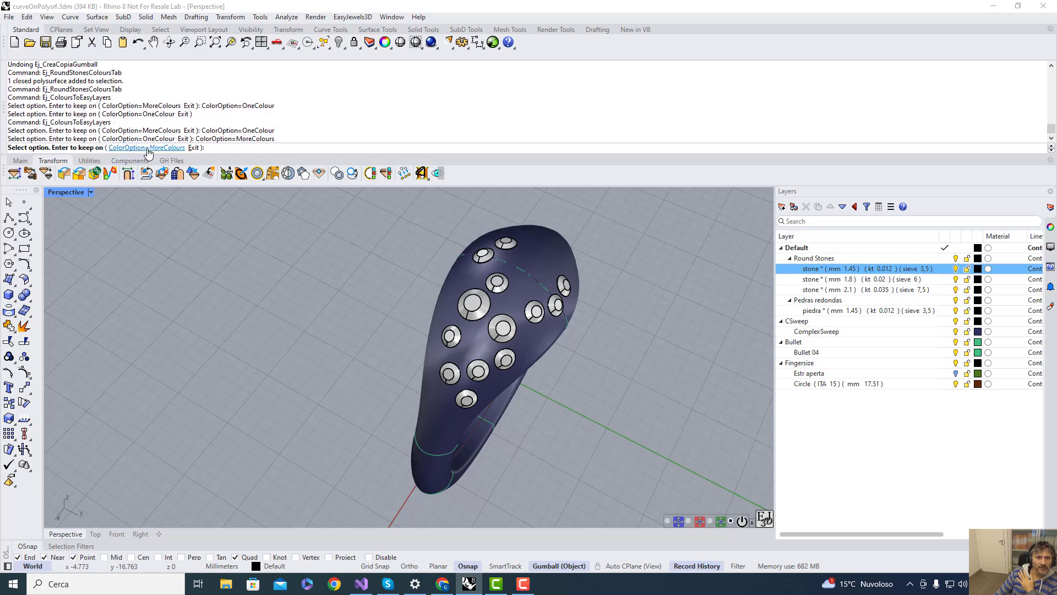
right_click(215, 241)
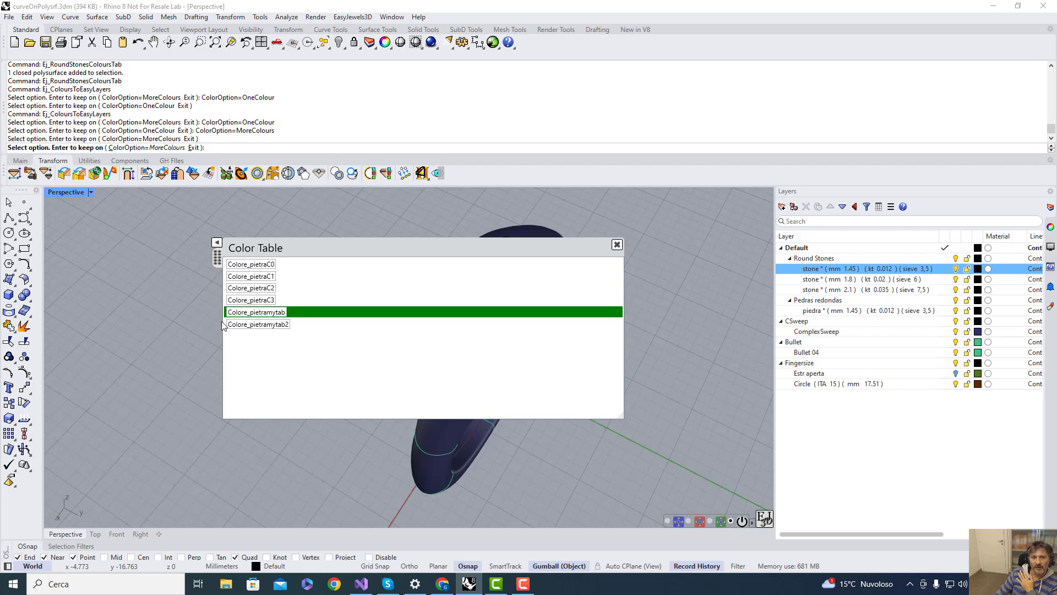
double_click(267, 264)
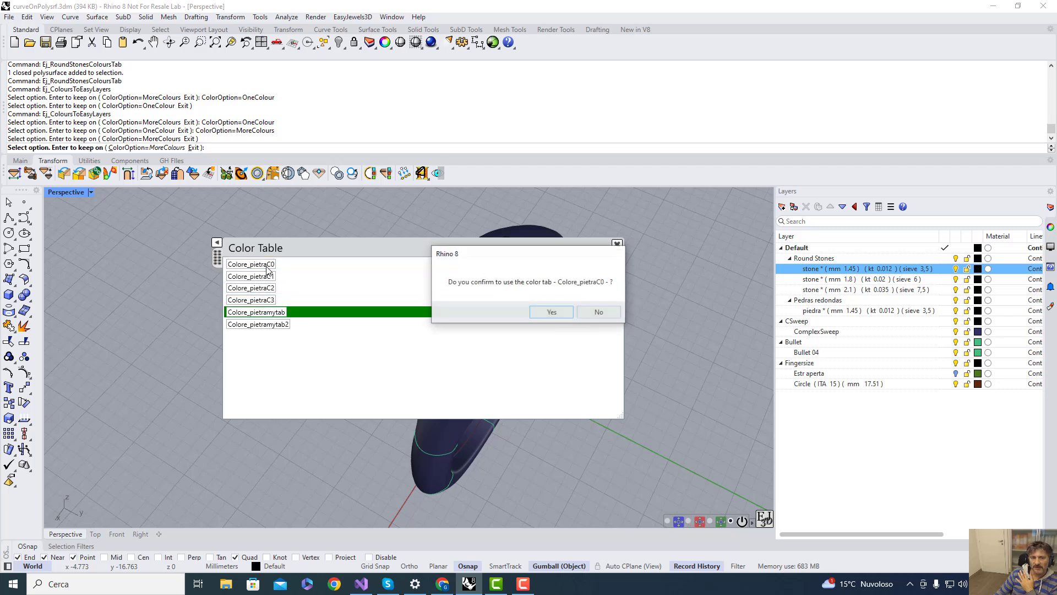
click(548, 311)
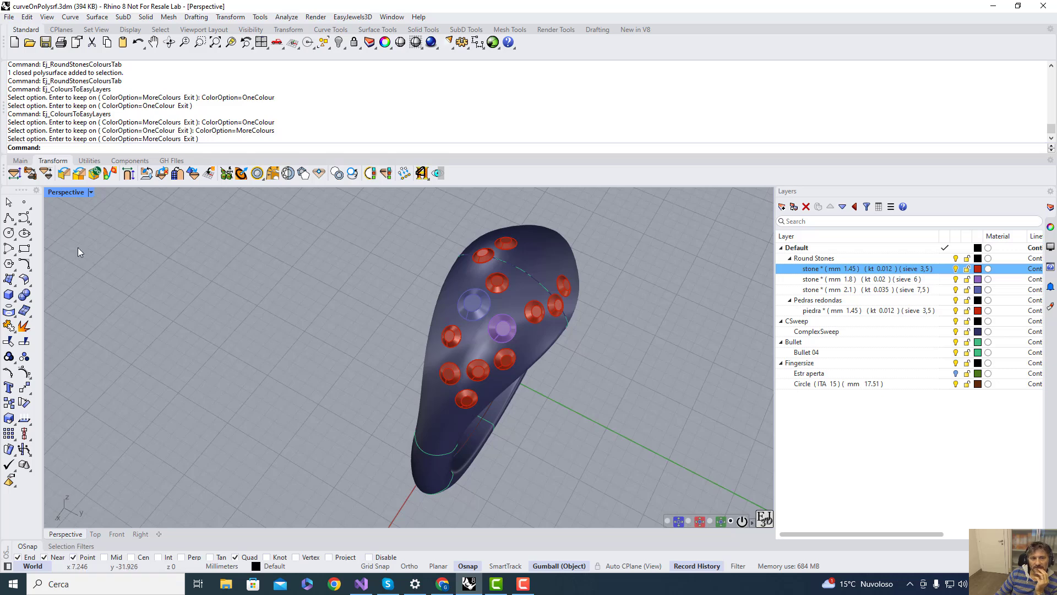
Run the stones-on-surface command with the ring as support to review its shortcut options, and close it without placing stones
click(20, 161)
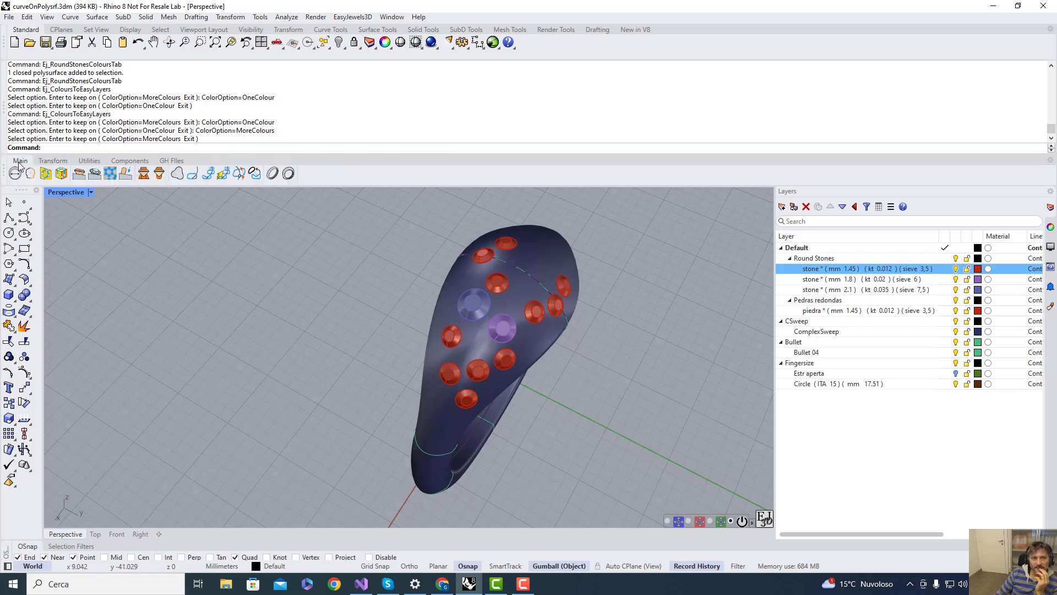
click(79, 174)
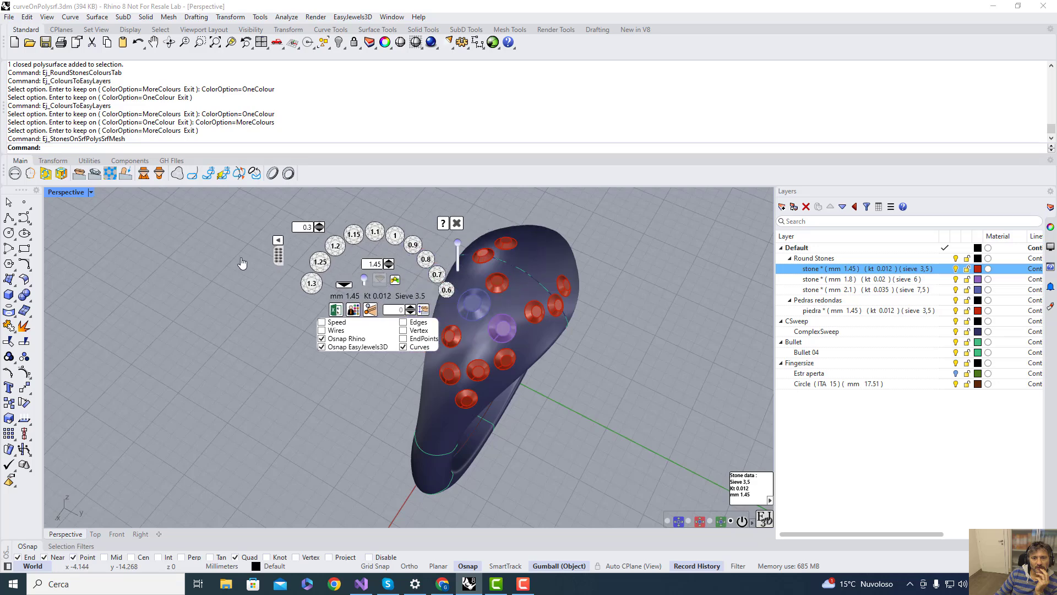
drag(242, 263, 182, 258)
click(284, 276)
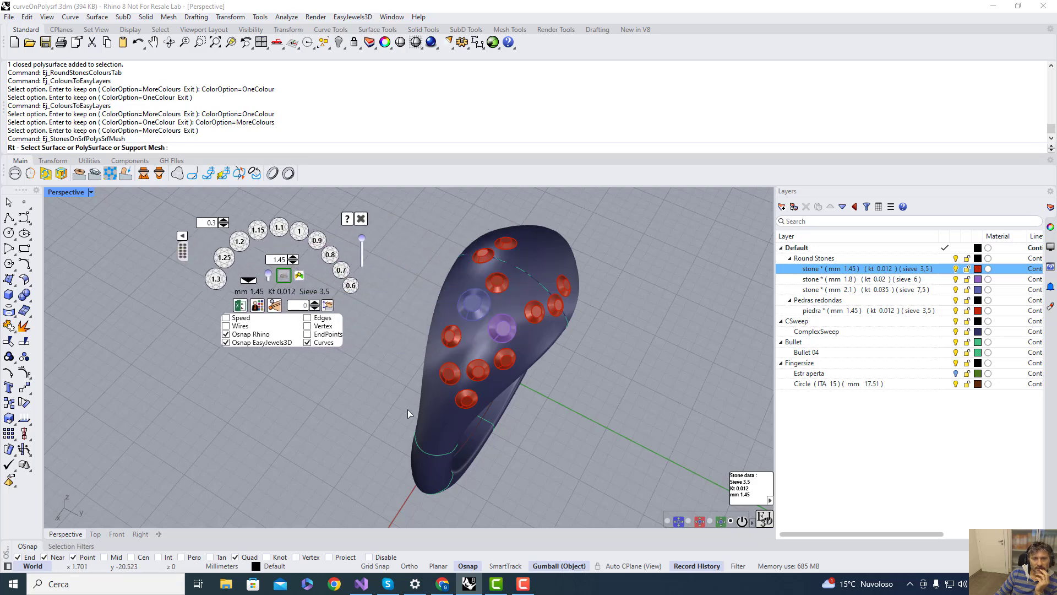
click(451, 444)
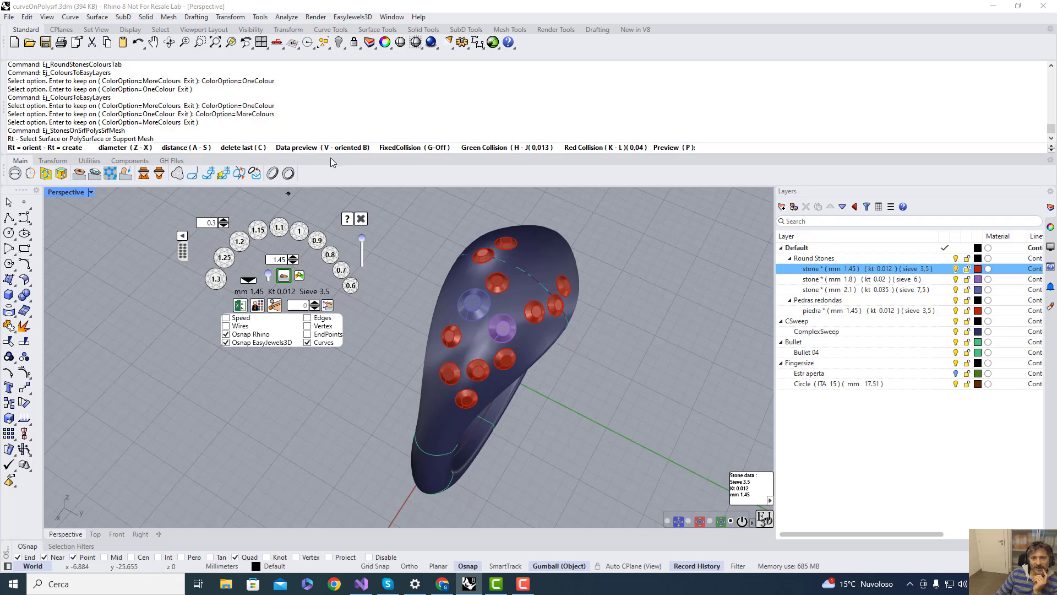
click(361, 219)
Try to assign x as the shortcut for increasing the distance between stones in the EasyJewels3D Stones preferences
click(89, 161)
click(231, 174)
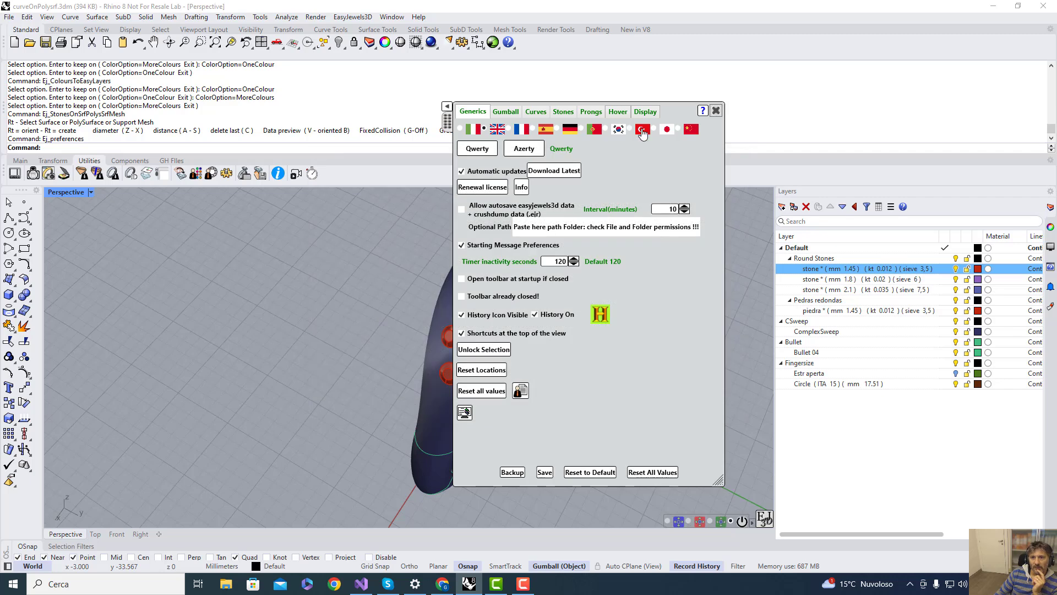
click(563, 112)
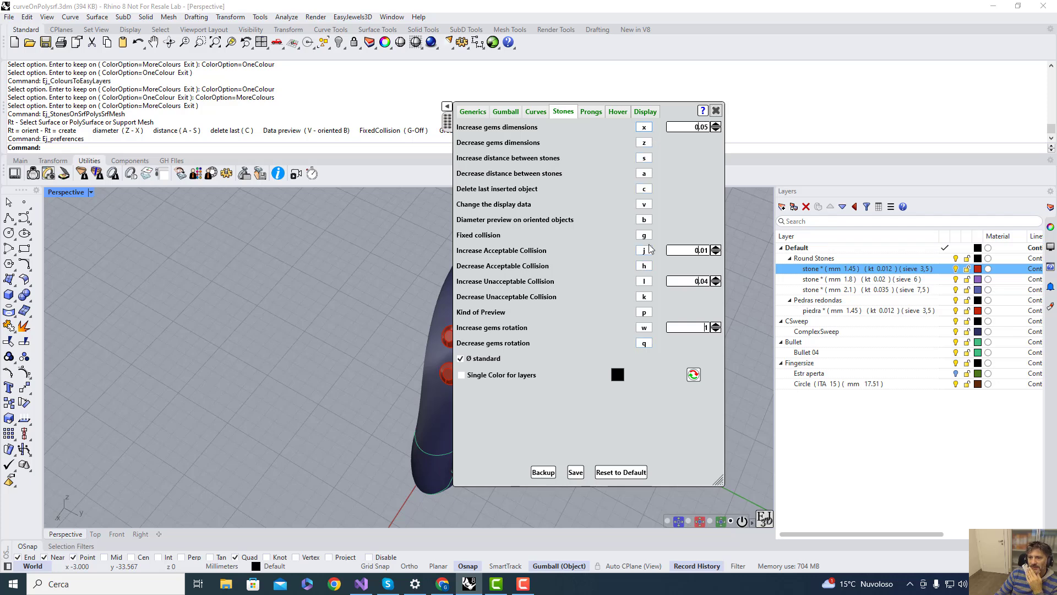
click(645, 159)
text(x)
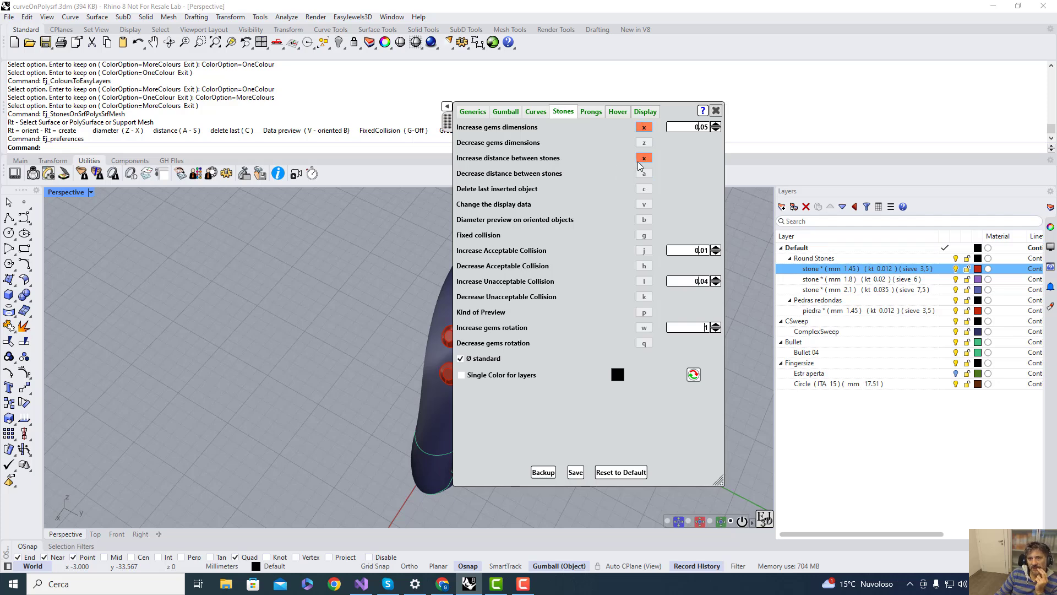
Reset the Stones preferences to their default values
click(611, 478)
click(579, 319)
click(611, 316)
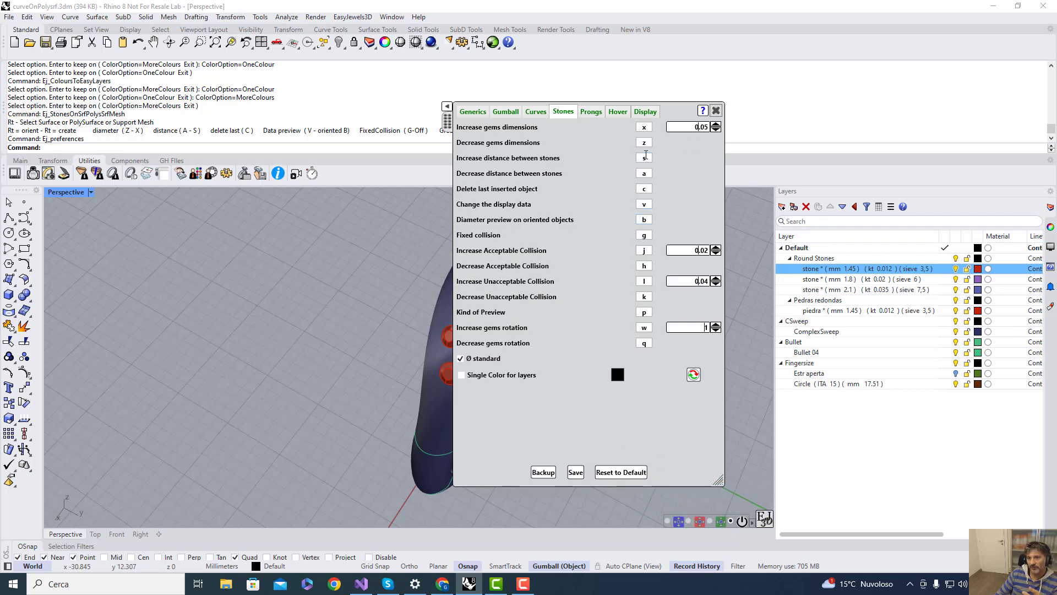
Examine the shortcut settings in the Gumball, Curves, Prongs, Hover, Display and Stones preferences
click(506, 112)
click(536, 111)
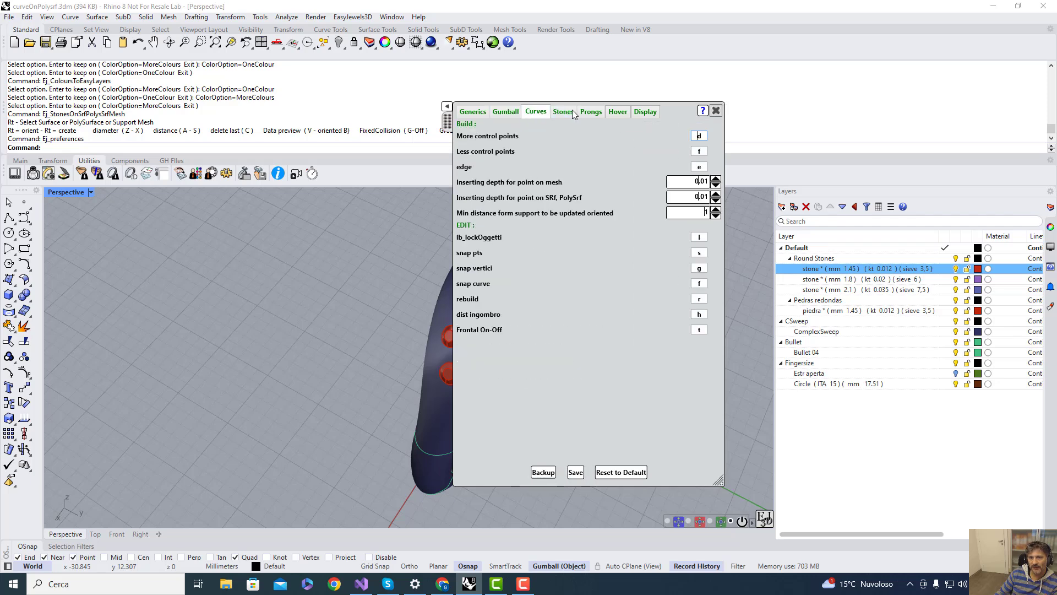
click(591, 111)
click(618, 112)
click(645, 111)
click(563, 111)
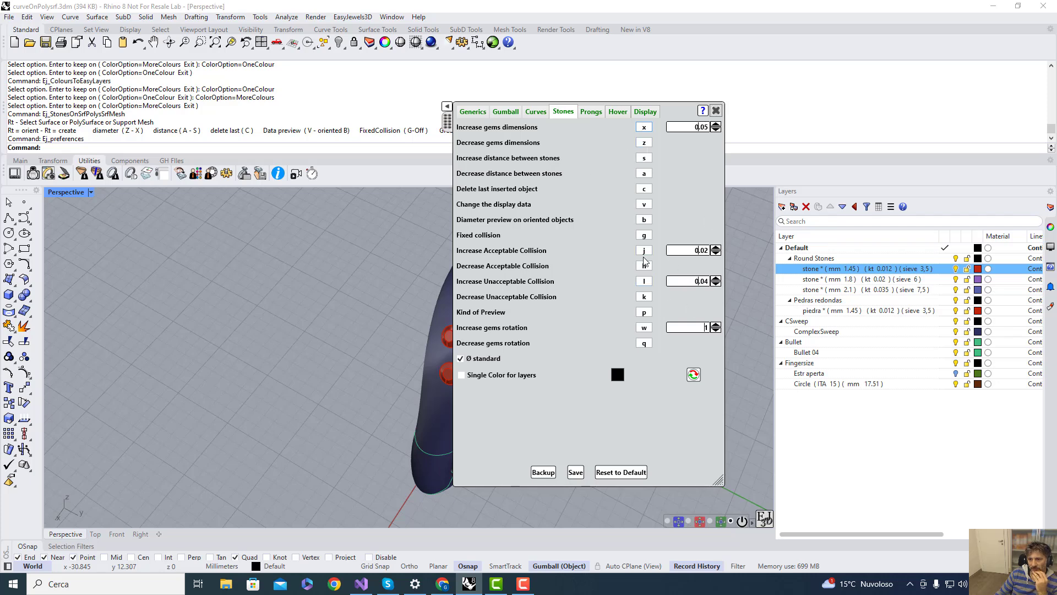
Examine the Qwerty and Azerty keyboard layout choices in the Generics preferences and close the preferences
click(473, 112)
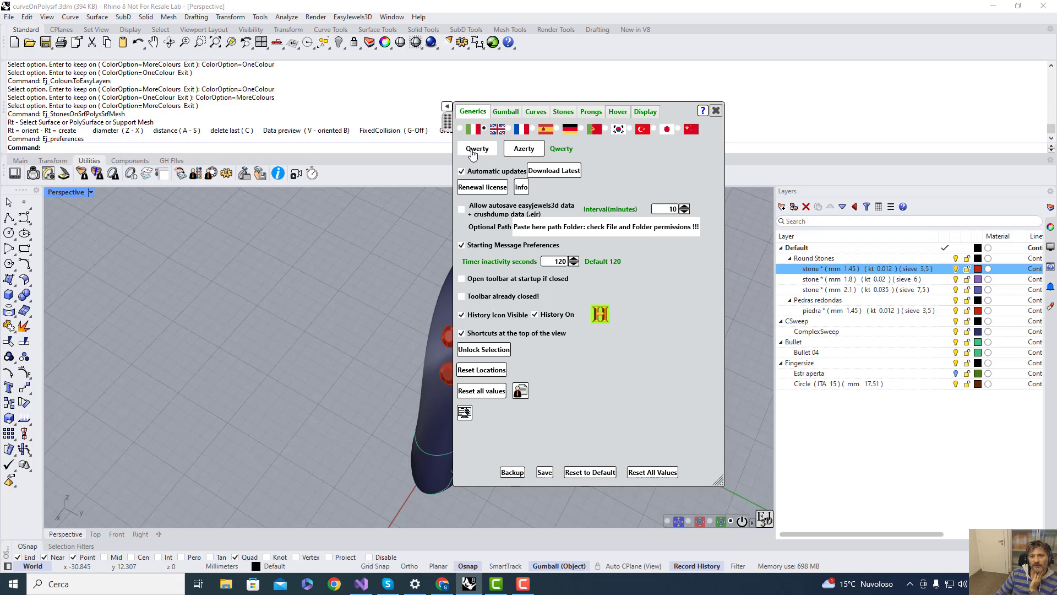
click(526, 154)
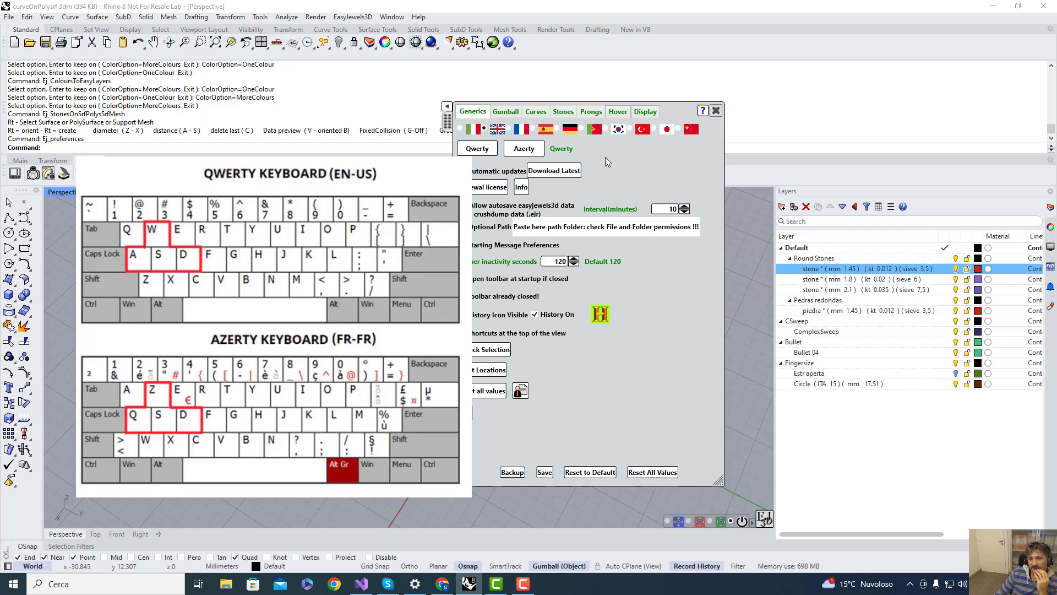
click(715, 111)
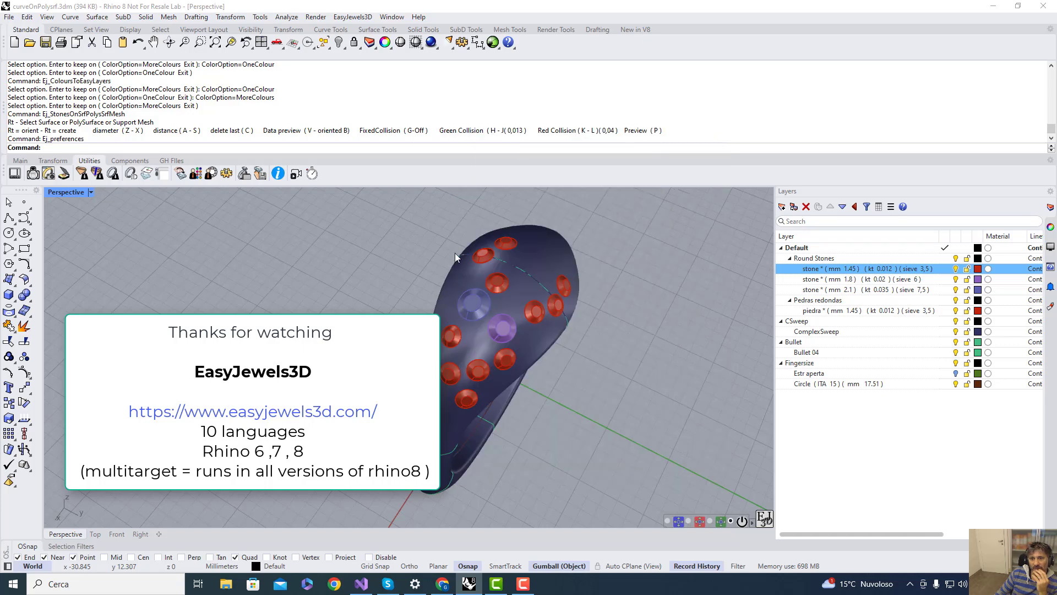